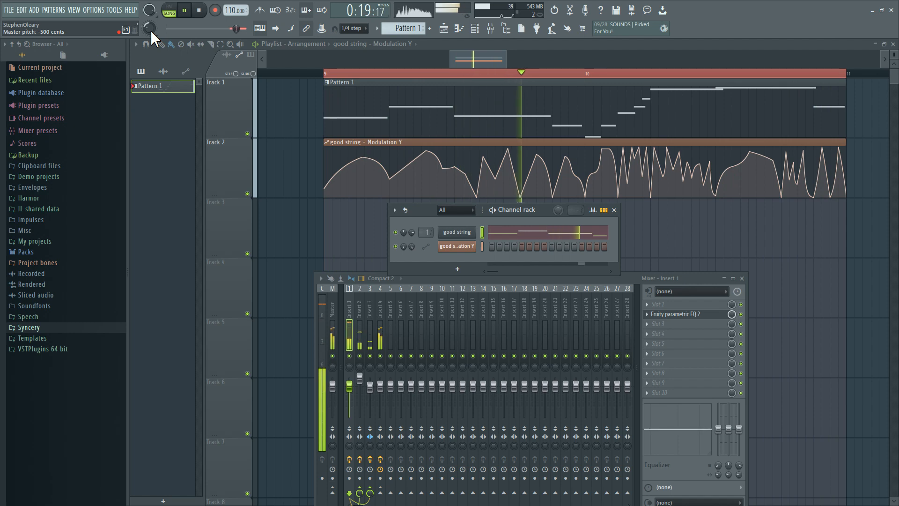
Push the master pitch knob up, drop the tempo to 61 BPM, and stop playback
mouse_move(150, 30)
mouse_down()
mouse_move(150, 9)
mouse_move(150, 30)
mouse_up()
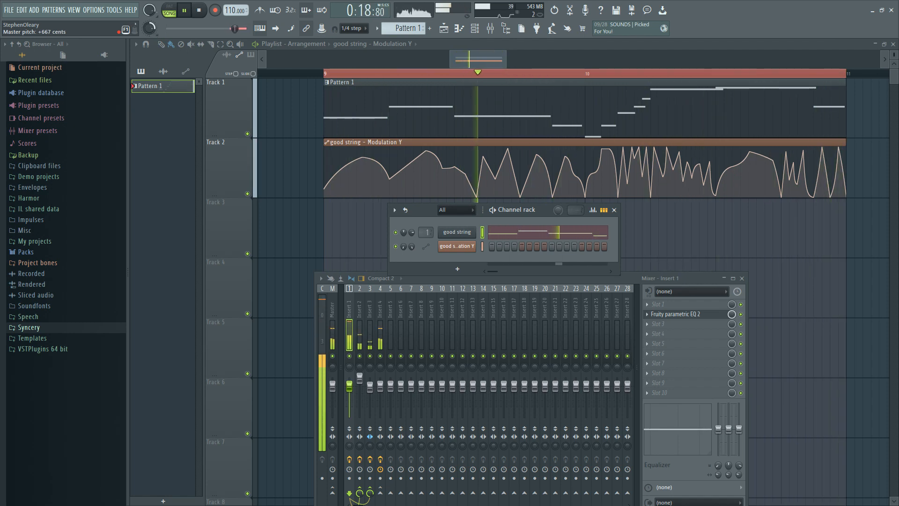
drag(150, 30, 151, 17)
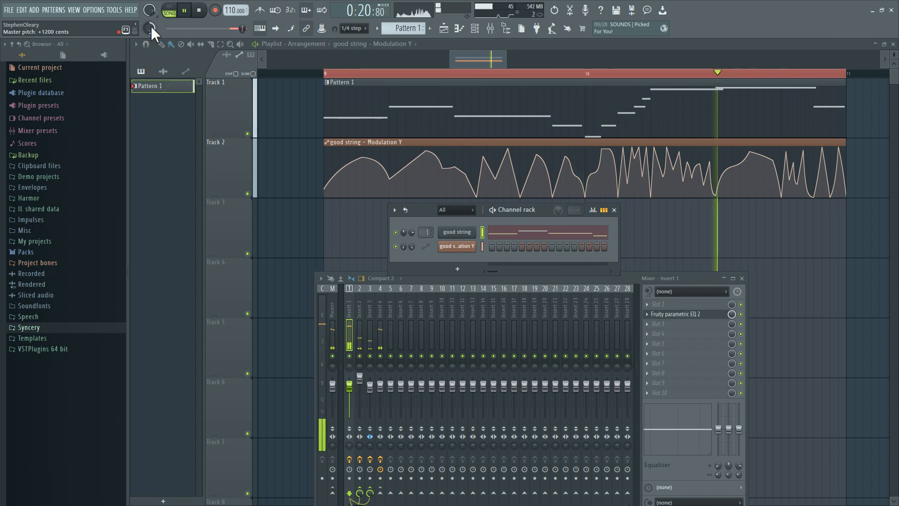
drag(229, 10, 229, 33)
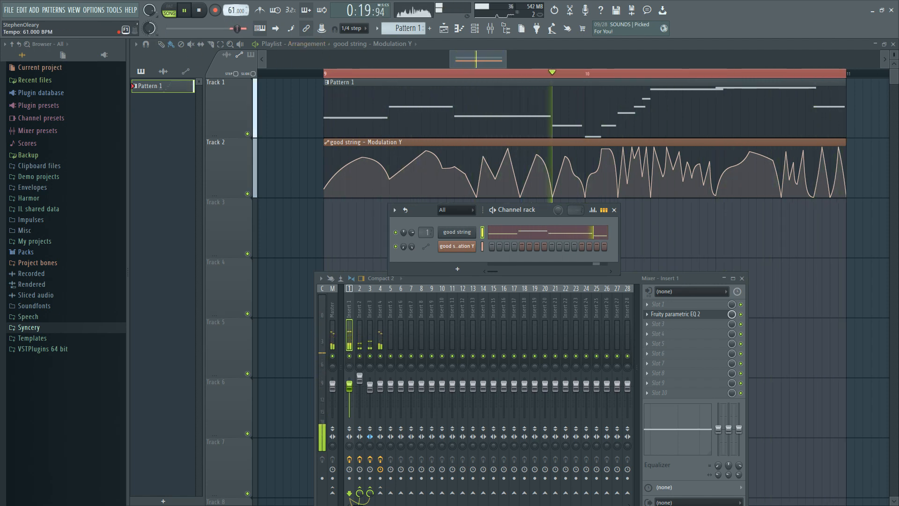
click(229, 10)
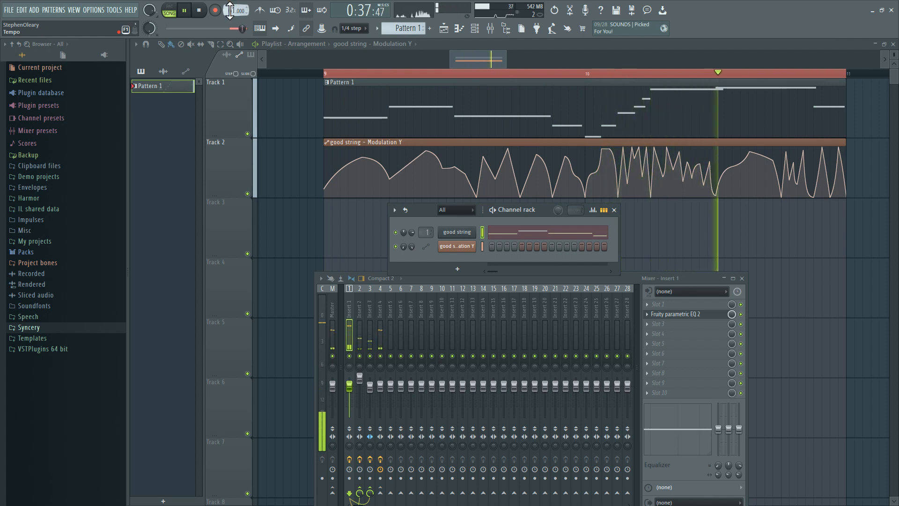
click(185, 11)
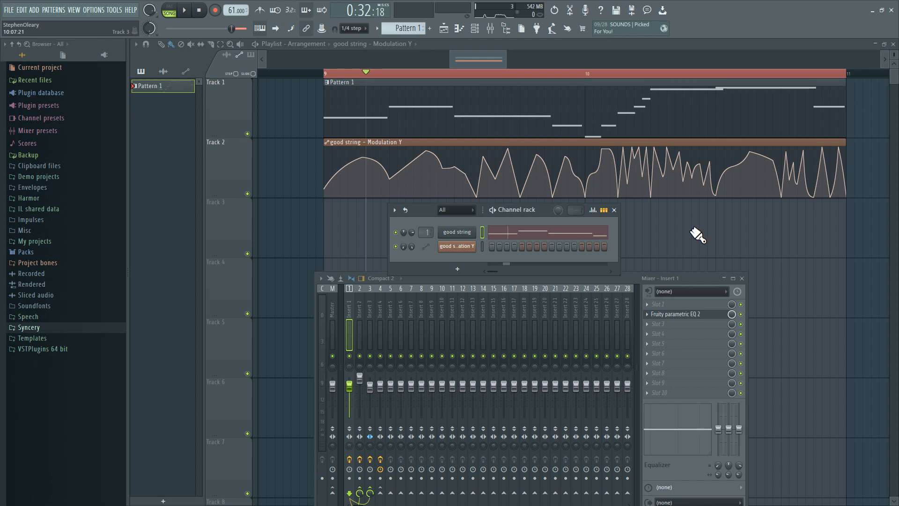
Open the good string Harmor instrument and move its window down to reveal the clips
click(452, 234)
drag(428, 121, 462, 98)
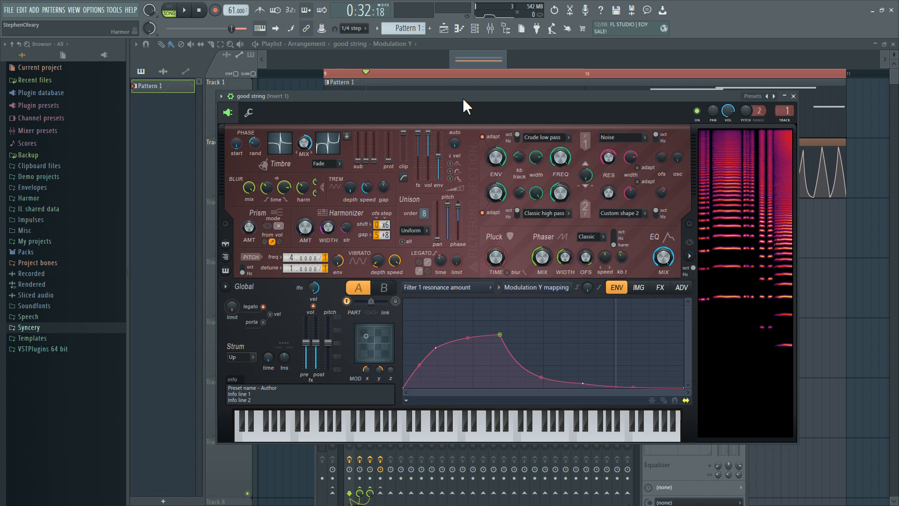
drag(463, 98, 504, 203)
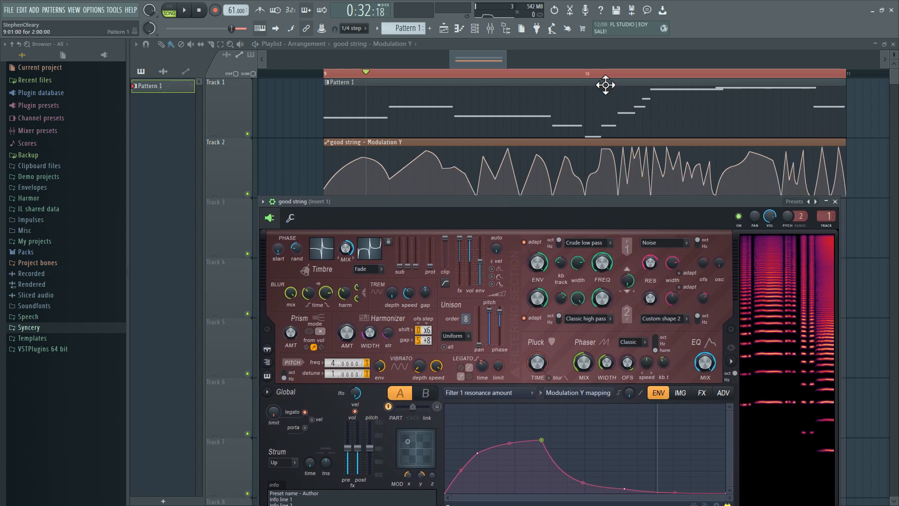
Bring the arrangement playlist to the front and briefly play then stop the song
click(591, 75)
key(space)
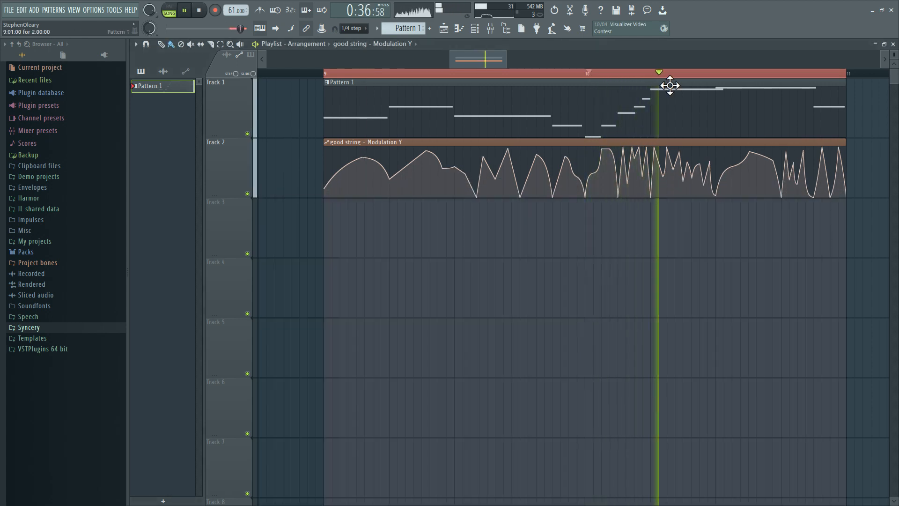
key(space)
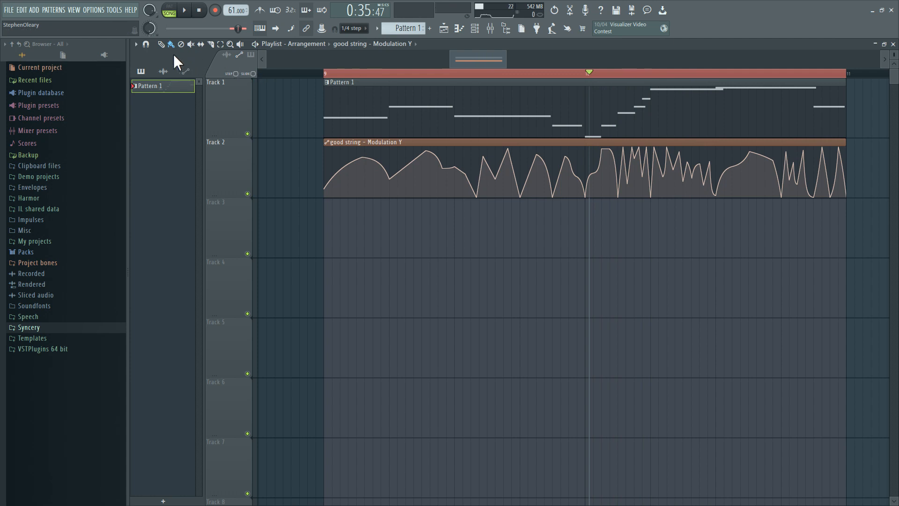
Set tempo to 111 BPM, move the playhead earlier, and adjust curve tension between automation points 12 and 13
drag(236, 10, 236, 1)
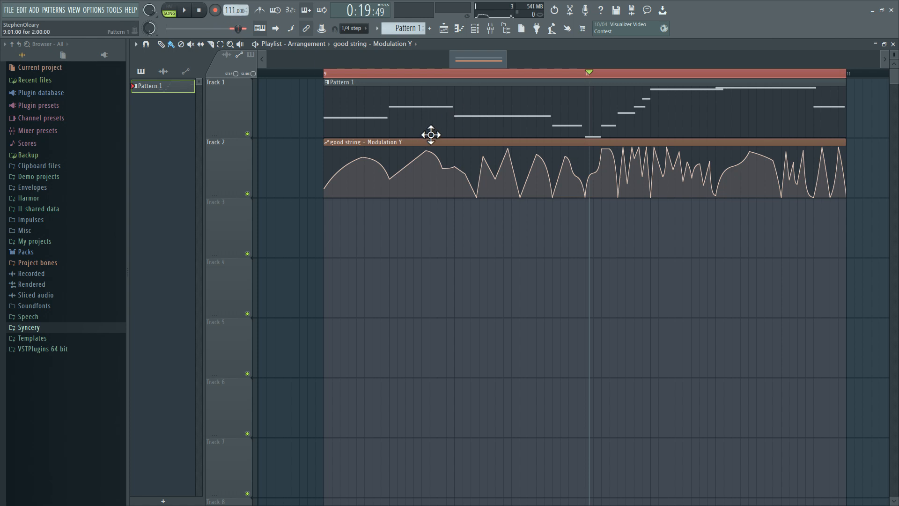
click(391, 76)
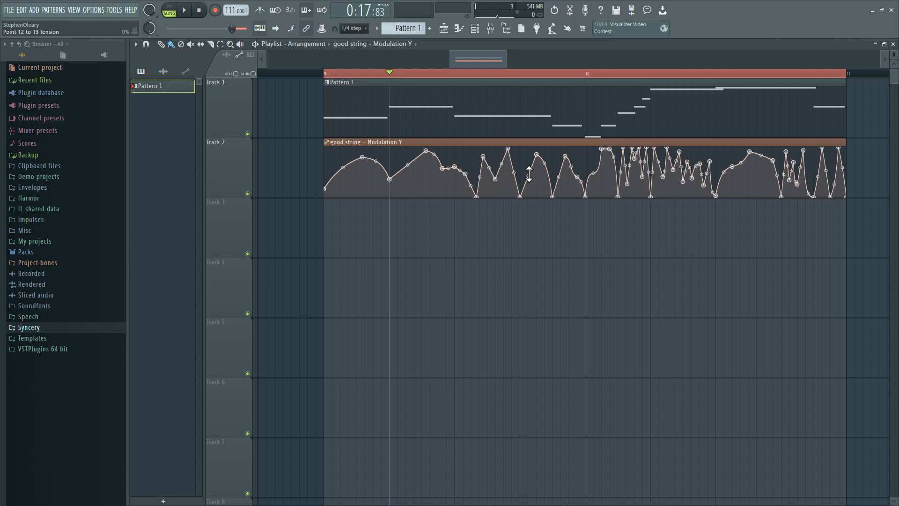
drag(529, 174, 527, 174)
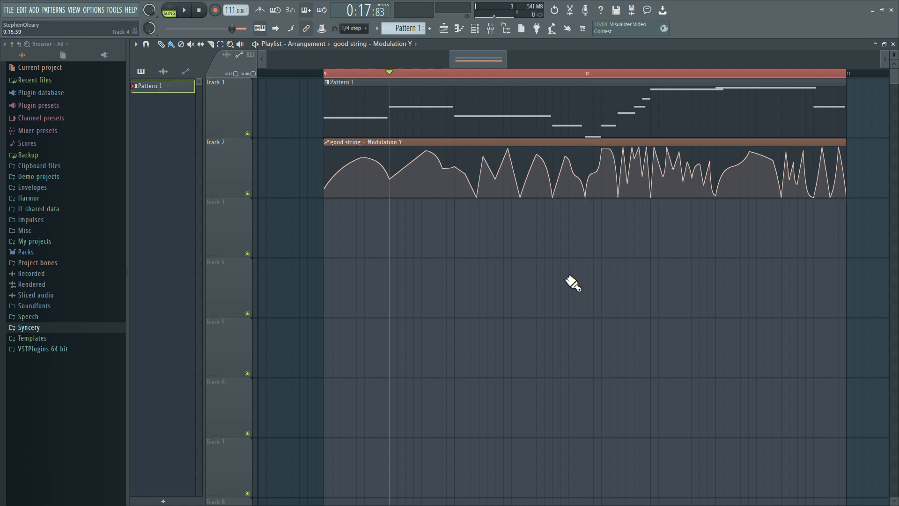
Open good string Harmor from the Channel rack, shift its window to view the automation, then close it
click(475, 29)
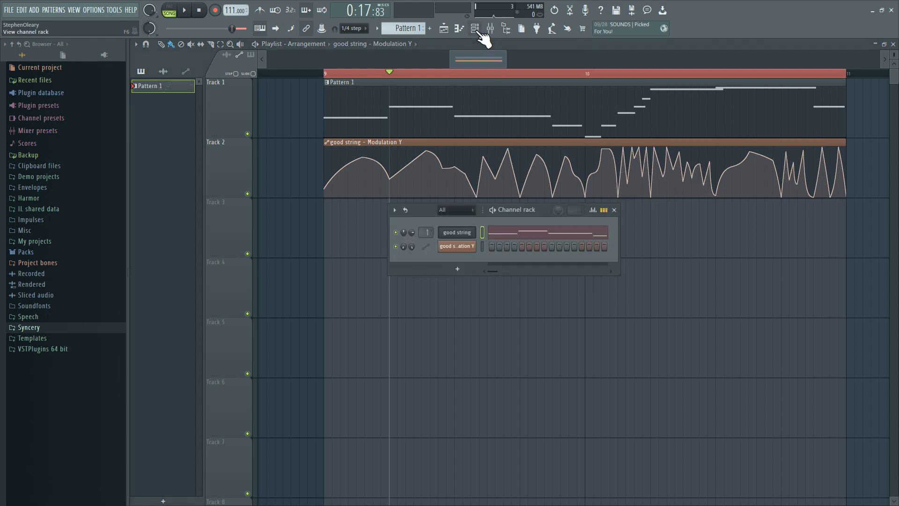
click(457, 232)
drag(460, 201, 444, 120)
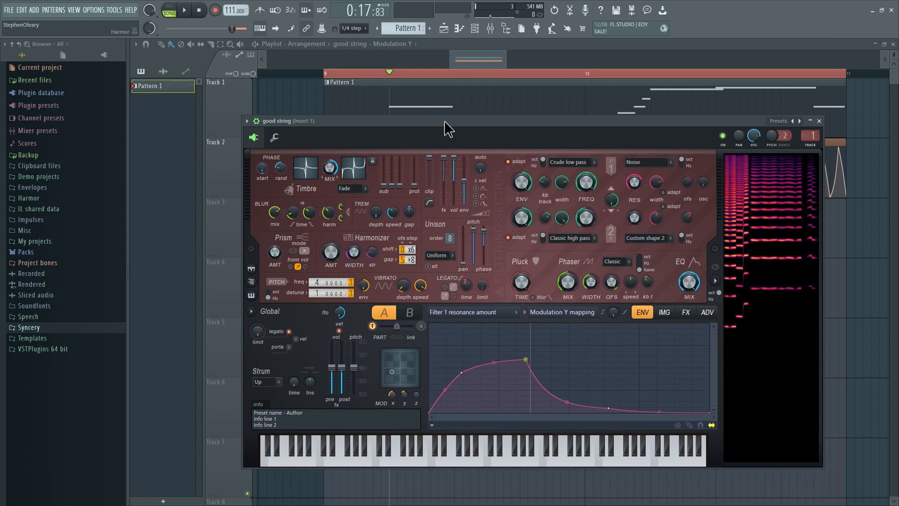
drag(444, 120, 448, 204)
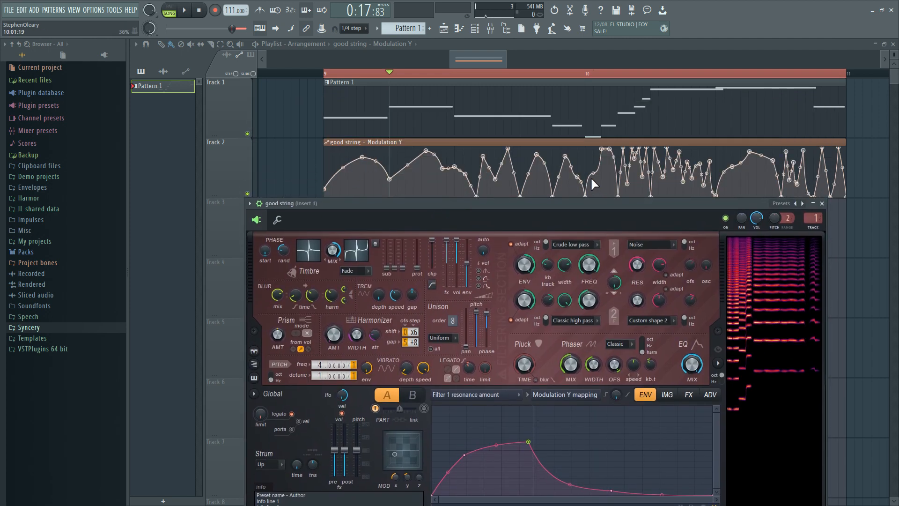
key(Escape)
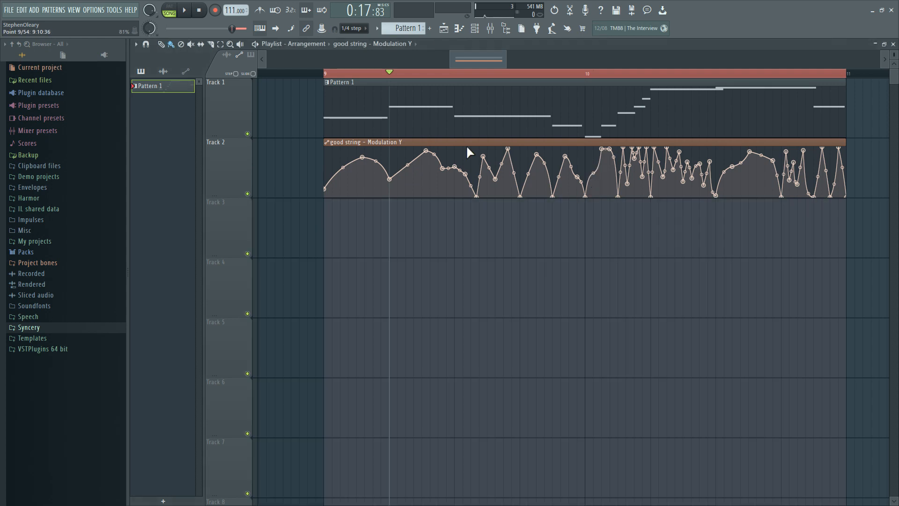
Reopen the good string Harmor from the Channel rack and move its window higher
click(475, 28)
click(463, 236)
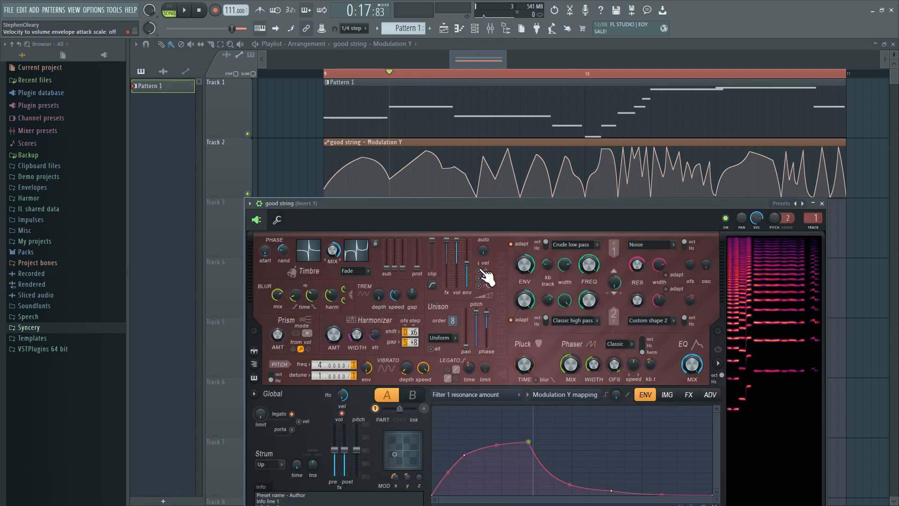
drag(475, 203, 449, 115)
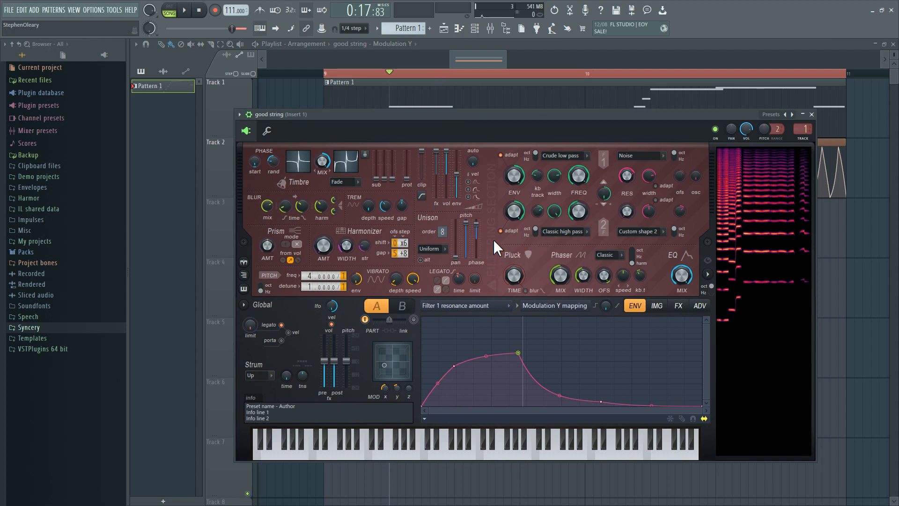
Map Phaser WIDTH to Modulation Y, give Timbre MIX a keyboard mapping at 30%, and audition
right_click(583, 275)
click(648, 318)
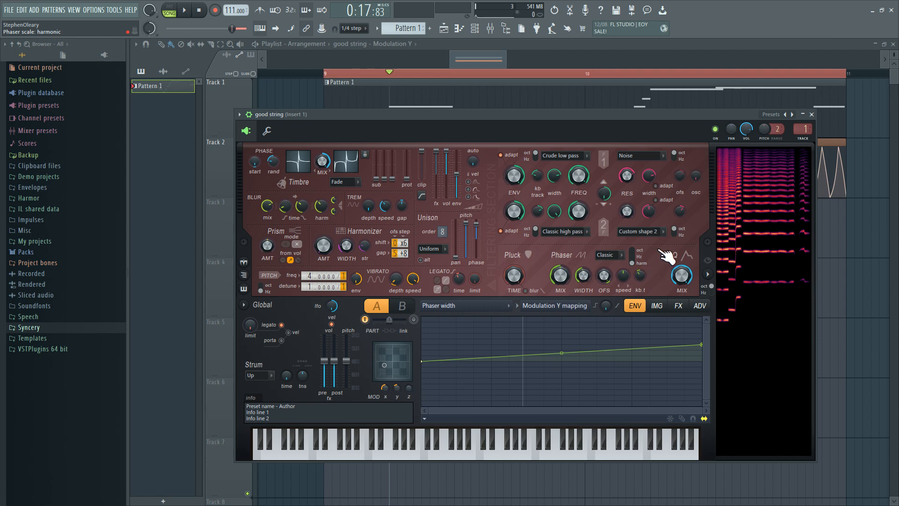
right_click(321, 161)
click(350, 182)
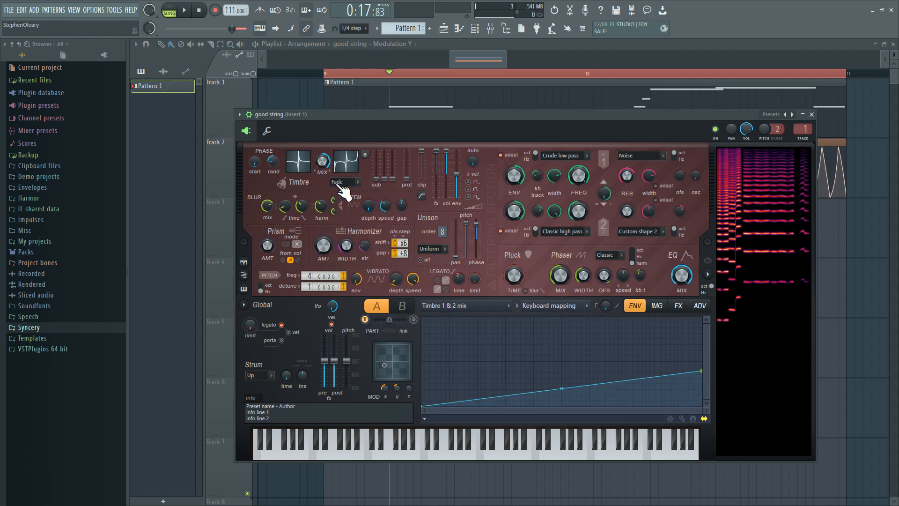
mouse_move(322, 163)
mouse_down()
mouse_move(322, 178)
mouse_move(322, 164)
mouse_up()
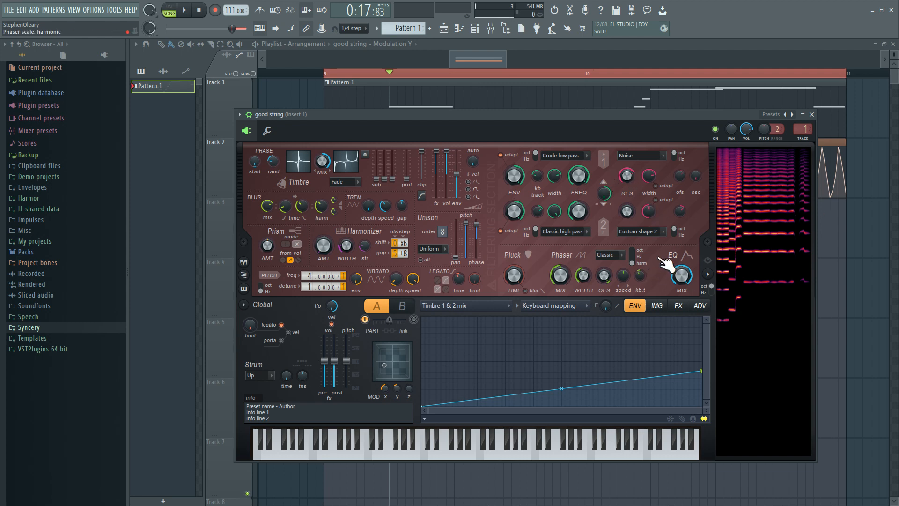
key(space)
key(space)
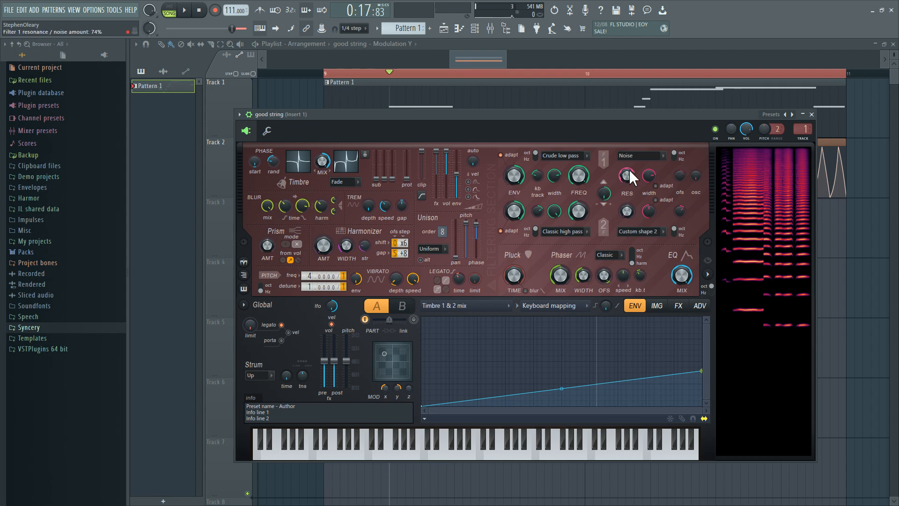
Load a new Harmor instrument from the Plugin Picker and lower its pre-FX volume
key(F8)
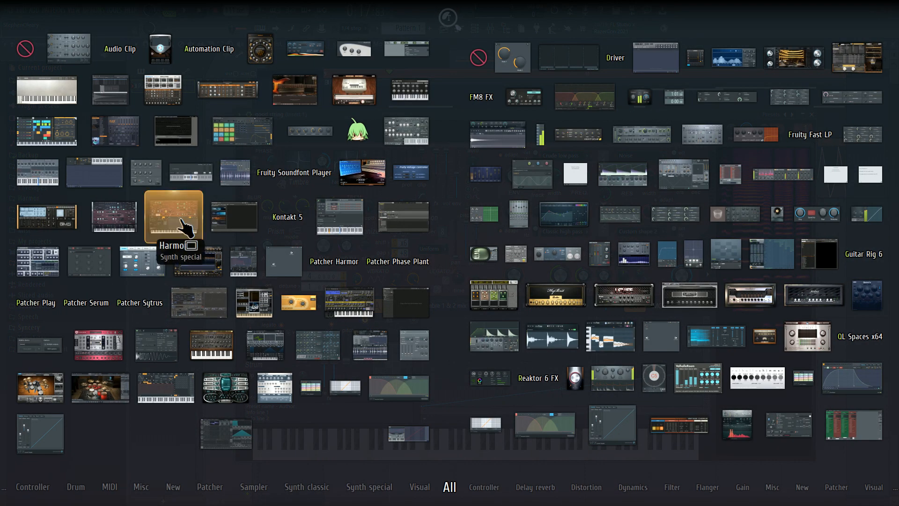
click(186, 228)
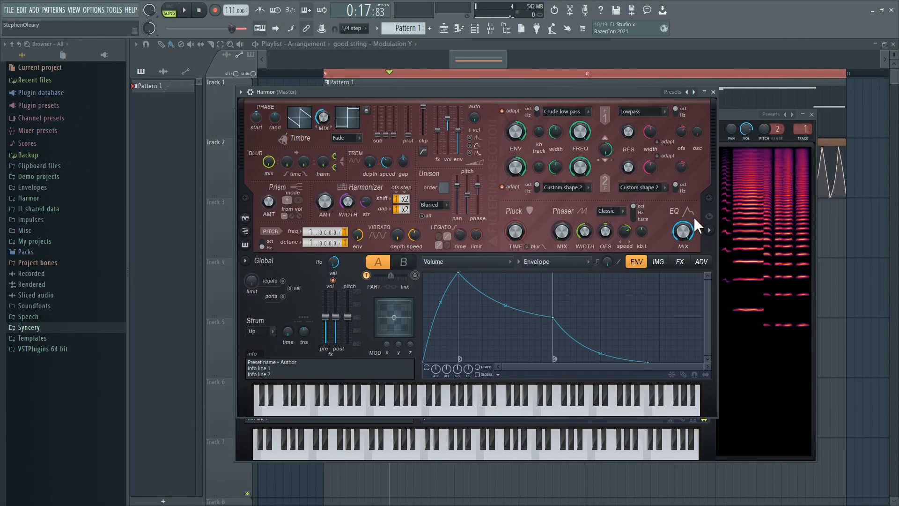
click(709, 230)
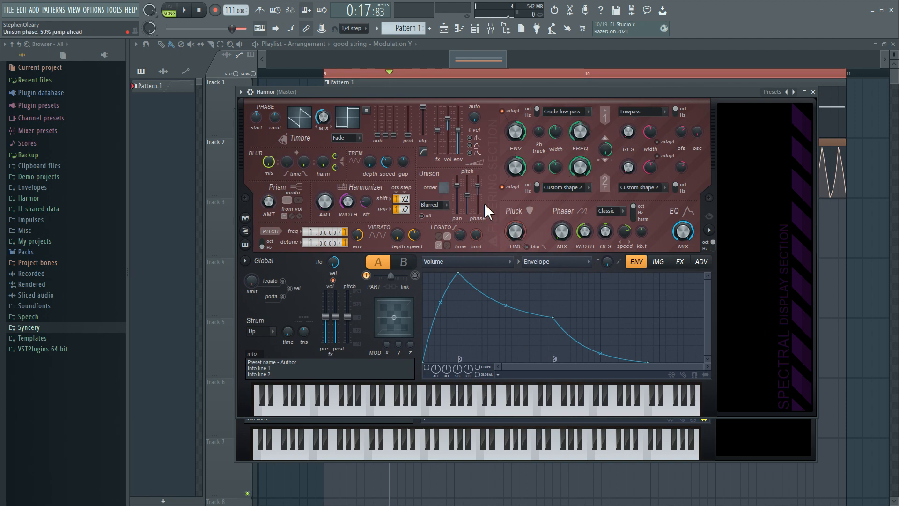
drag(337, 311, 332, 331)
Set Filter 1 type to Noise, raise its noise amount, and move the window left
click(670, 121)
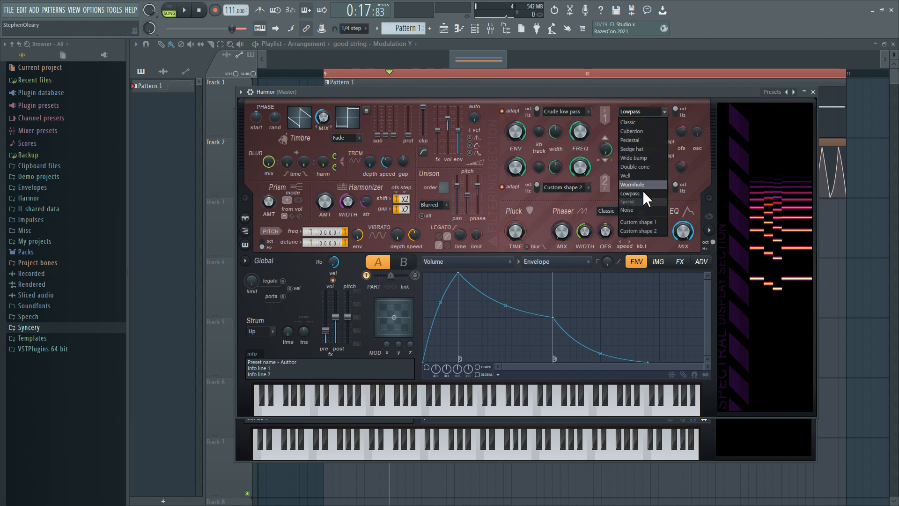
click(642, 189)
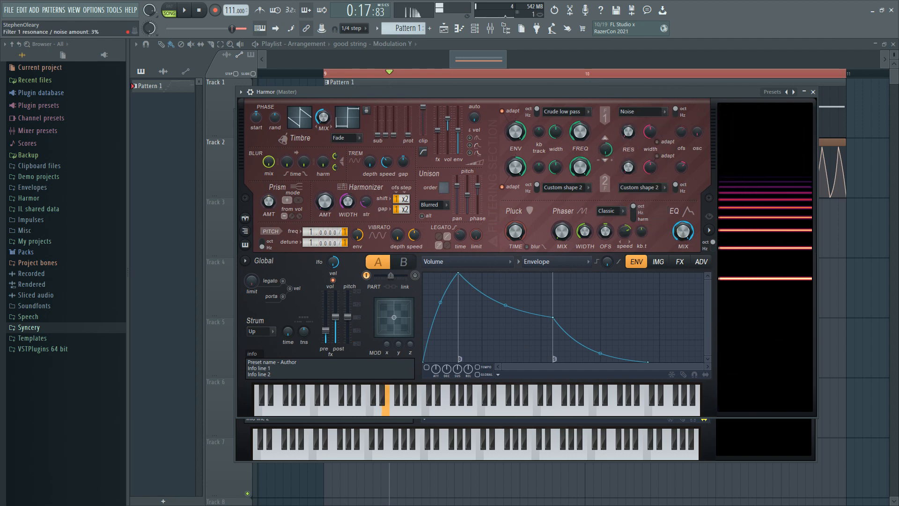
drag(626, 136, 623, 131)
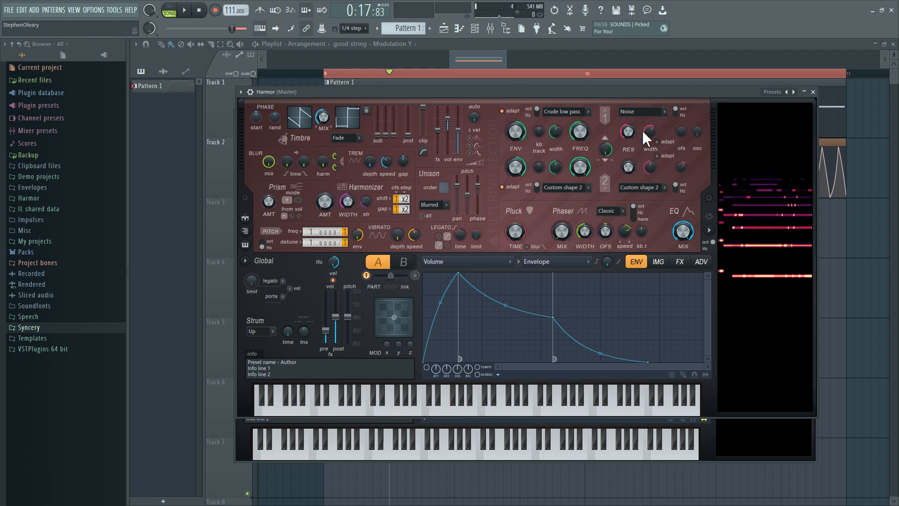
mouse_move(489, 92)
mouse_down()
mouse_move(451, 107)
mouse_move(479, 101)
mouse_up()
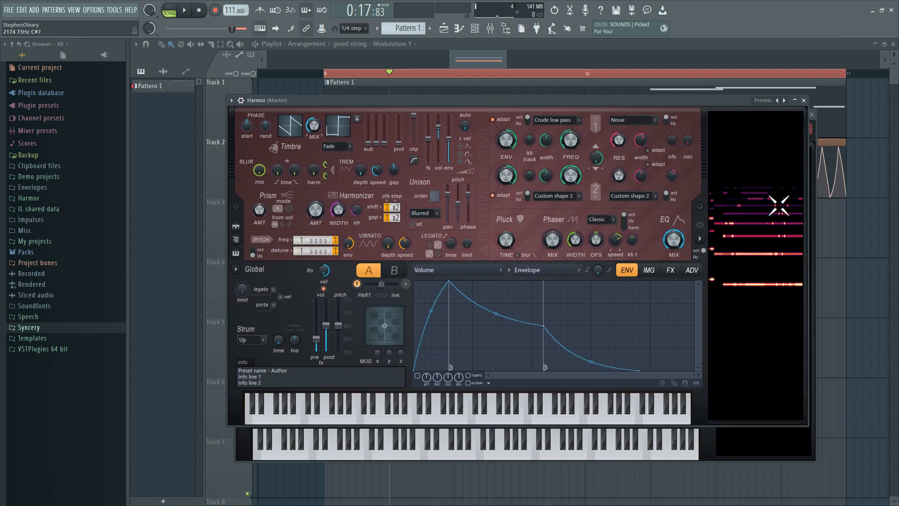
In ADV settings, set randomness to be the same for all maps
click(692, 271)
click(676, 295)
click(684, 338)
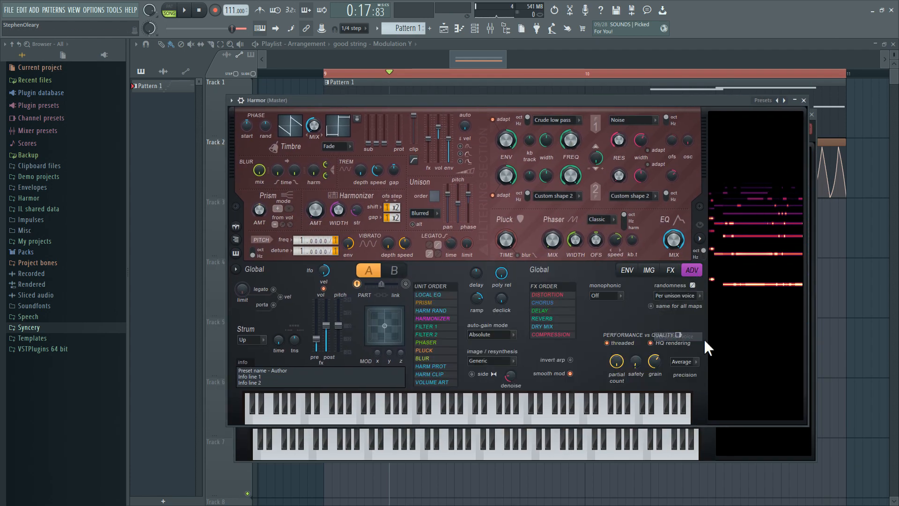
click(671, 306)
Create a default unison index mapping for Filter 1 resonance amount, then view the resonance width articulator
right_click(620, 142)
click(666, 184)
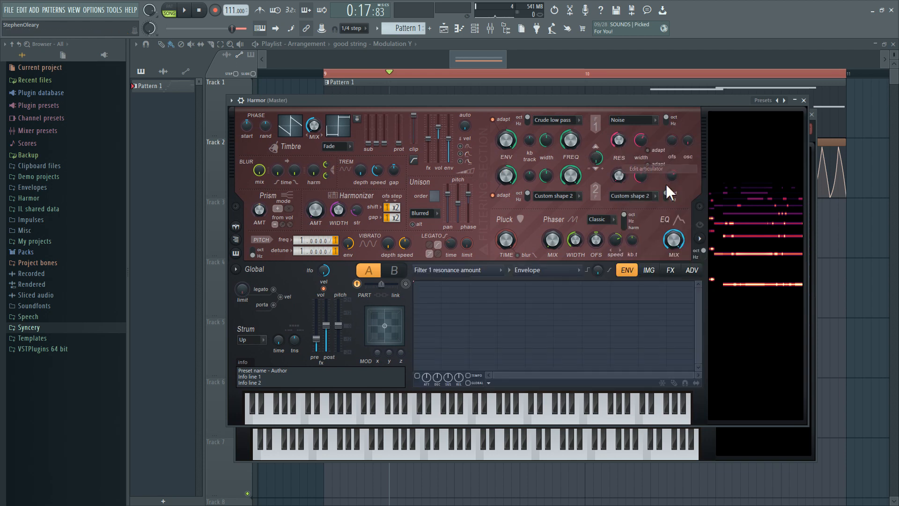
click(571, 272)
click(569, 359)
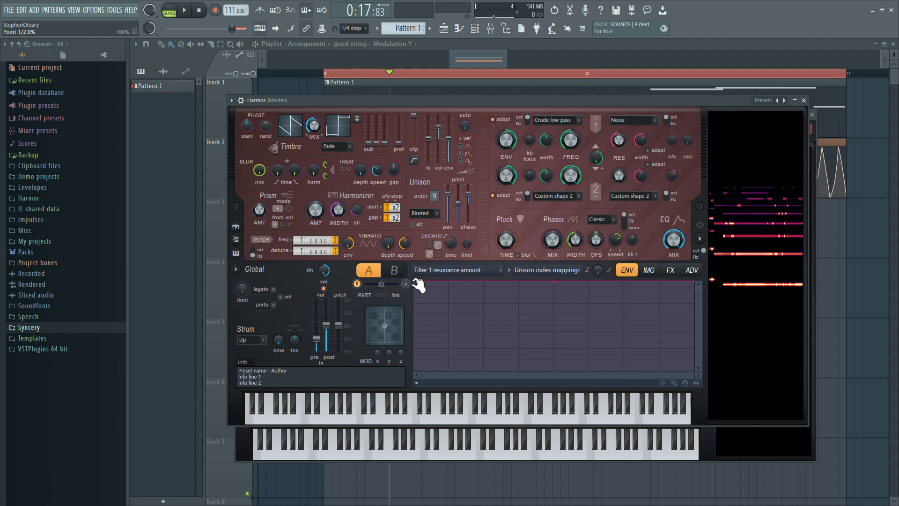
click(413, 333)
right_click(640, 141)
click(660, 164)
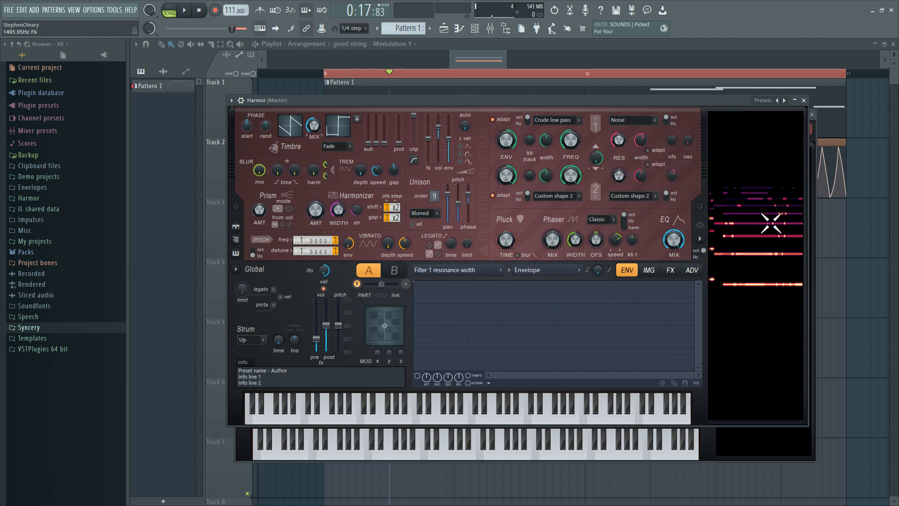
Enable the Filter 1 resonance amount envelope and audition it on note F4
right_click(624, 139)
click(639, 161)
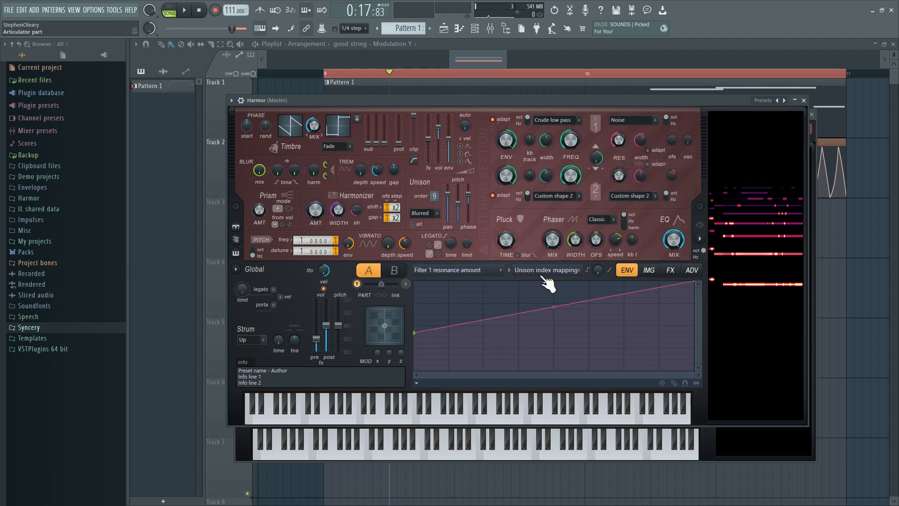
click(545, 274)
click(543, 282)
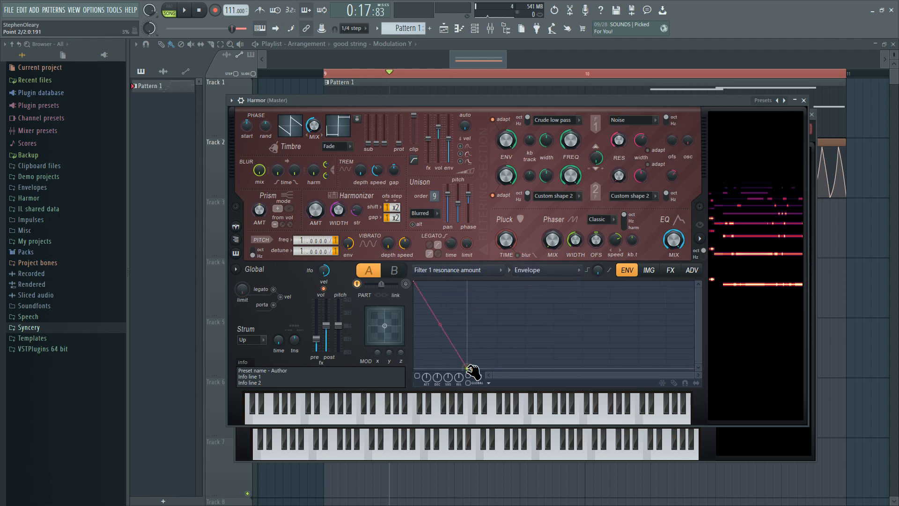
click(417, 375)
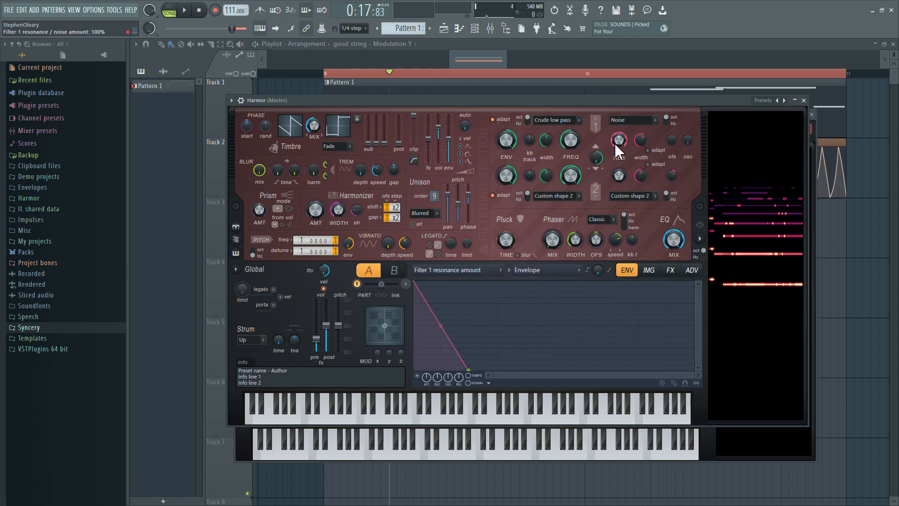
key(v)
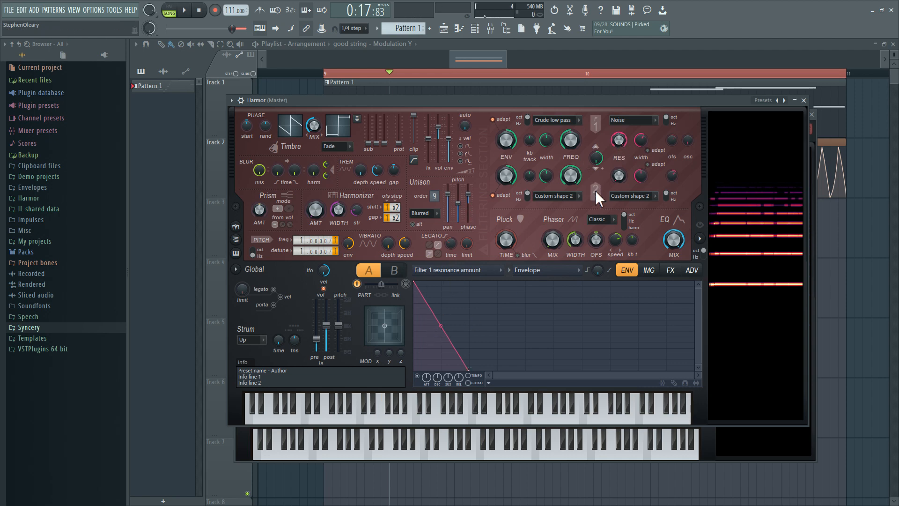
key(v)
key(v)
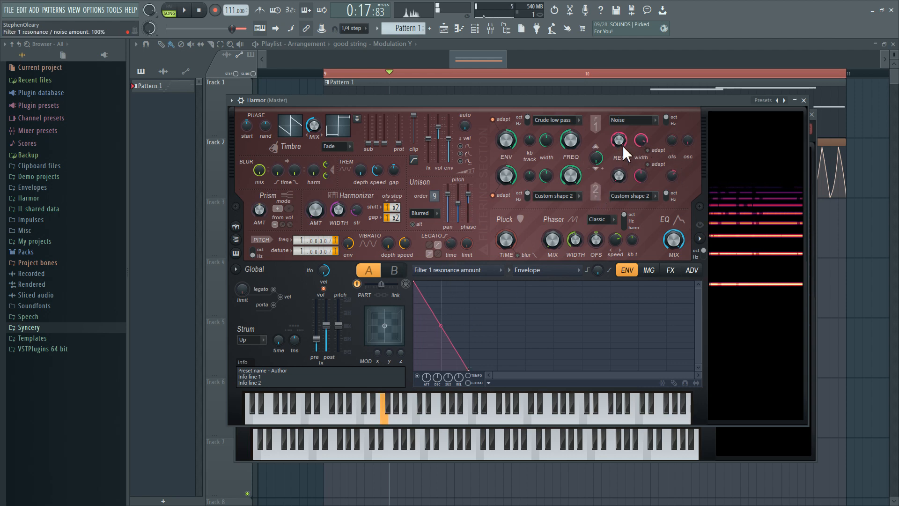
key(v)
key(v)
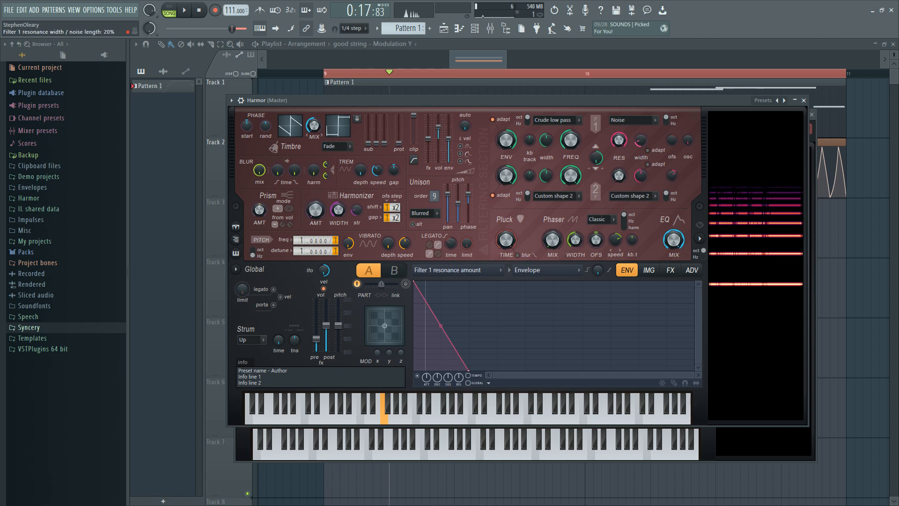
key(v)
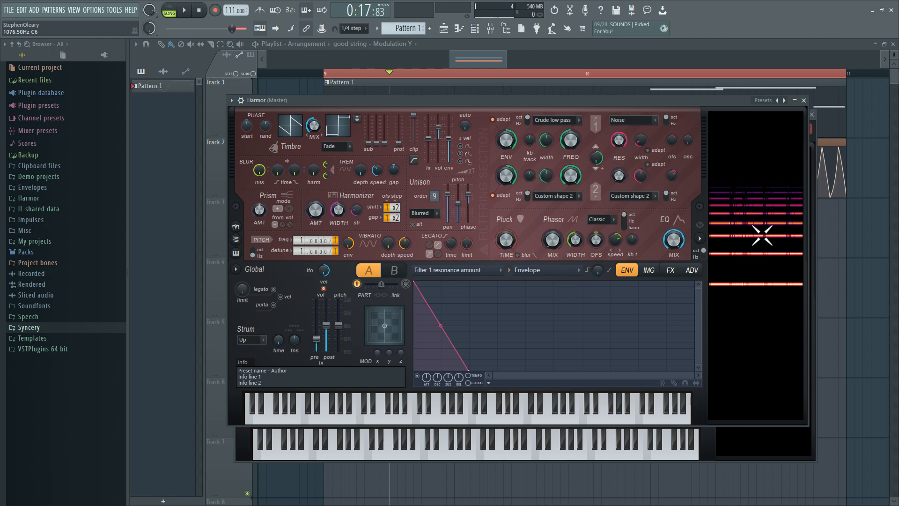
Move Blur right after Filter 1 in unit order, set blur decay to 50%, resonance to 62%
click(692, 270)
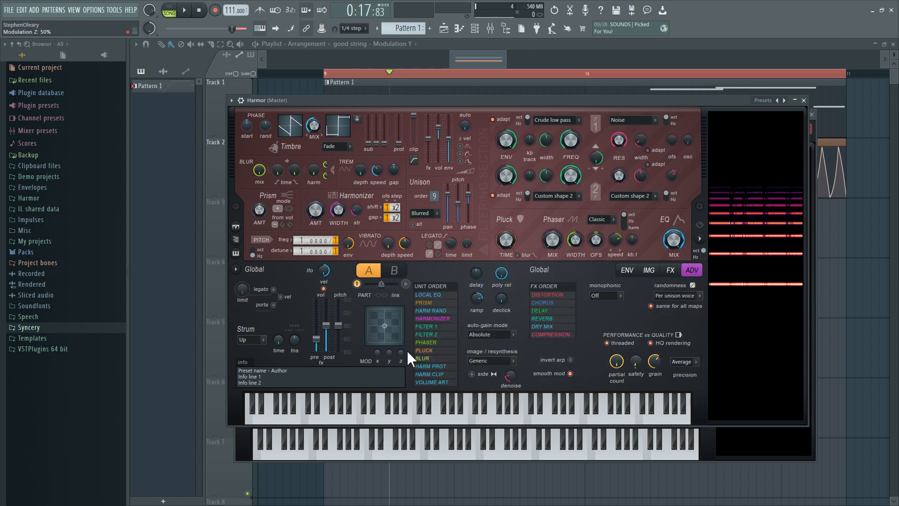
drag(429, 362, 430, 335)
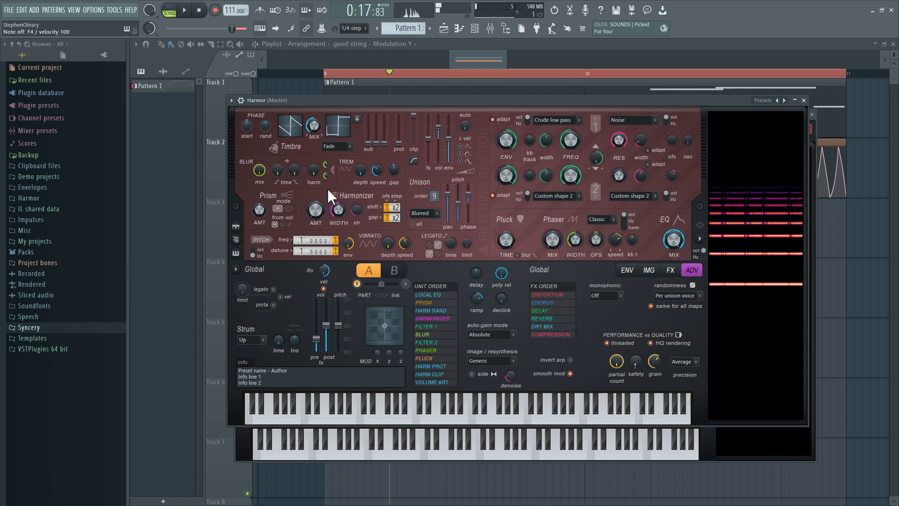
drag(295, 174, 295, 151)
key(v)
key(v)
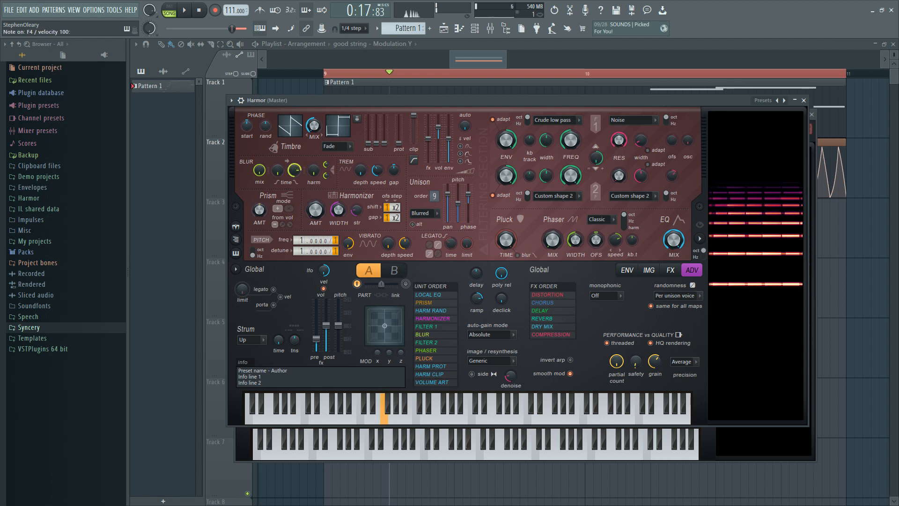
key(v)
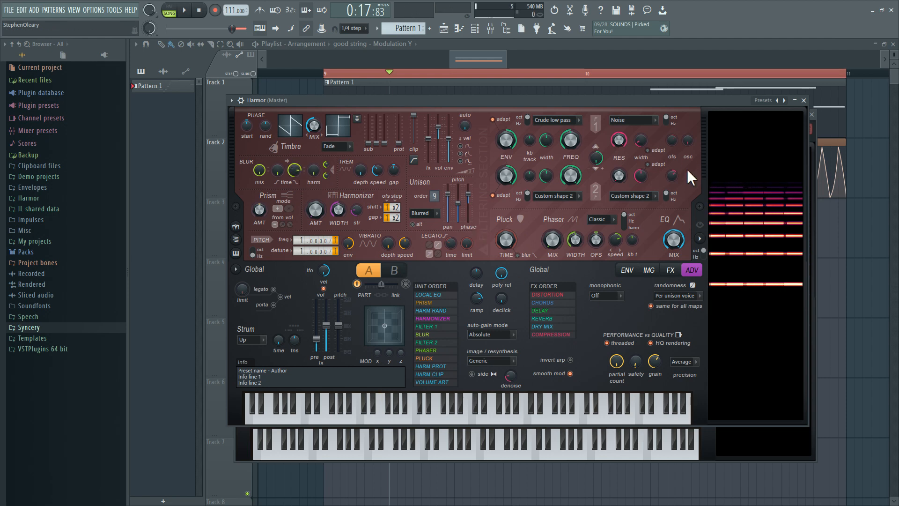
key(v)
drag(621, 141, 621, 157)
Disable the Filter 1 resonance envelope, set blur decay time to 31% and harmonic blur to 1.59
key(v)
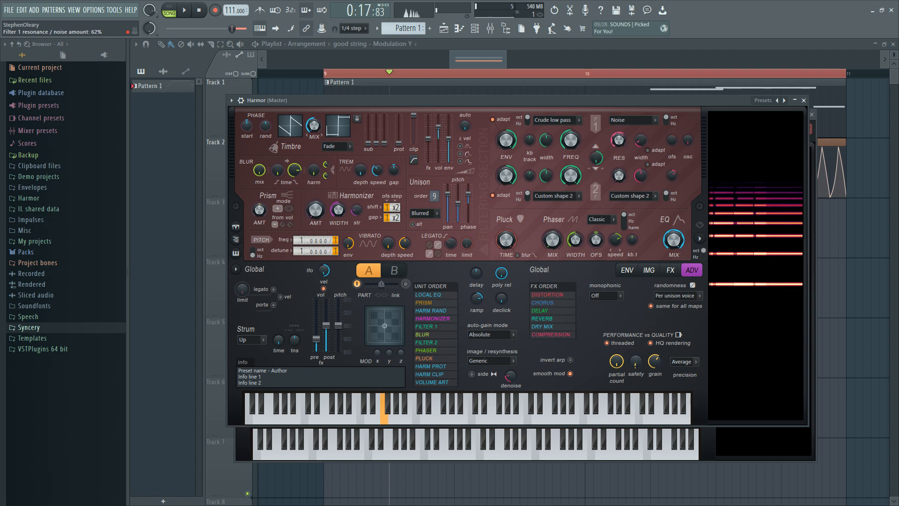
right_click(621, 143)
click(623, 163)
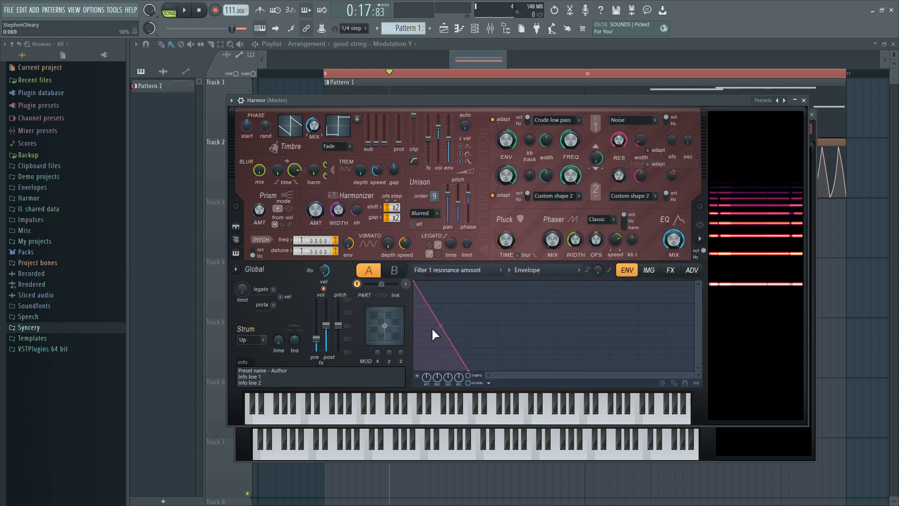
click(419, 375)
key(v)
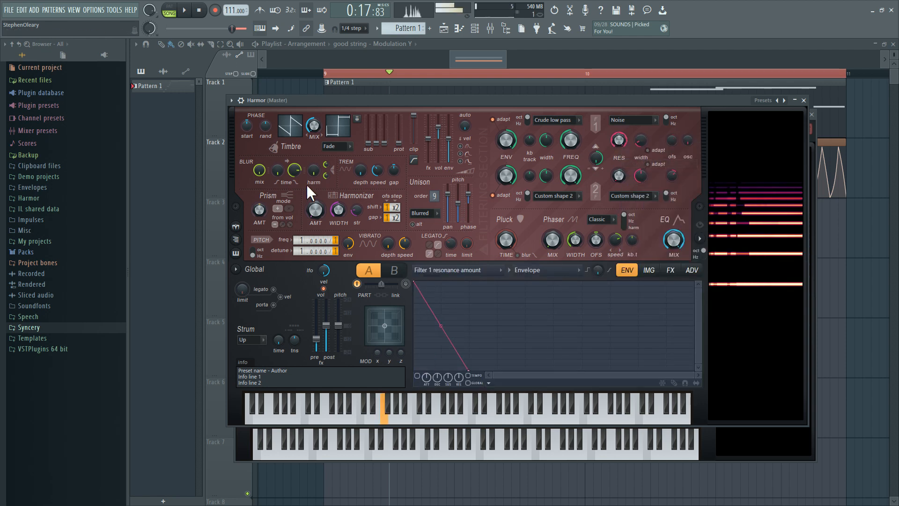
drag(294, 170, 278, 180)
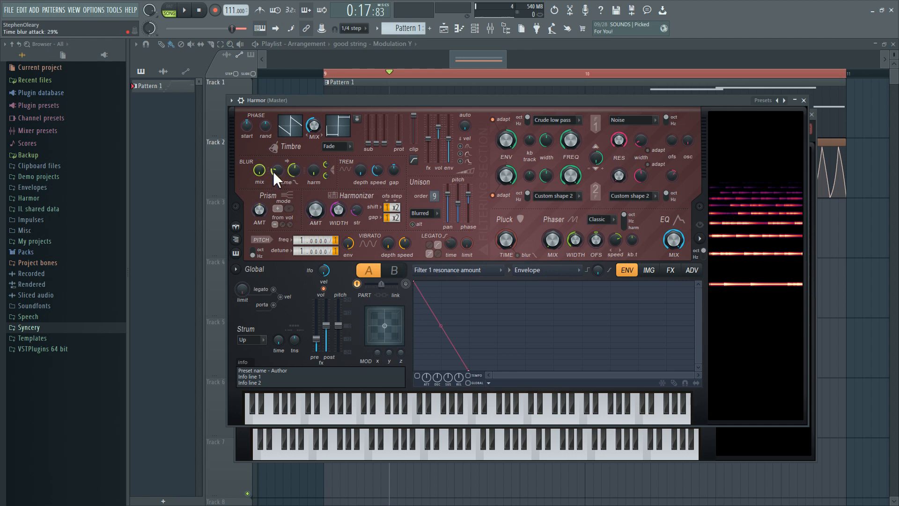
mouse_move(312, 172)
mouse_down()
mouse_move(313, 119)
mouse_move(312, 176)
mouse_up()
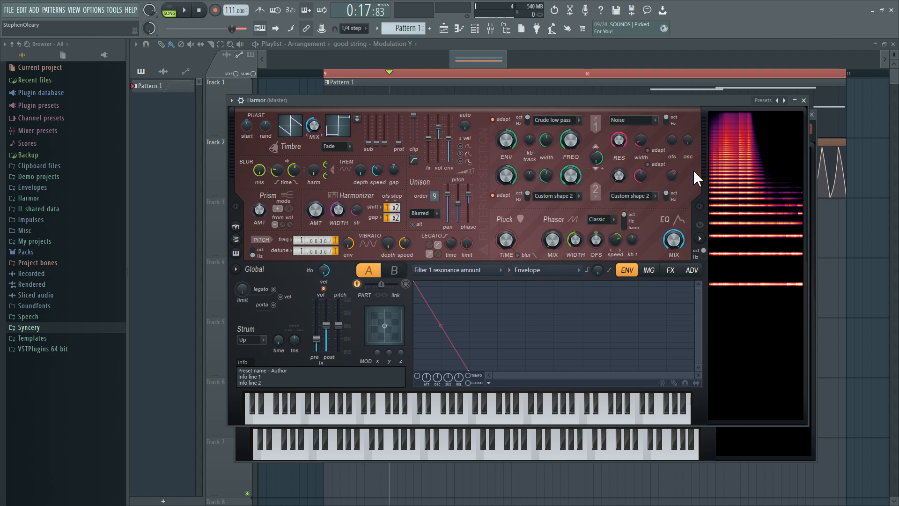
Close Harmor (Master), place the good string window near the top, and start playback
click(803, 101)
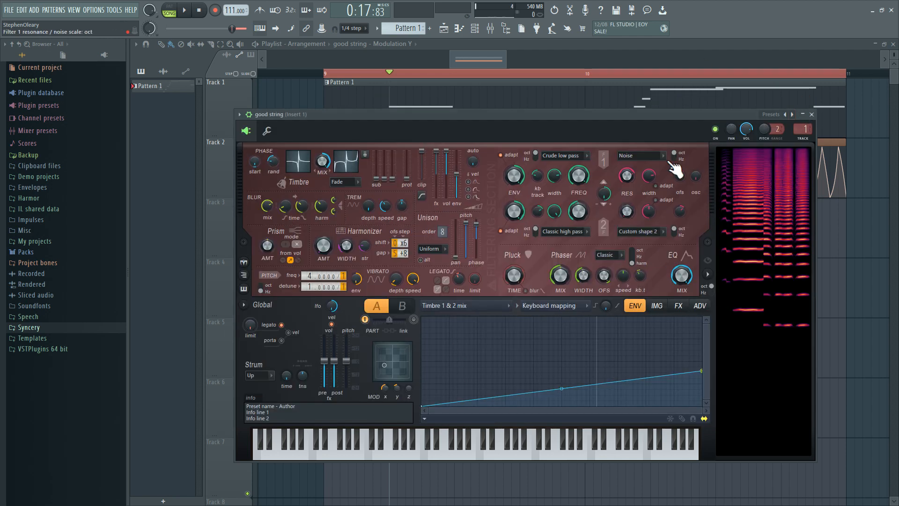
drag(604, 123, 601, 113)
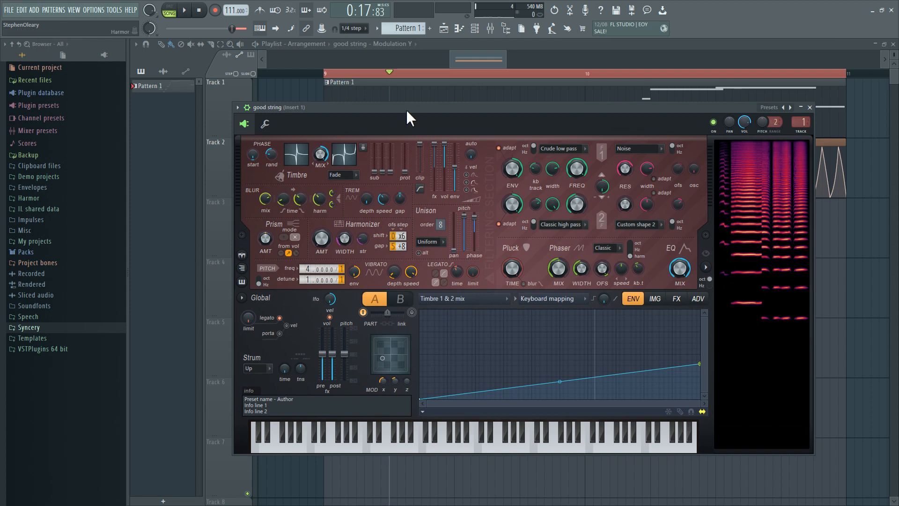
drag(406, 109, 436, 252)
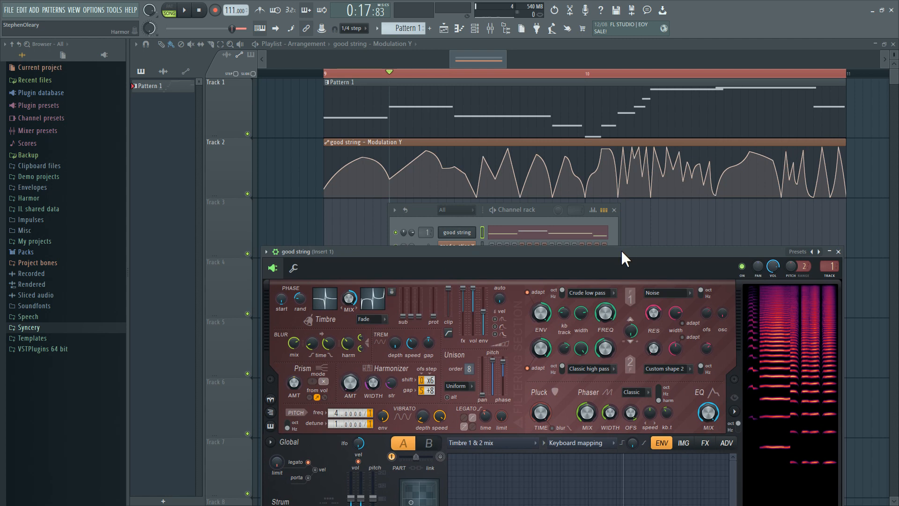
drag(622, 255, 614, 214)
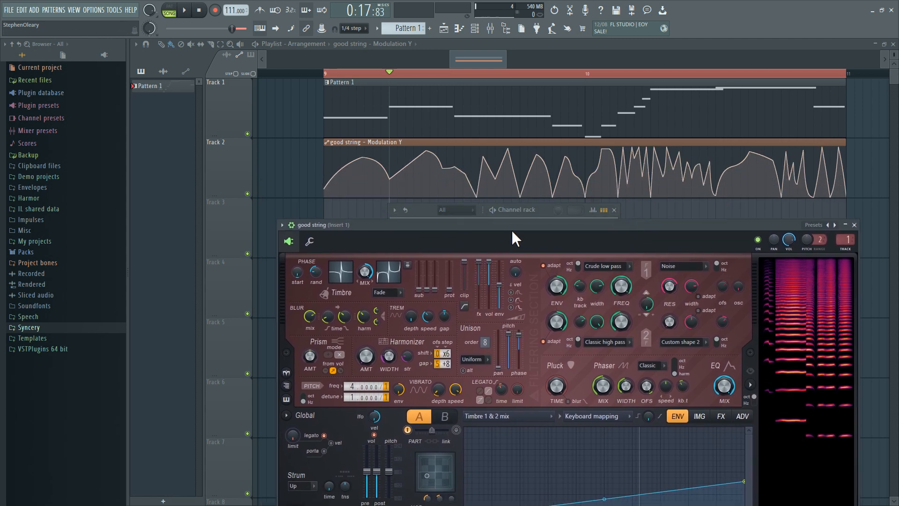
drag(511, 230, 489, 109)
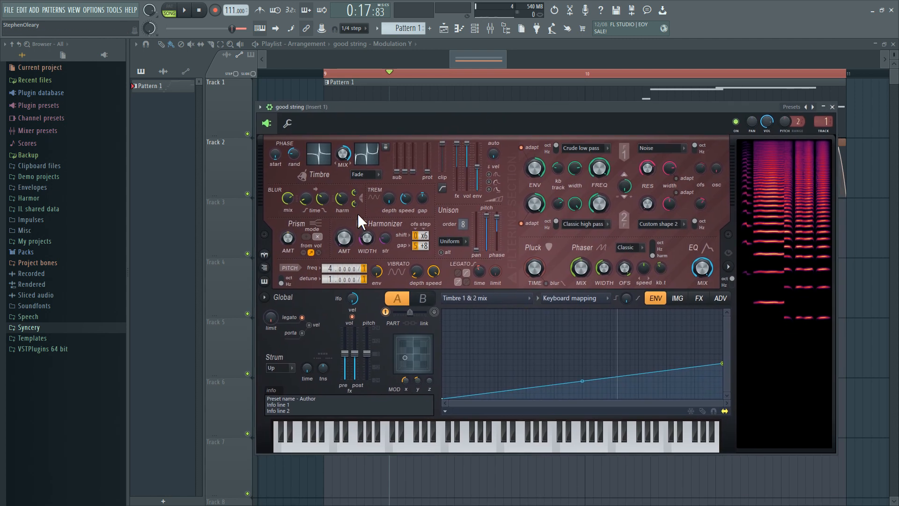
key(space)
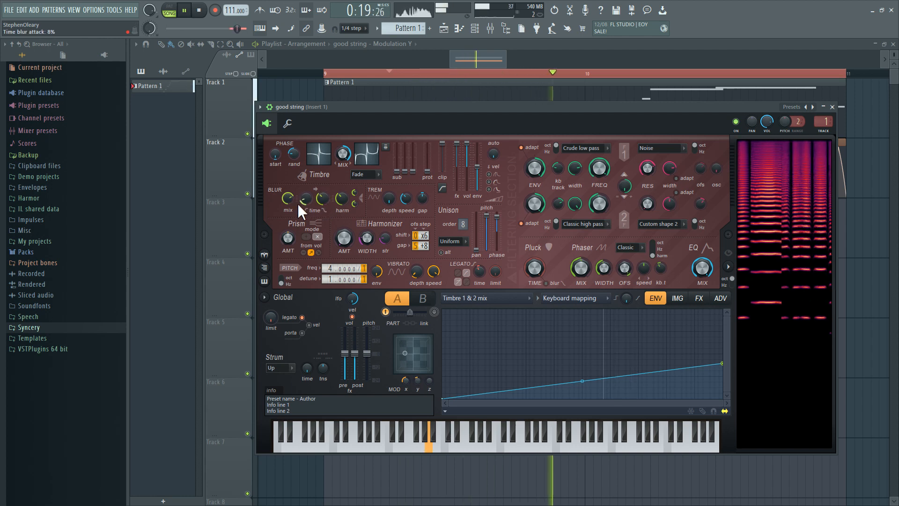
key(space)
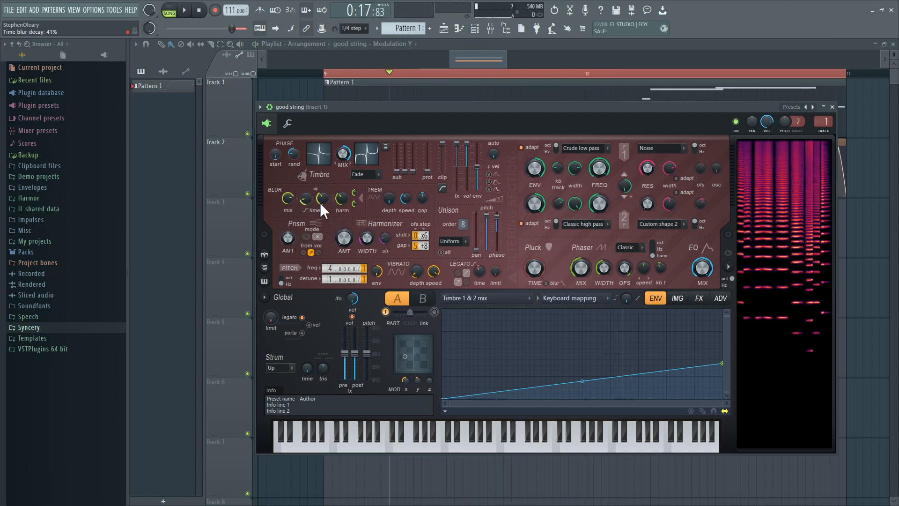
right_click(307, 200)
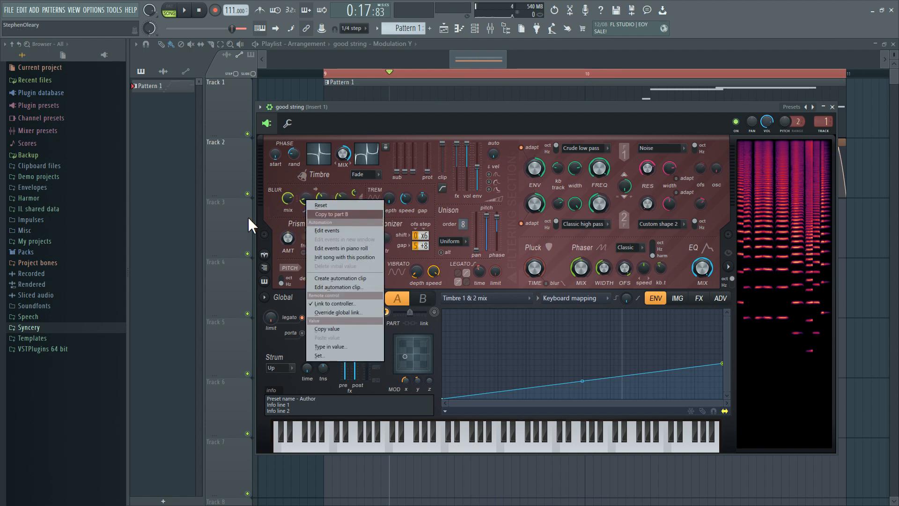
click(271, 206)
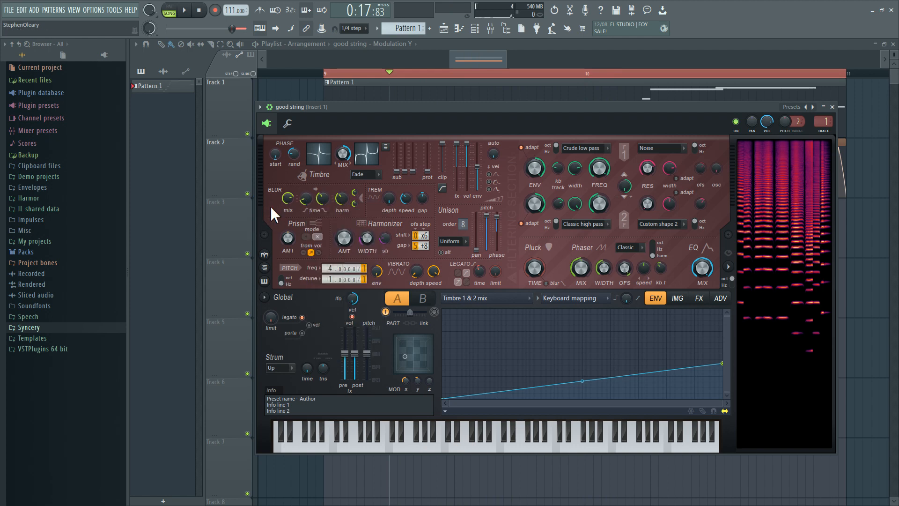
right_click(343, 201)
click(374, 227)
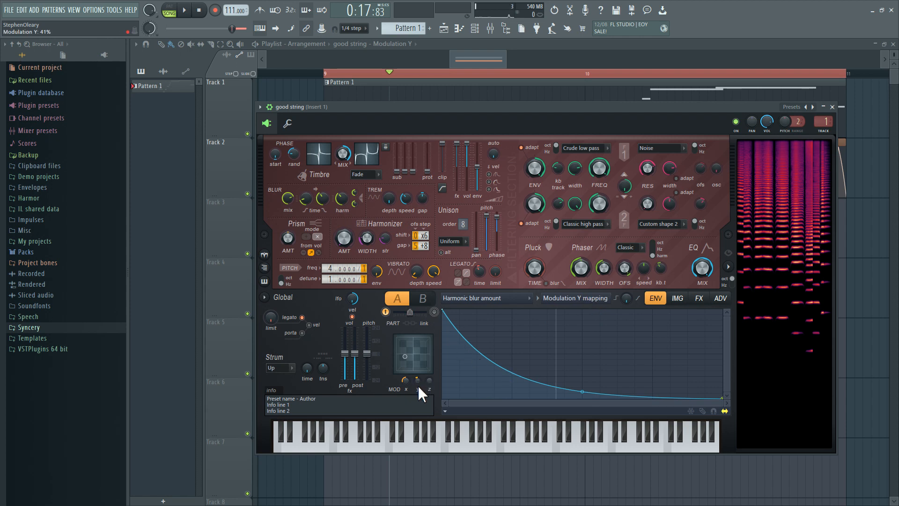
key(space)
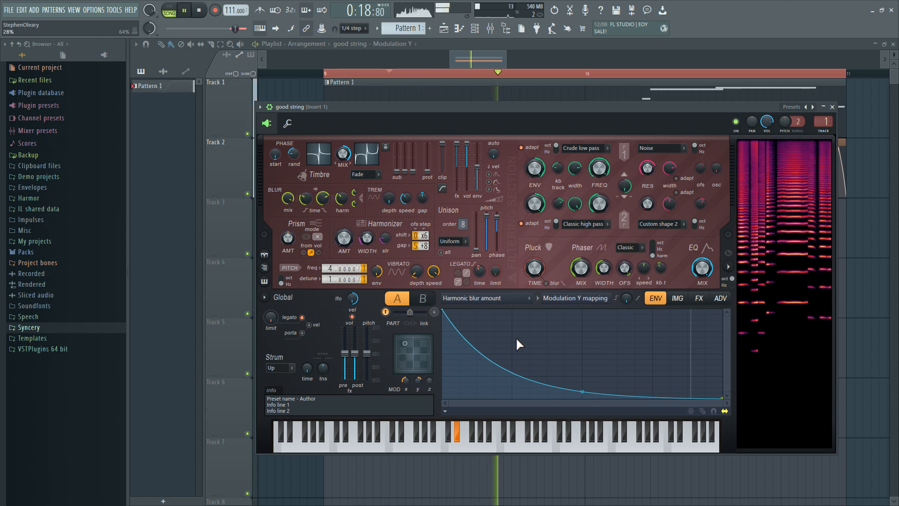
key(space)
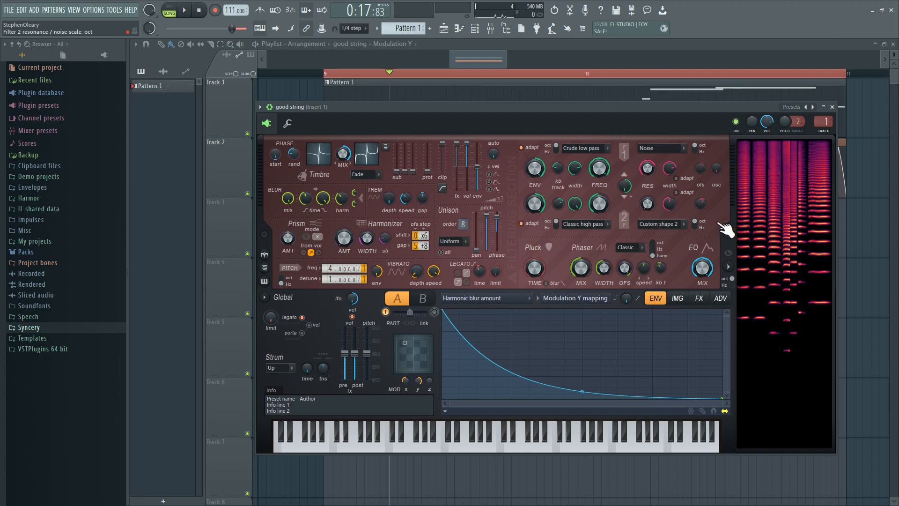
Inspect the Blur harm articulator and Blur mix options without changes, and nudge the Harmor window
right_click(349, 199)
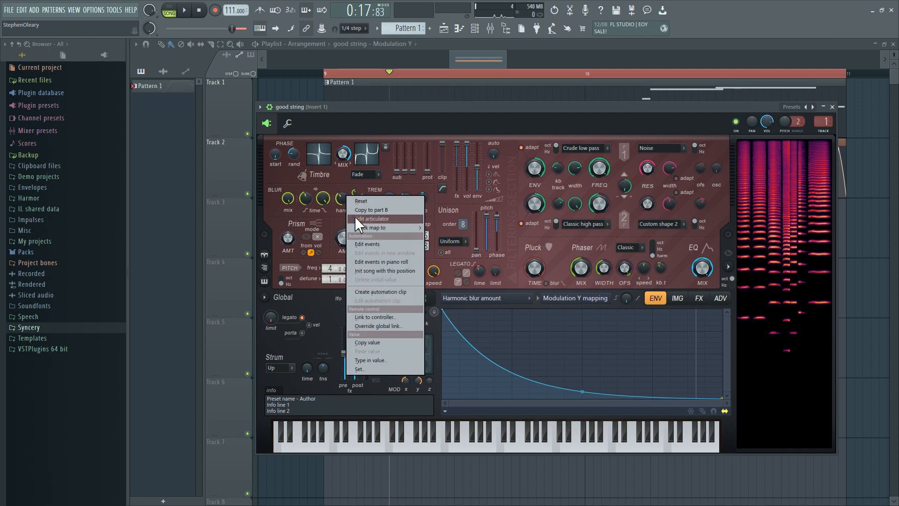
click(356, 218)
click(580, 299)
click(719, 224)
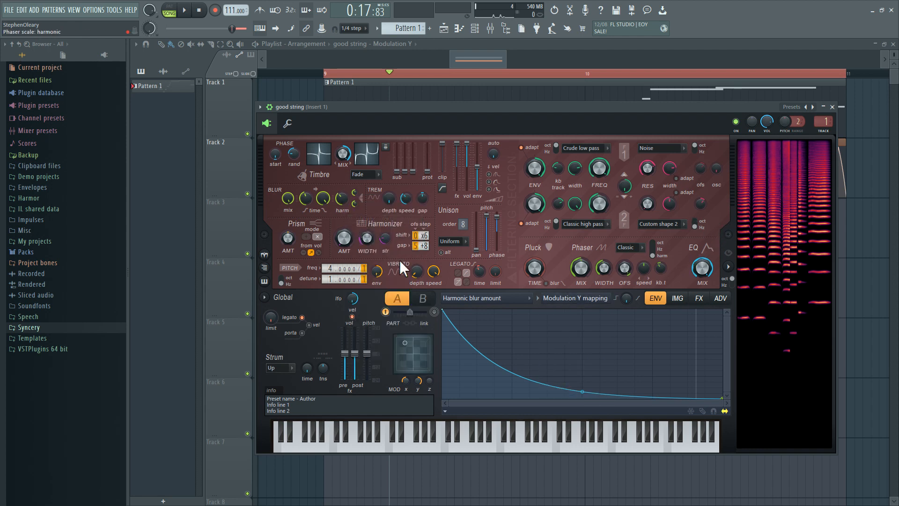
right_click(289, 199)
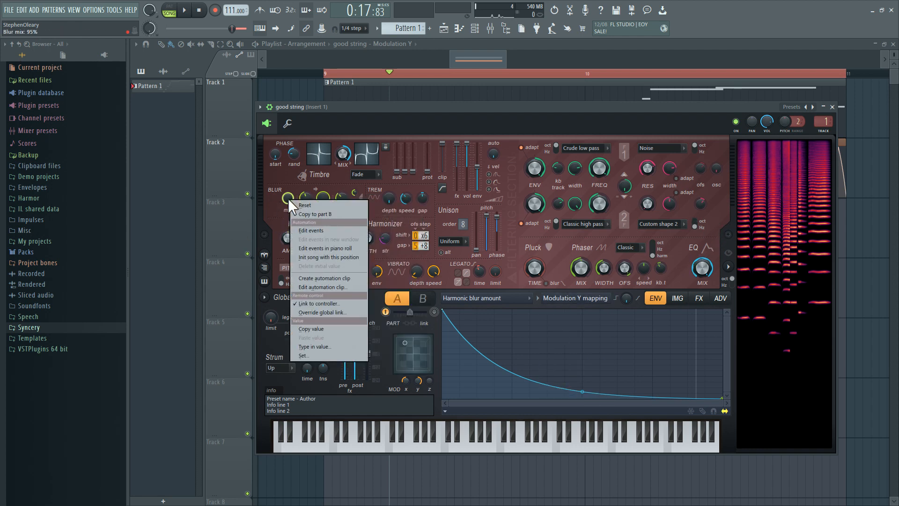
click(268, 207)
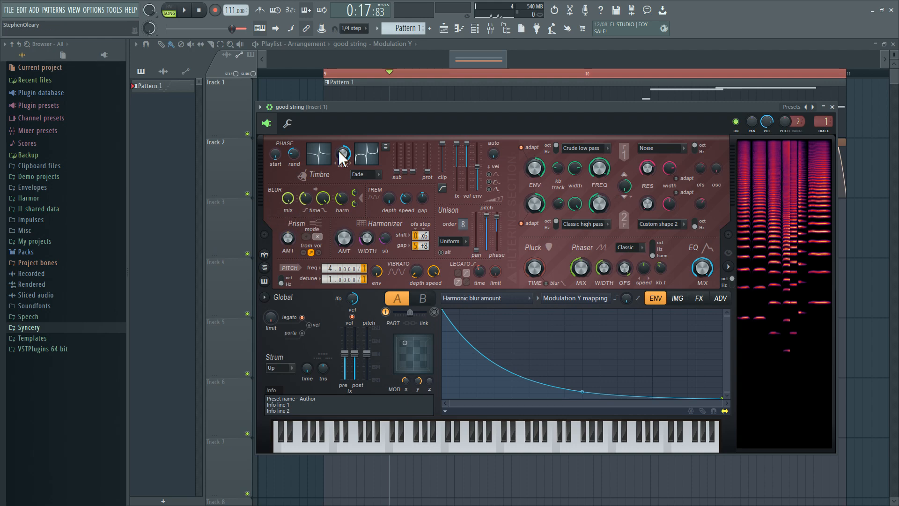
mouse_move(368, 111)
mouse_down()
mouse_move(364, 332)
mouse_move(382, 111)
mouse_up()
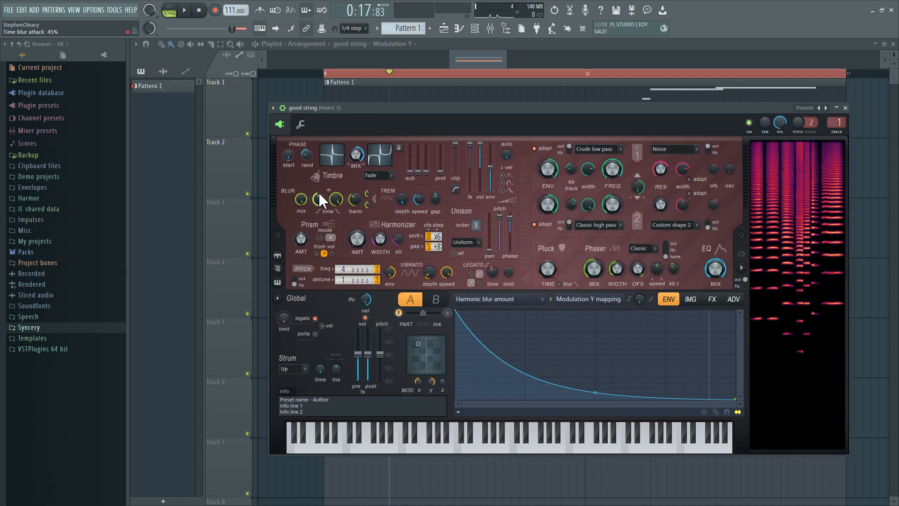
Review the Time blur attack controller link settings and formula presets, closing without changes
right_click(320, 199)
click(346, 301)
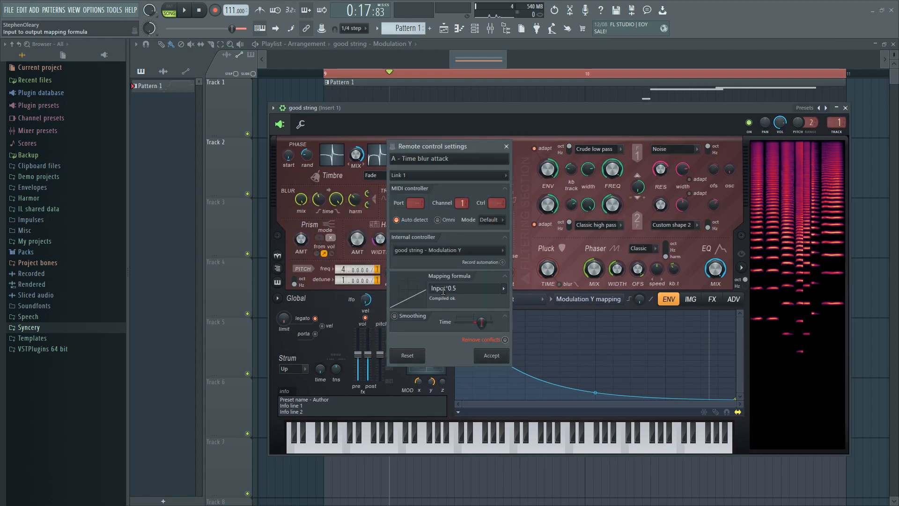
click(503, 289)
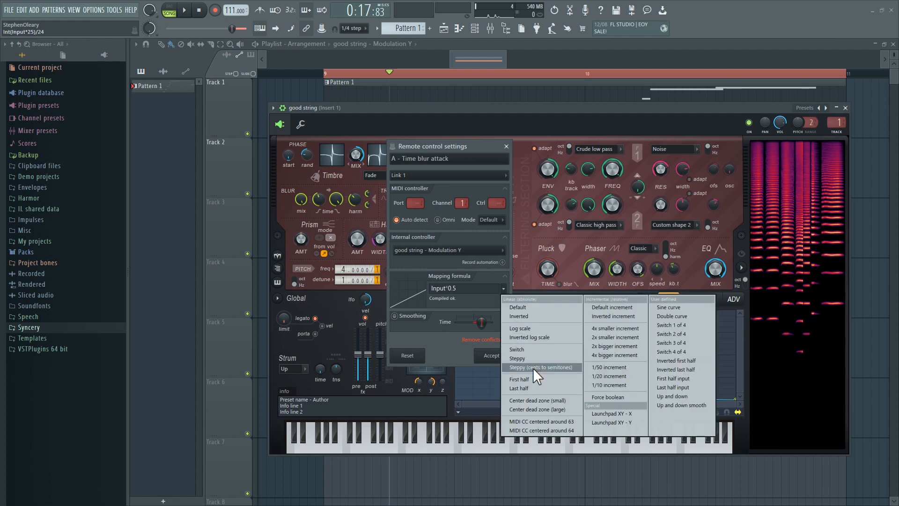
click(445, 329)
click(506, 146)
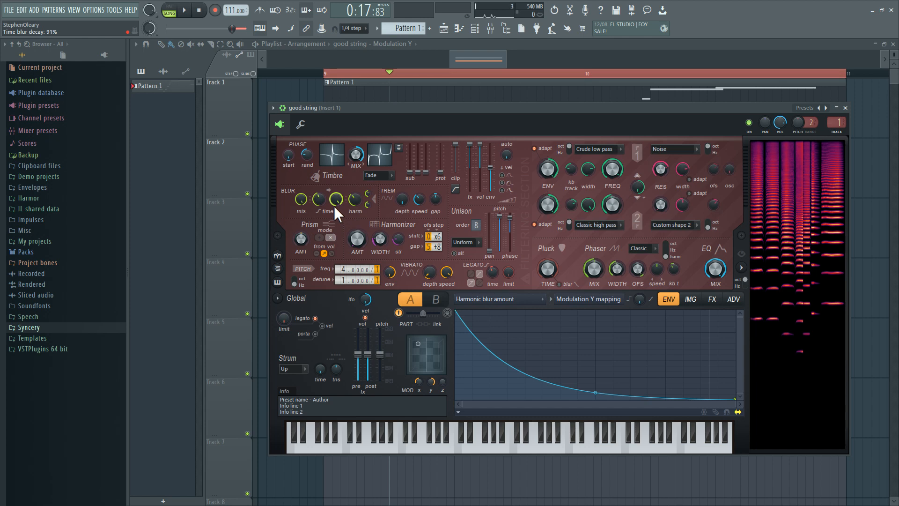
Play and stop the song, then move Harmor down to reveal the Modulation Y automation clip
key(space)
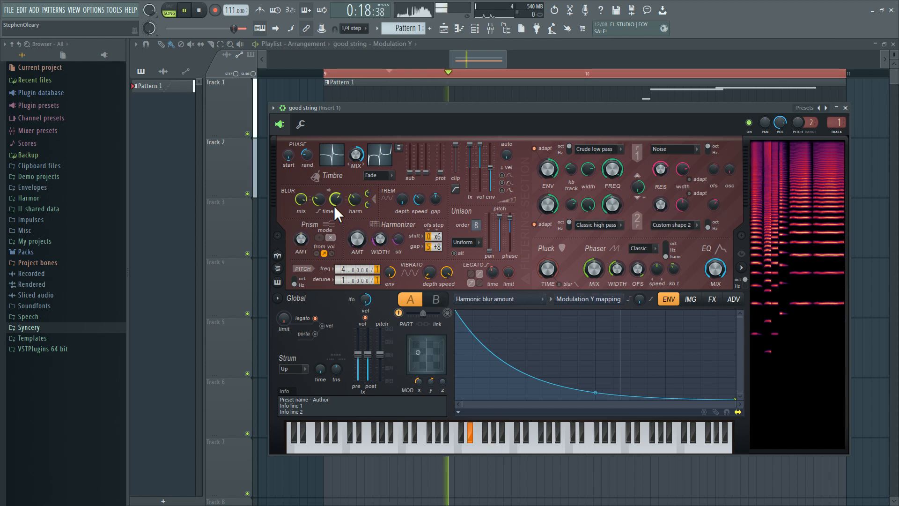
key(space)
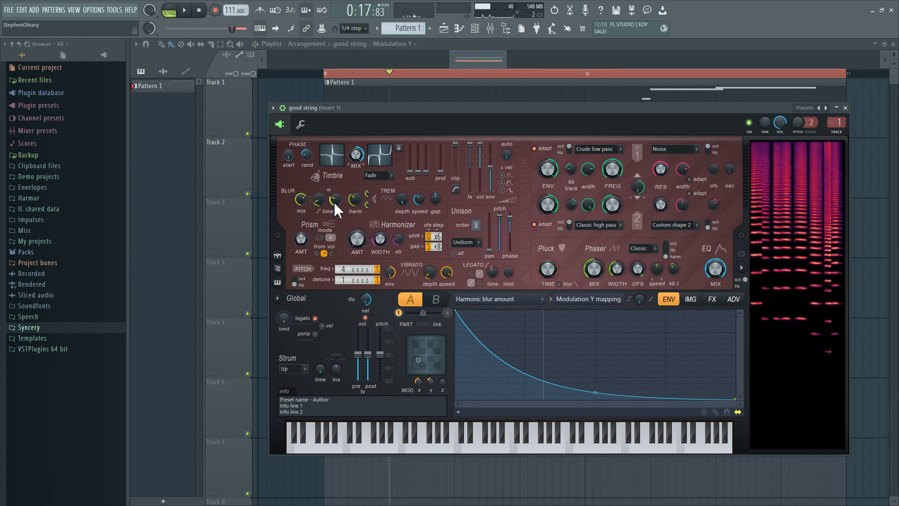
drag(389, 110, 392, 272)
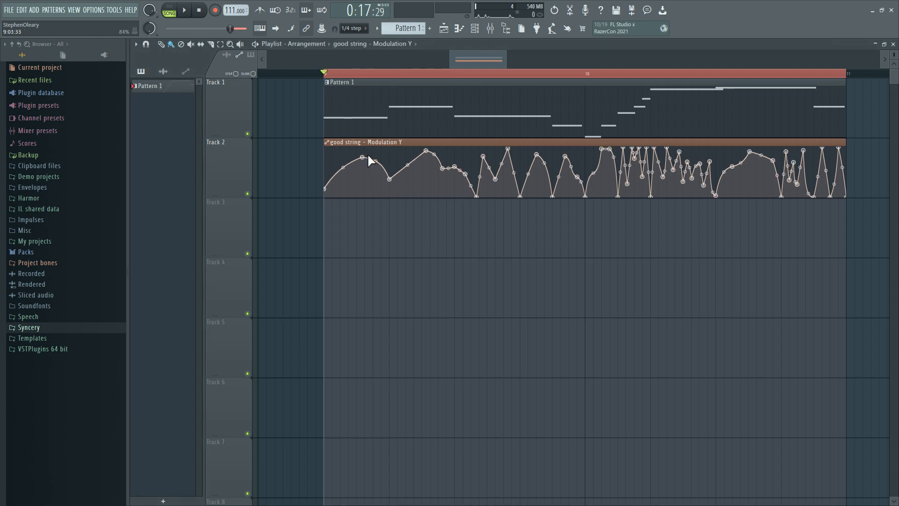
Lower the second Modulation Y automation point and play the song to hear it
mouse_move(363, 159)
mouse_down()
mouse_move(364, 178)
mouse_move(367, 140)
mouse_move(367, 153)
mouse_up()
key(space)
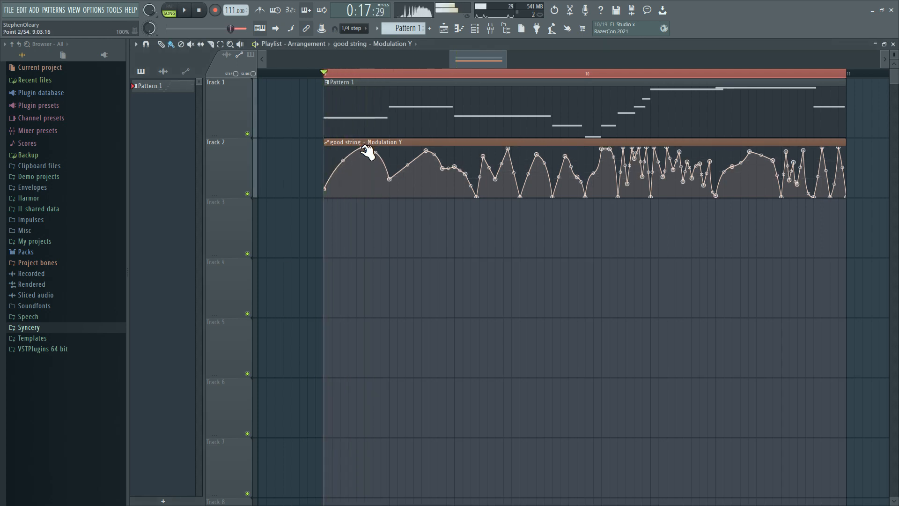
key(space)
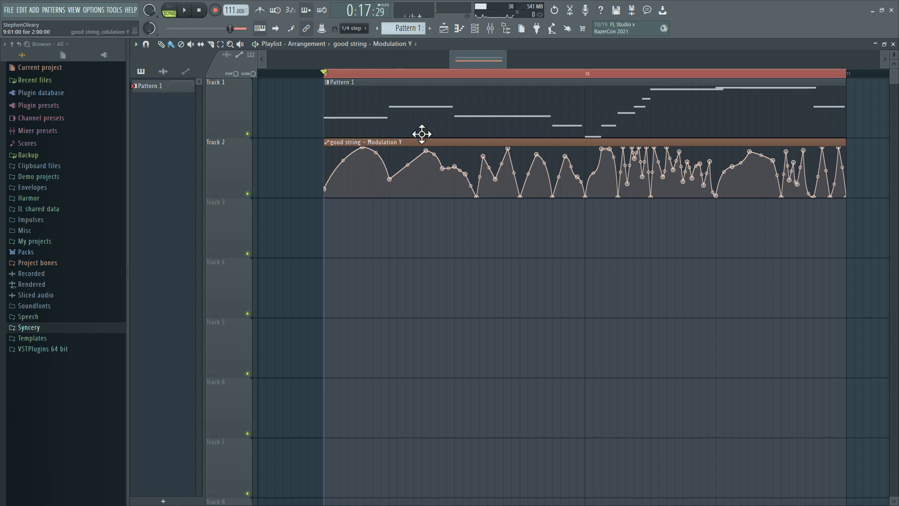
Reopen the good string Harmor over the playlist and show its IMG resynthesis panel
click(490, 29)
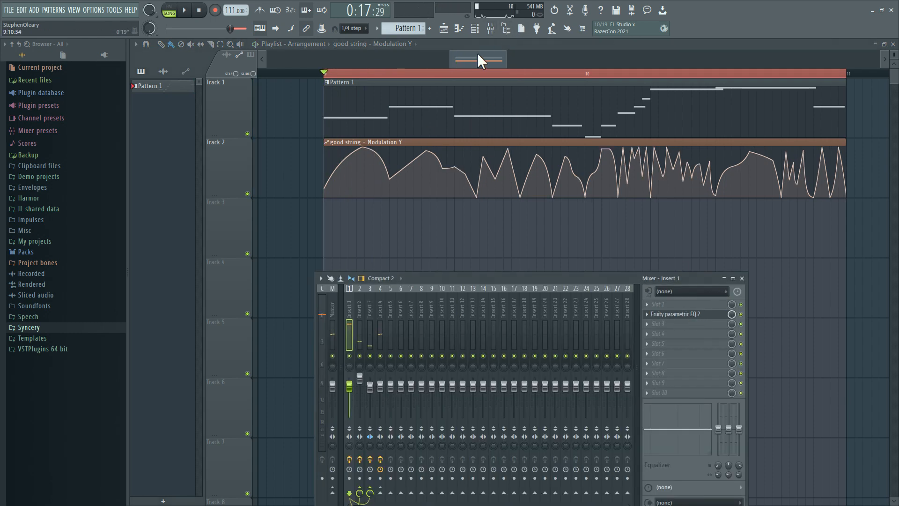
click(475, 29)
click(456, 232)
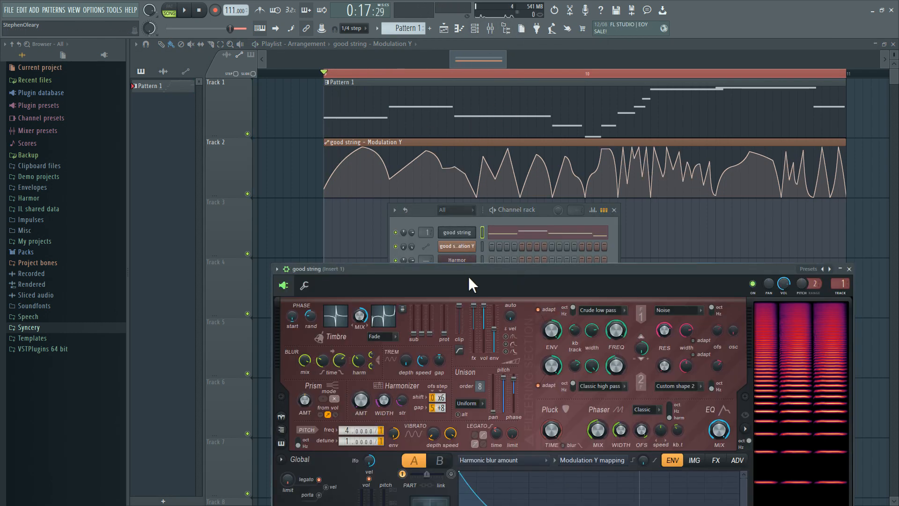
drag(474, 281, 452, 134)
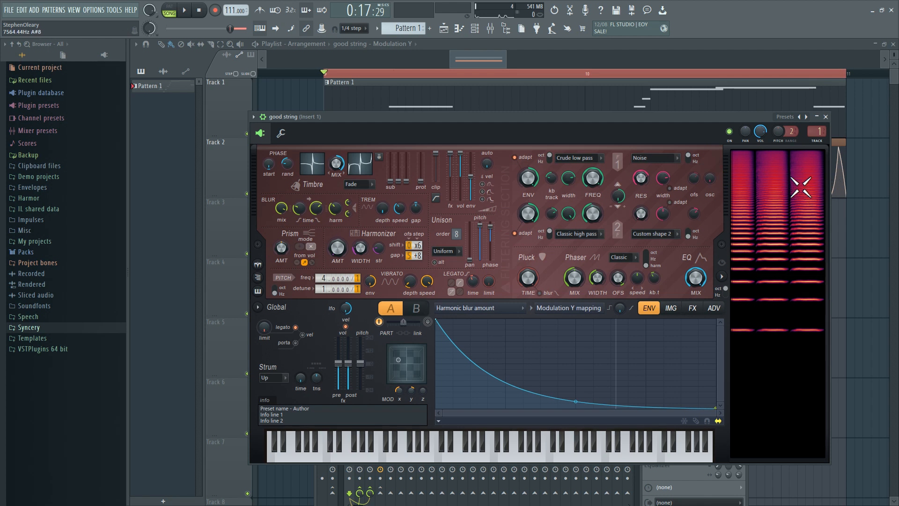
click(671, 307)
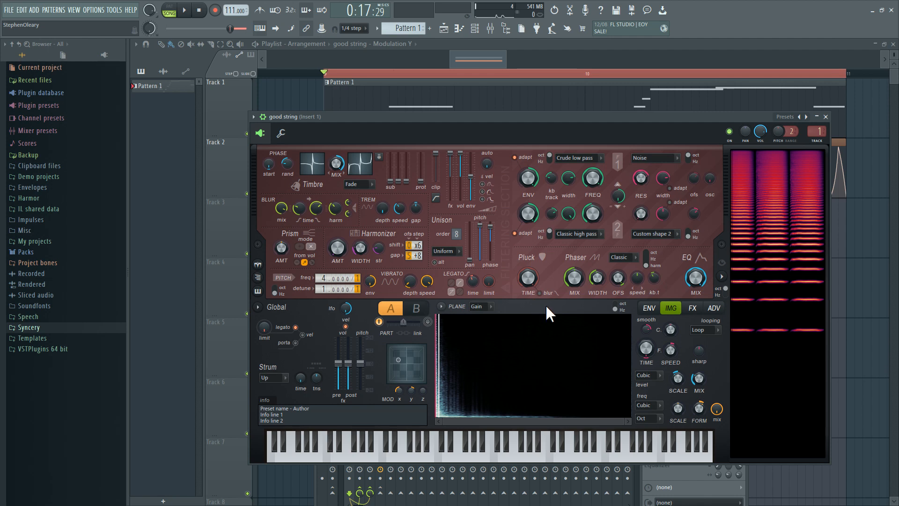
Open Harmor's image tools list, then expand the Packs folder in the browser
click(441, 306)
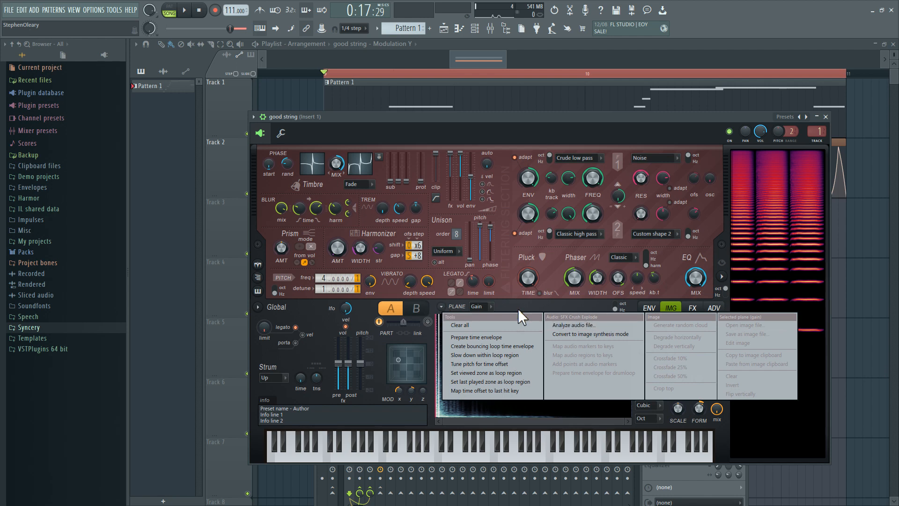
click(37, 252)
Drag SFX Crush Explode from Packs > SFX onto Harmor's image display and audition it
click(47, 338)
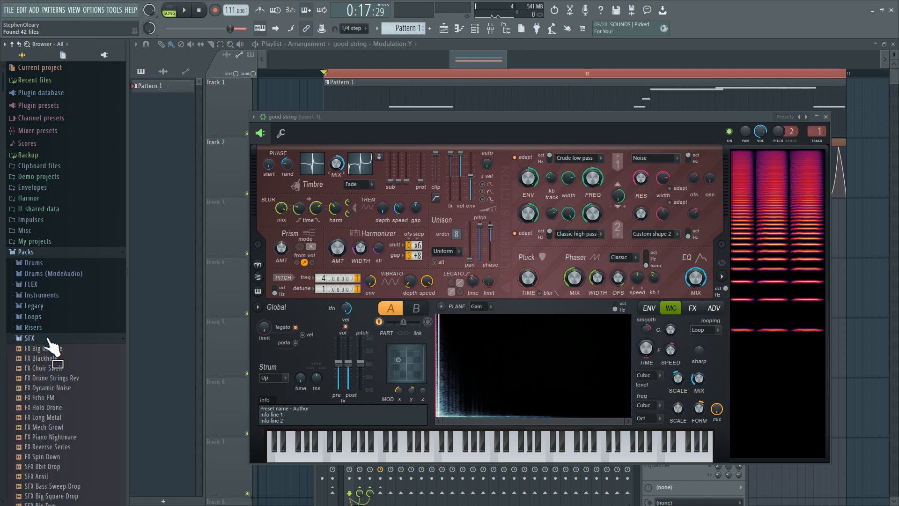
scroll(51, 346, down, 3)
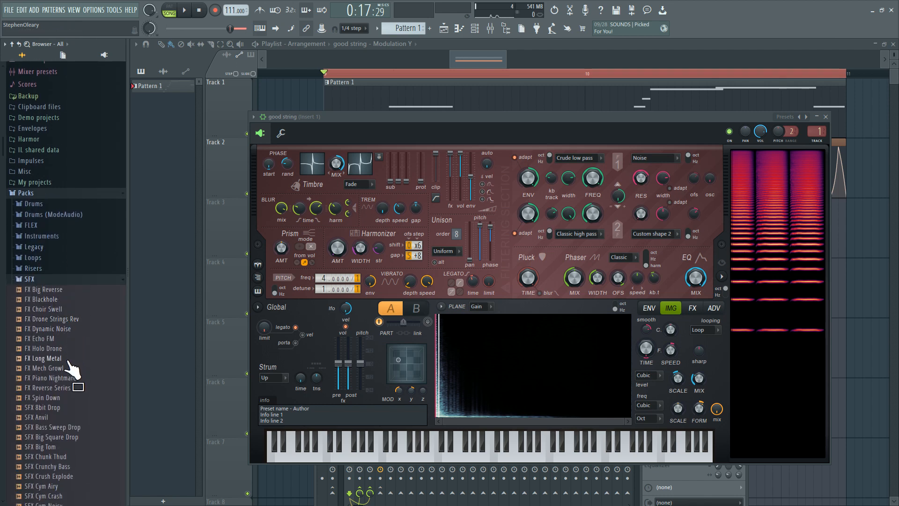
scroll(69, 363, down, 9)
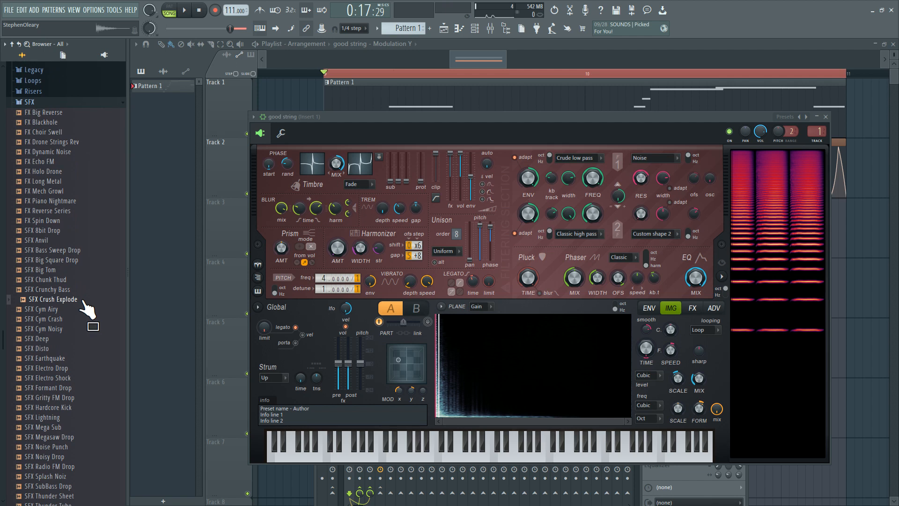
drag(628, 425, 448, 423)
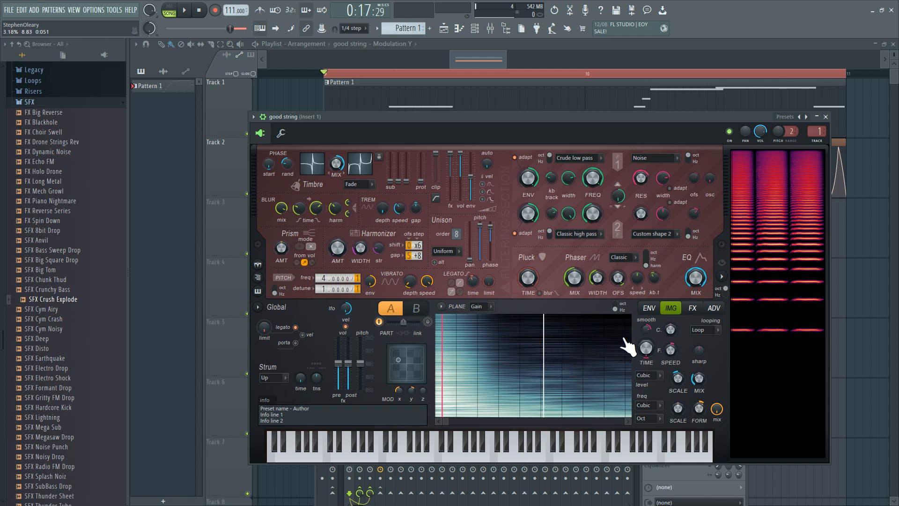
key(space)
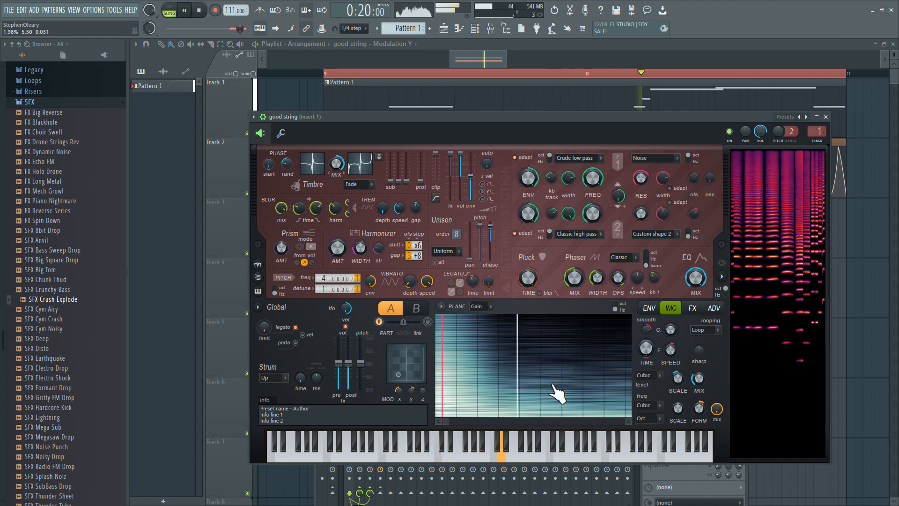
key(space)
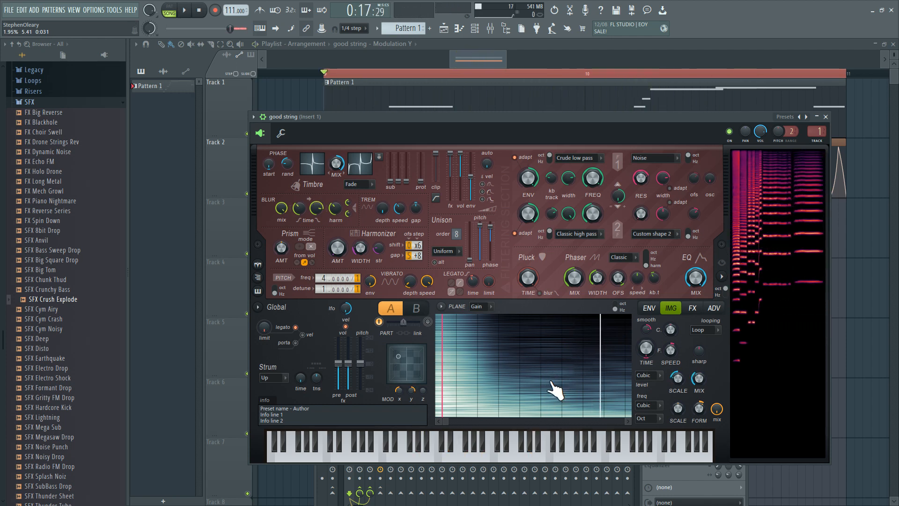
Set the image time offset articulator to Random mapping, then show Harmor's ADV page
right_click(646, 348)
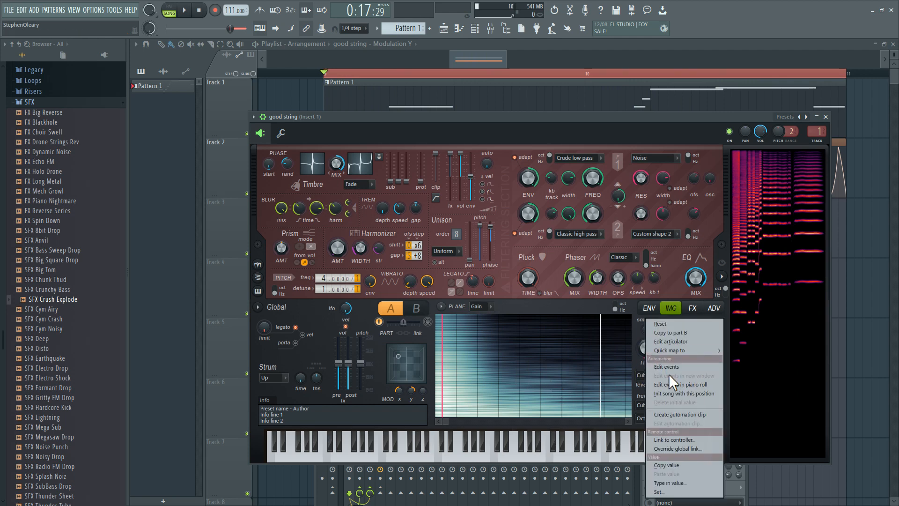
click(668, 344)
drag(722, 349, 710, 377)
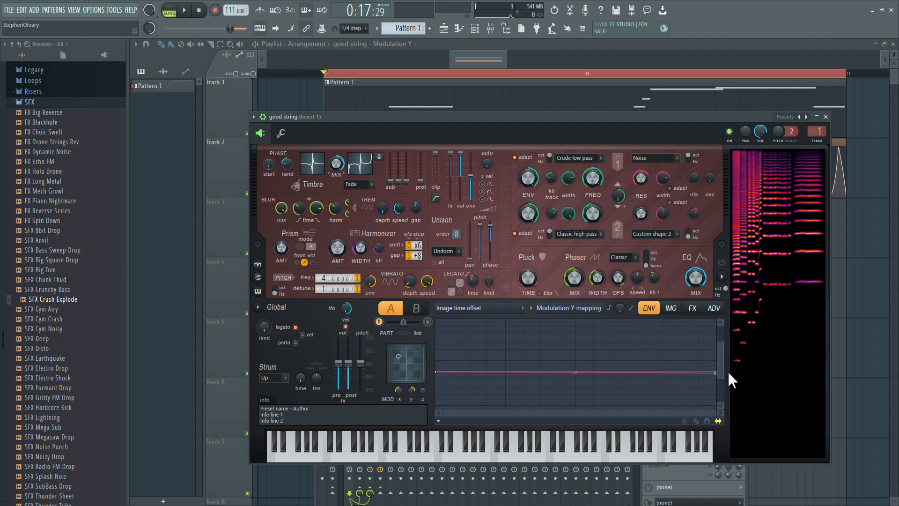
click(591, 308)
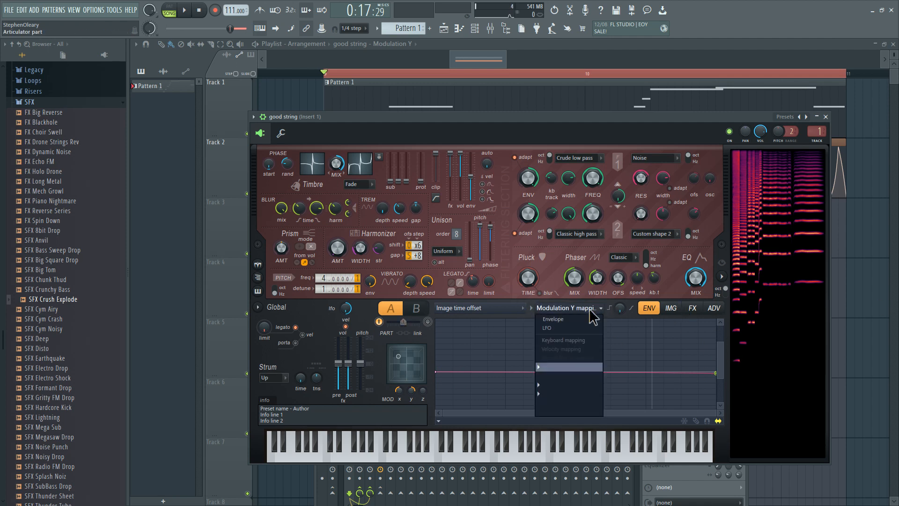
click(589, 308)
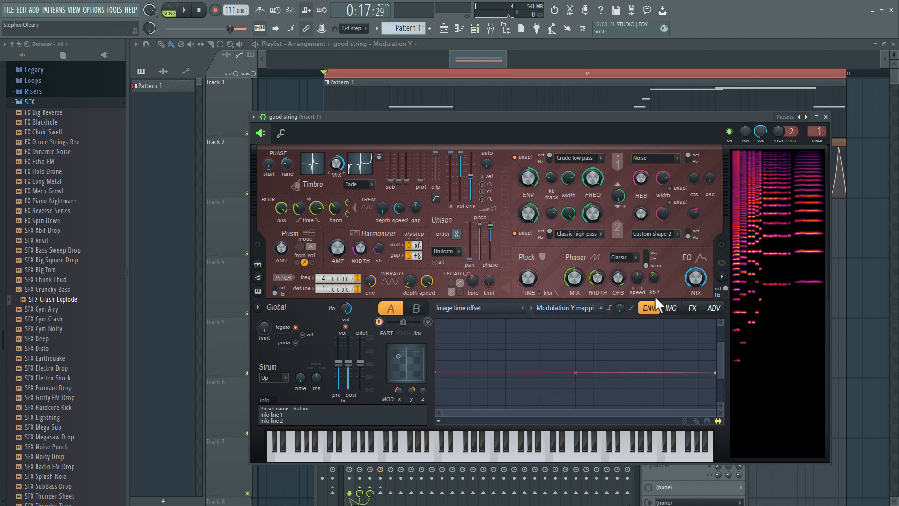
click(576, 309)
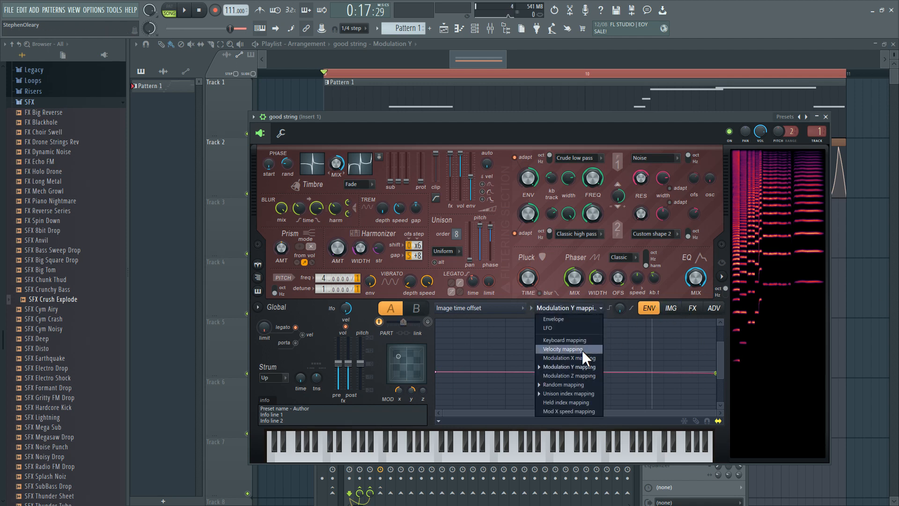
click(577, 388)
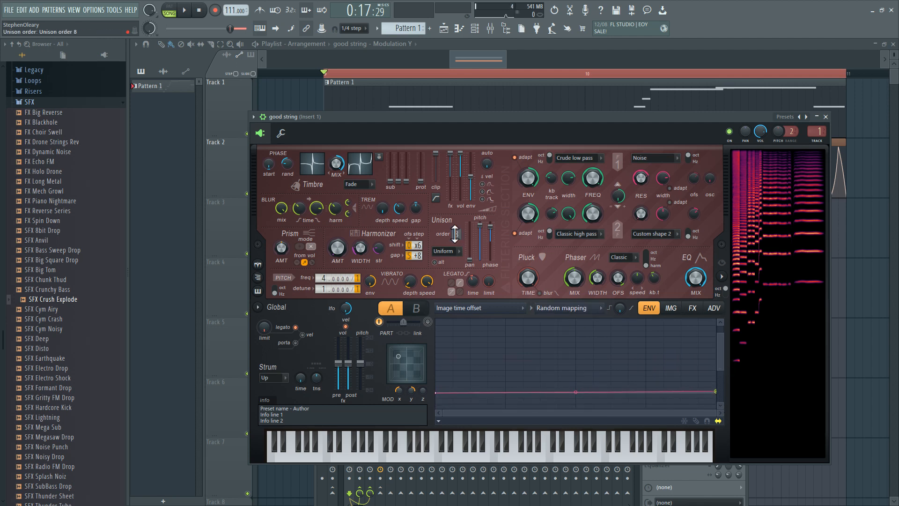
click(714, 310)
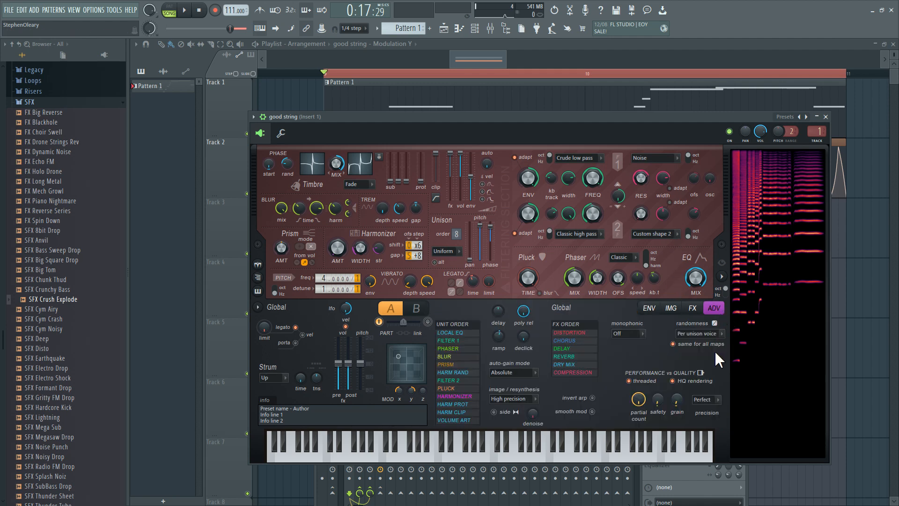
Return to the articulator editor, shift the Harmor window down and start playback
click(652, 311)
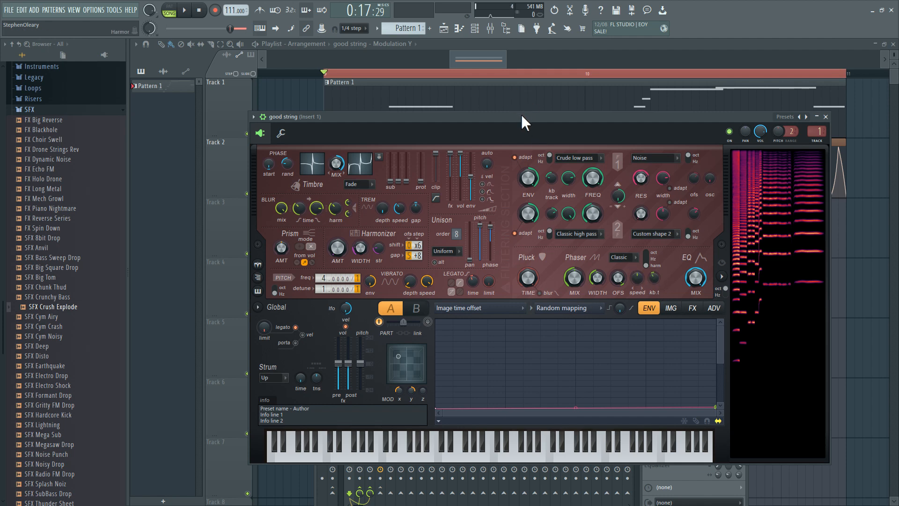
mouse_move(521, 114)
mouse_down()
mouse_move(522, 155)
mouse_move(531, 130)
mouse_move(524, 108)
mouse_up()
key(space)
key(space)
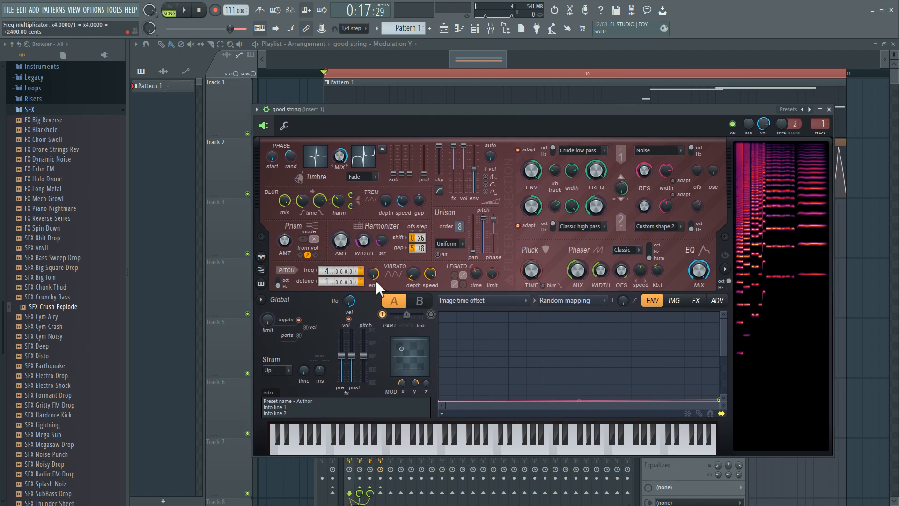
Review Harmor's IMG and ADV pages, then bring up the good string piano roll
click(674, 300)
click(717, 301)
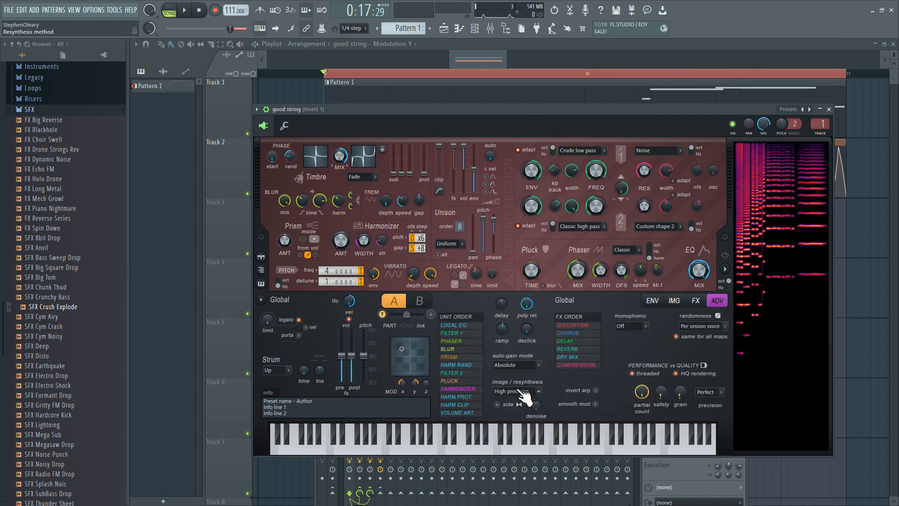
click(675, 301)
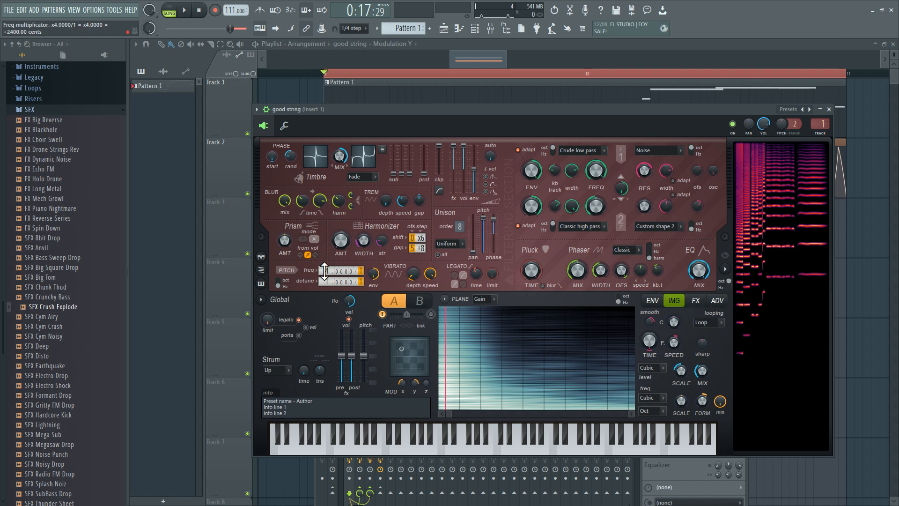
key(F7)
scroll(351, 216, down, 1)
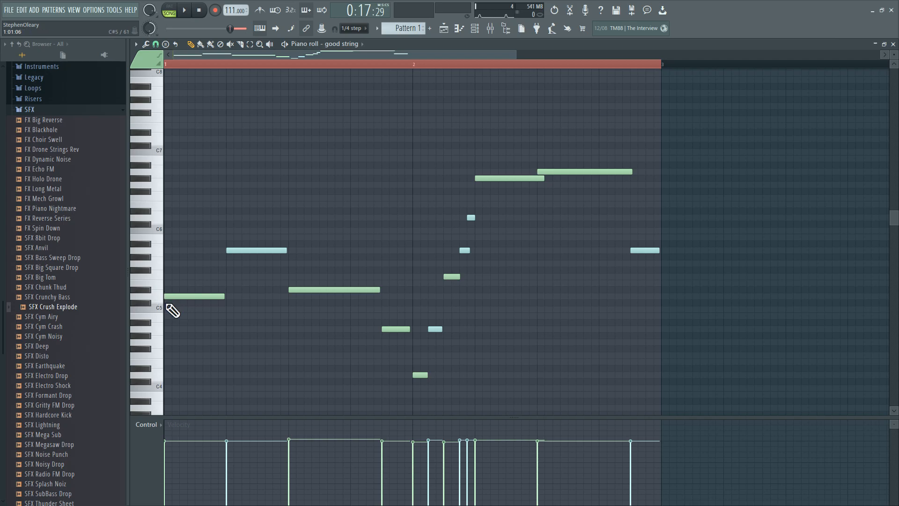
Play and stop the good string melody in the piano roll
key(F8)
key(F8)
key(space)
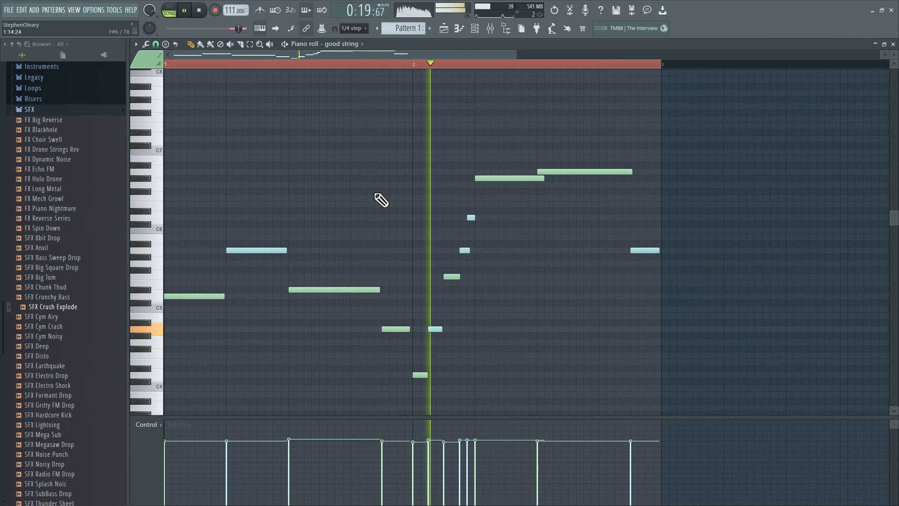
key(space)
Reopen the good string Harmor from the Channel rack and move it up-left
click(476, 30)
click(461, 234)
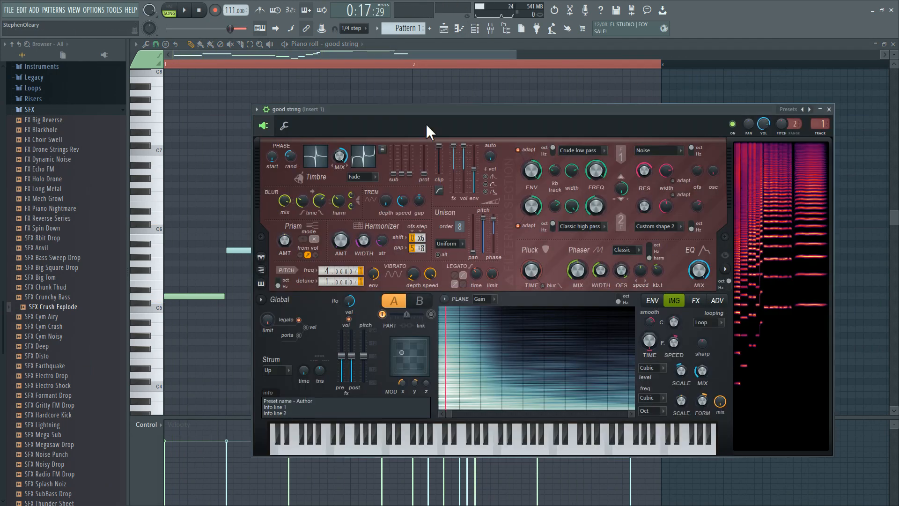
drag(424, 116, 390, 88)
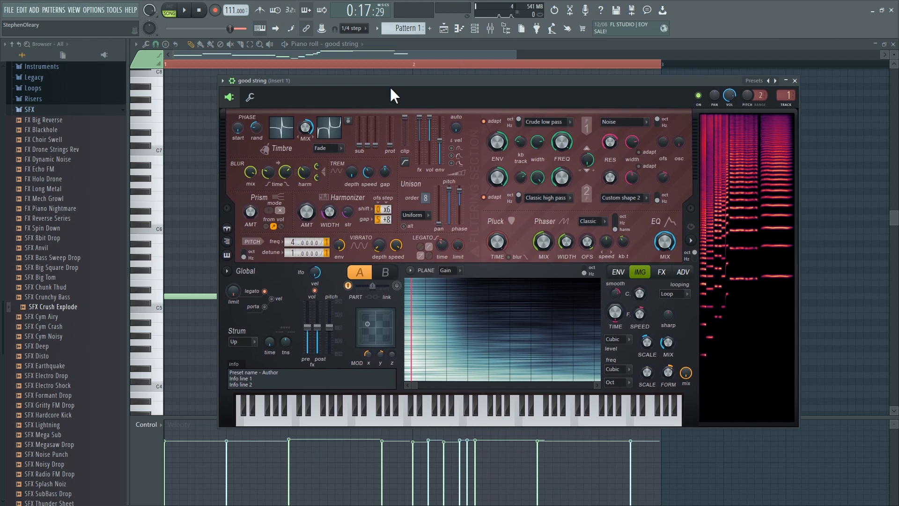
Map Harmor's phaser width articulator to Keyboard
right_click(567, 241)
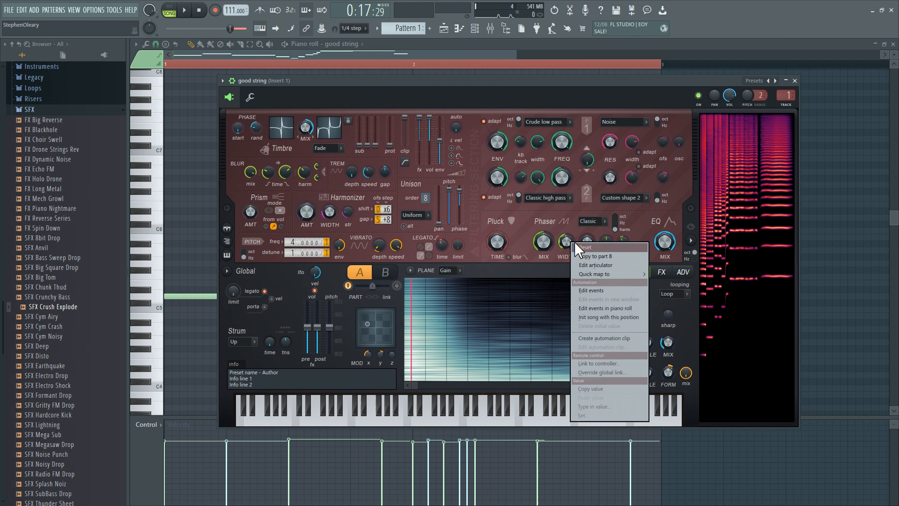
click(586, 264)
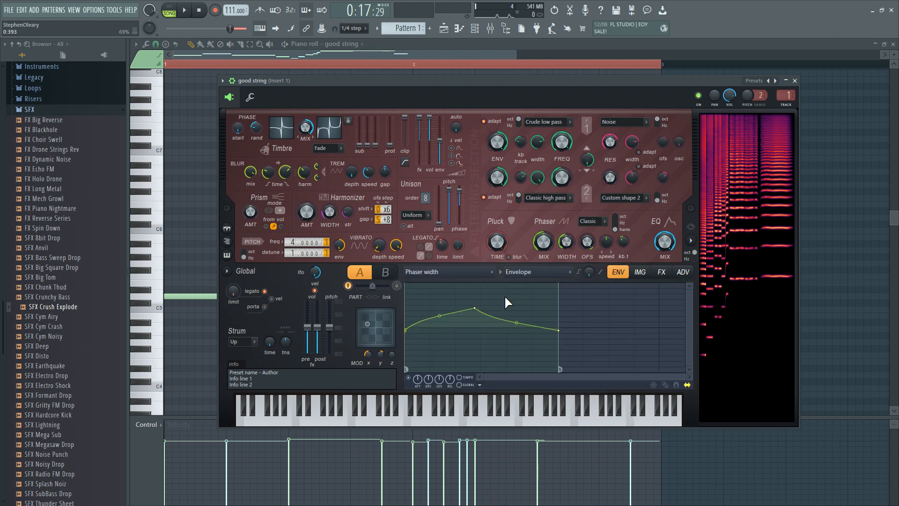
click(545, 271)
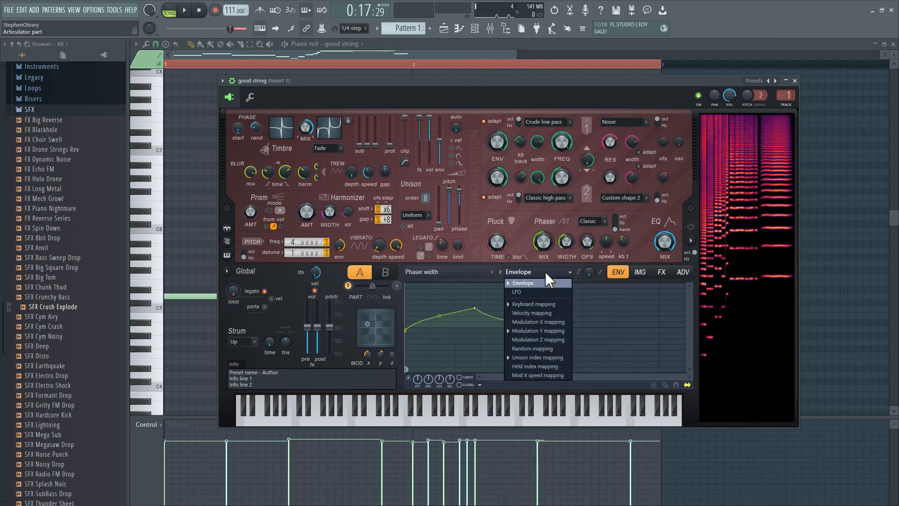
click(546, 305)
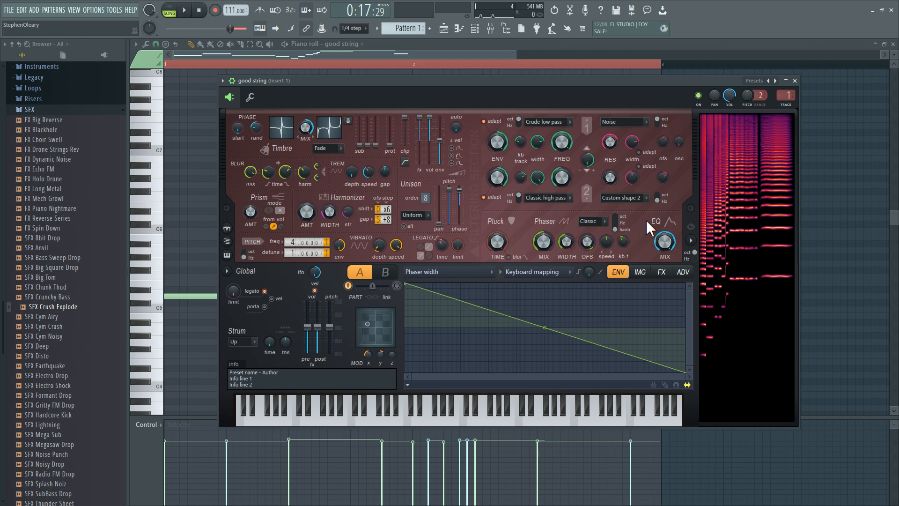
Review the unison pitch thickness articulator curve, then close Harmor
right_click(454, 196)
click(476, 216)
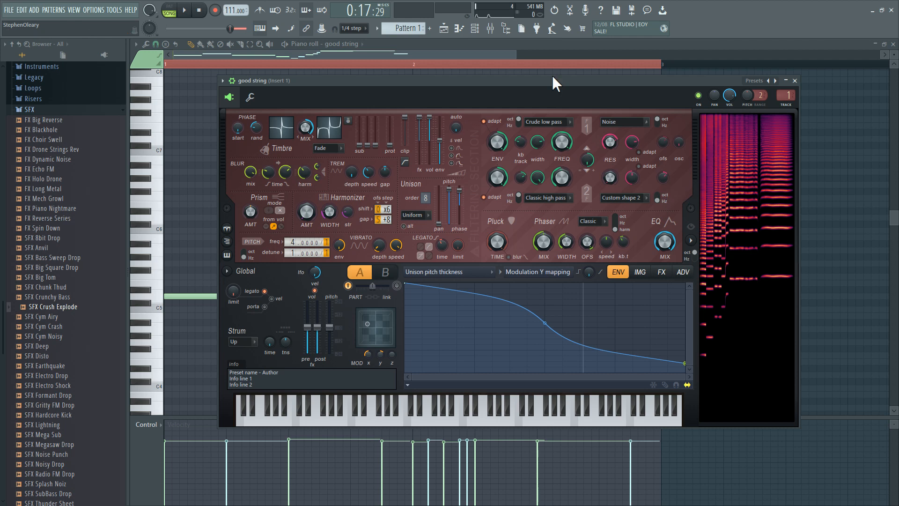
click(459, 29)
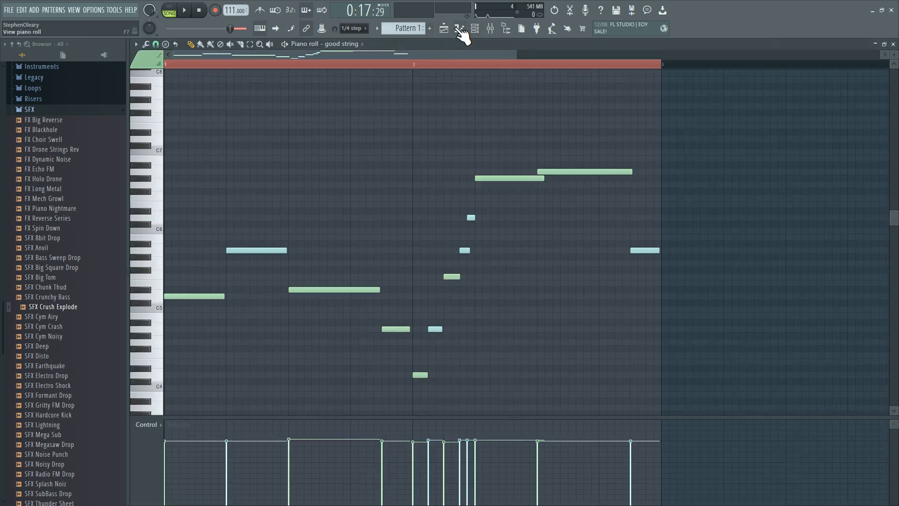
Close the piano roll, play the arrangement, and reopen good string's Harmor from the Channel rack
click(460, 30)
scroll(398, 168, up, 3)
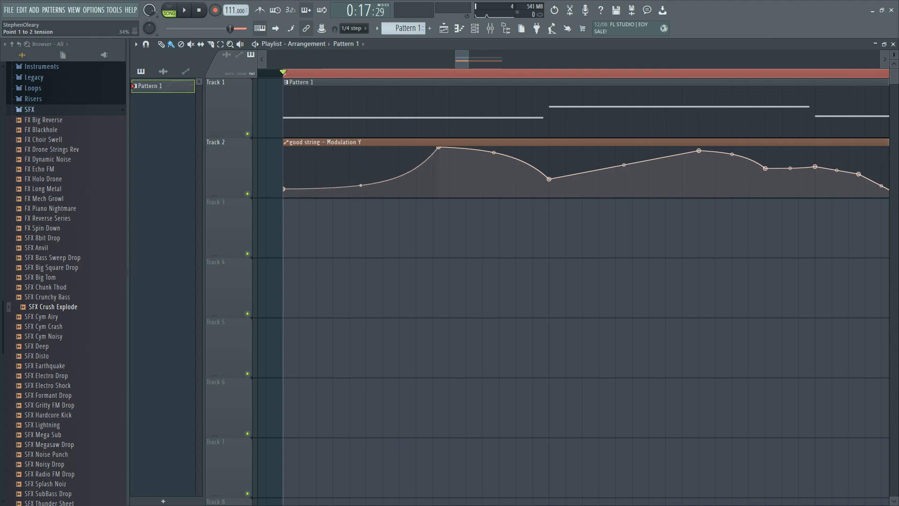
key(space)
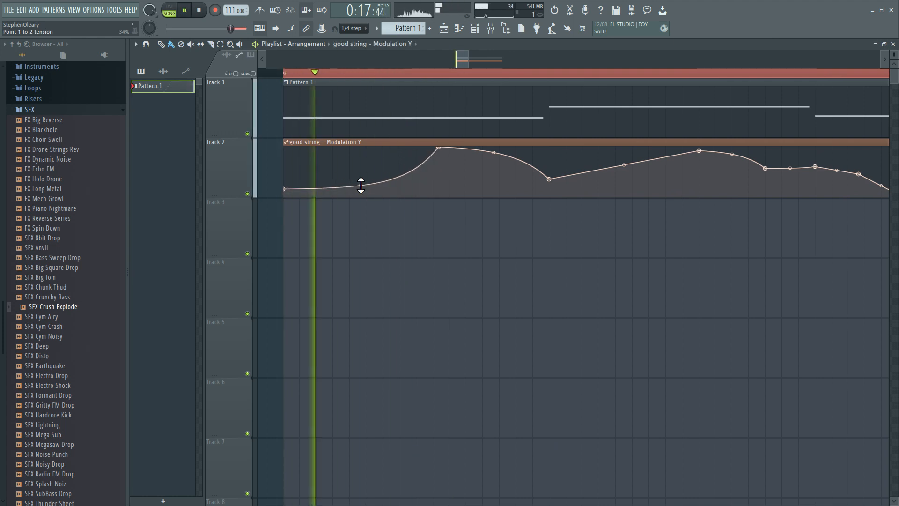
key(space)
click(474, 28)
click(466, 238)
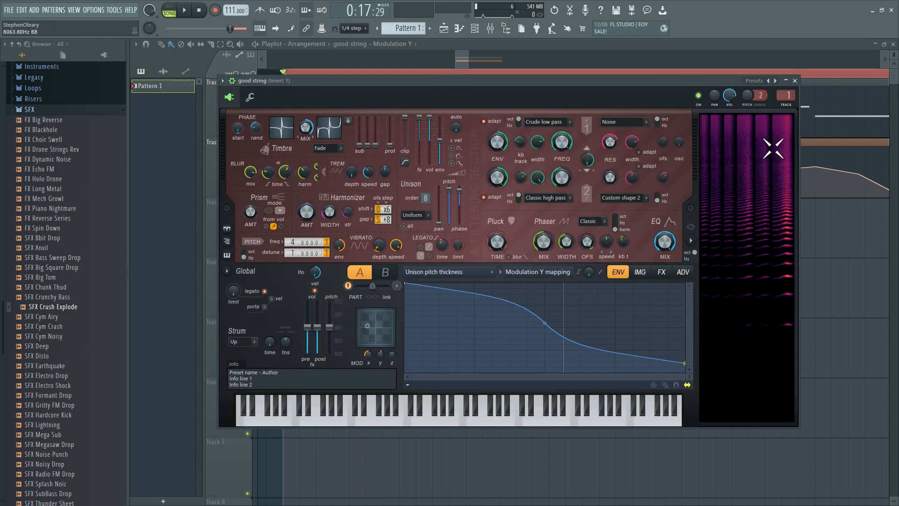
Show the Pitch articulator curve from the modulation target list
click(492, 272)
click(436, 436)
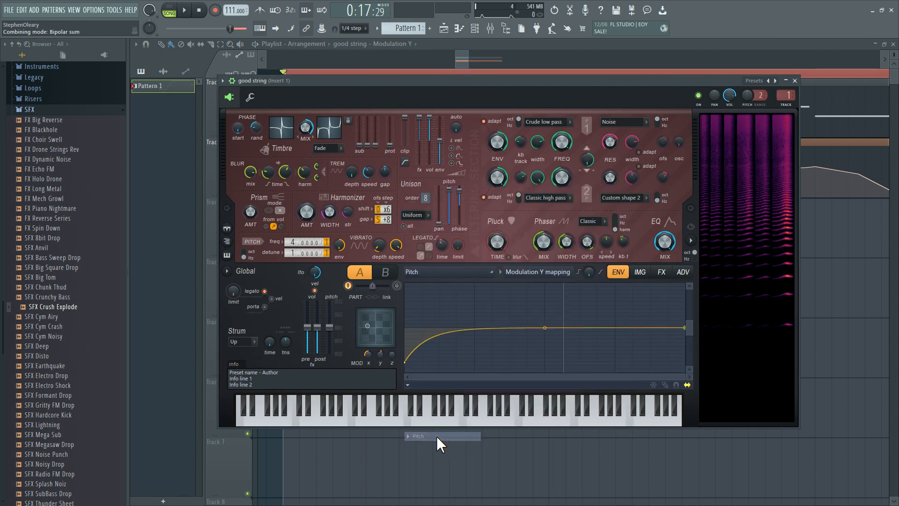
click(461, 273)
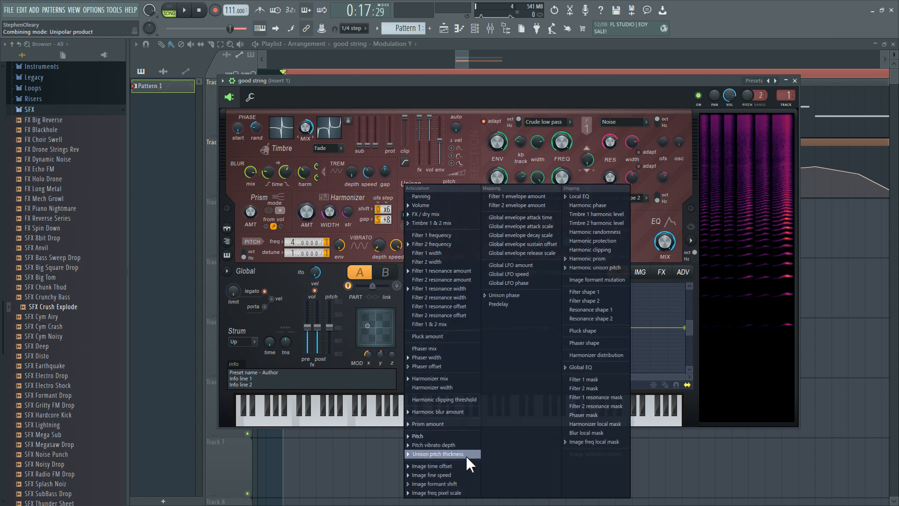
click(461, 437)
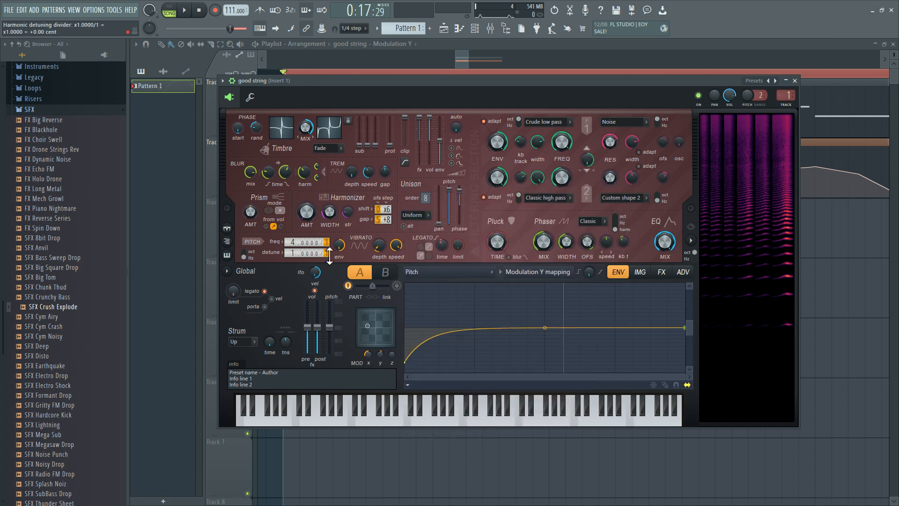
Show the pitch vibrato depth articulator curve, then close Harmor
right_click(379, 245)
click(396, 269)
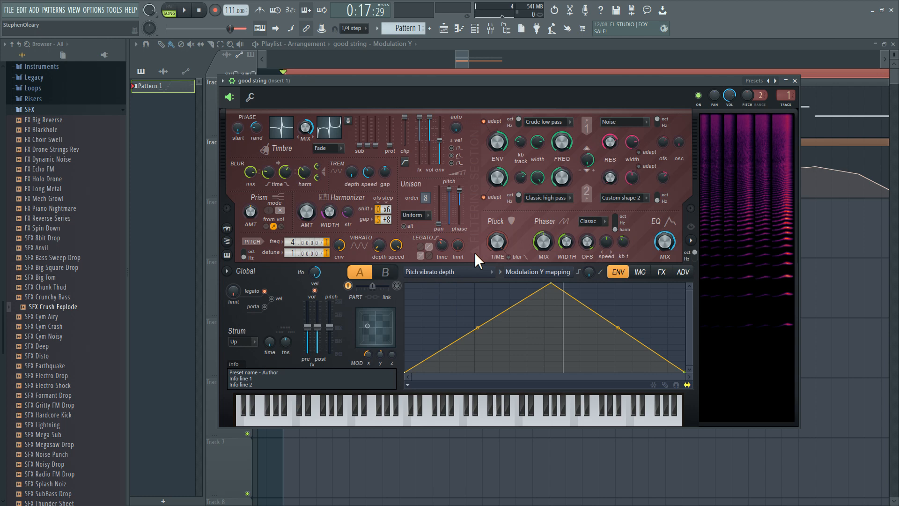
click(463, 56)
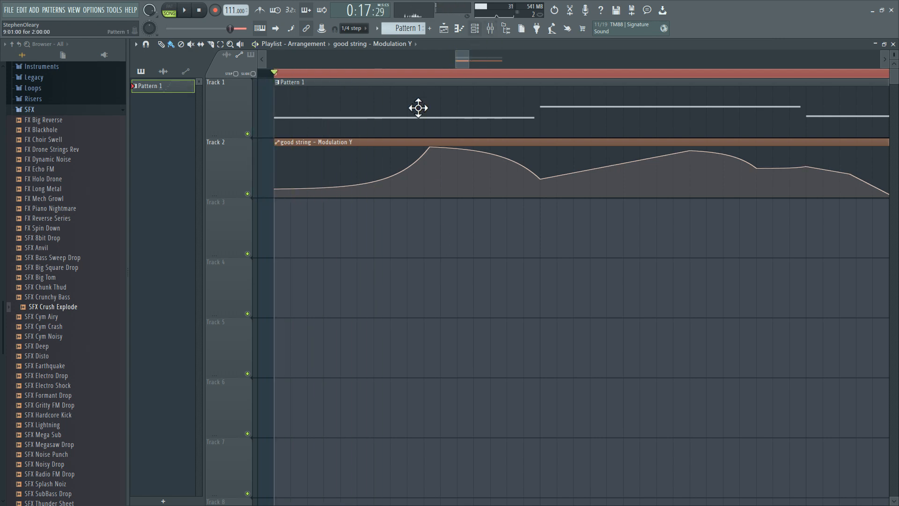
Drag the song position back to bar 1 and reopen the good string Harmor
drag(432, 76, 284, 79)
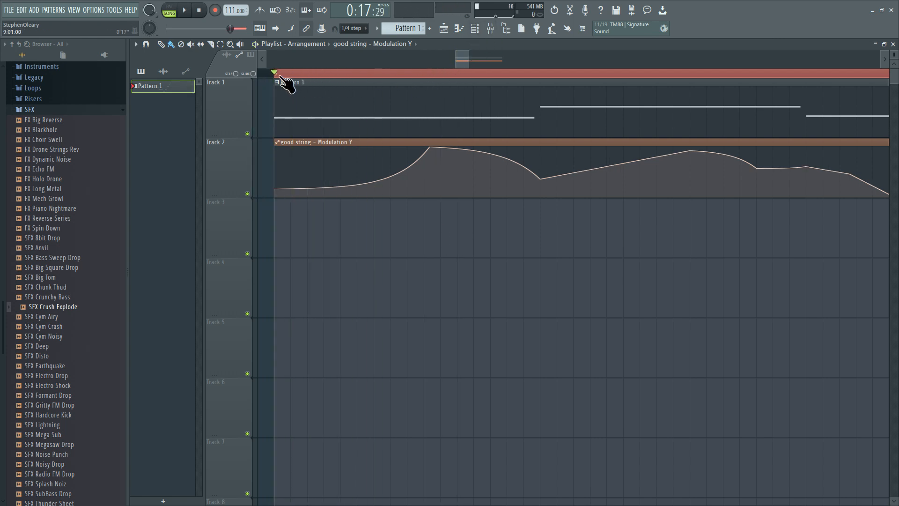
click(475, 29)
click(465, 234)
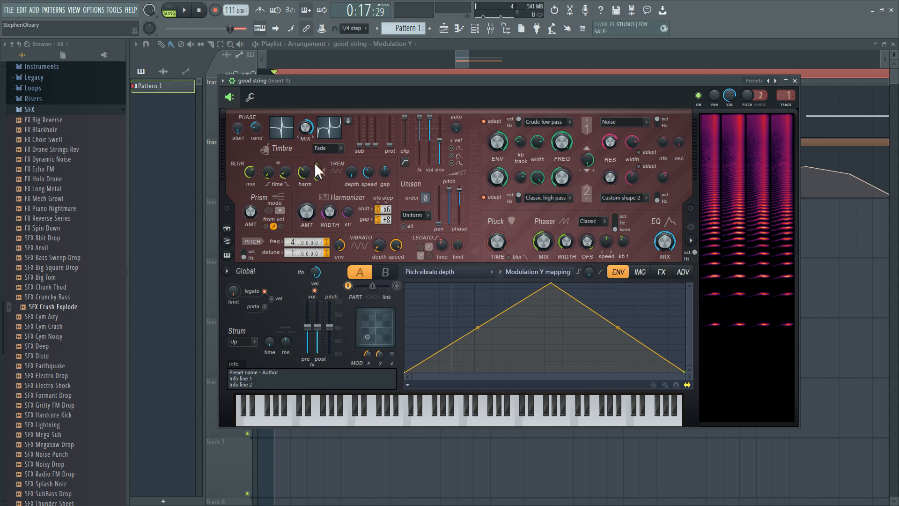
right_click(305, 172)
click(320, 189)
click(536, 272)
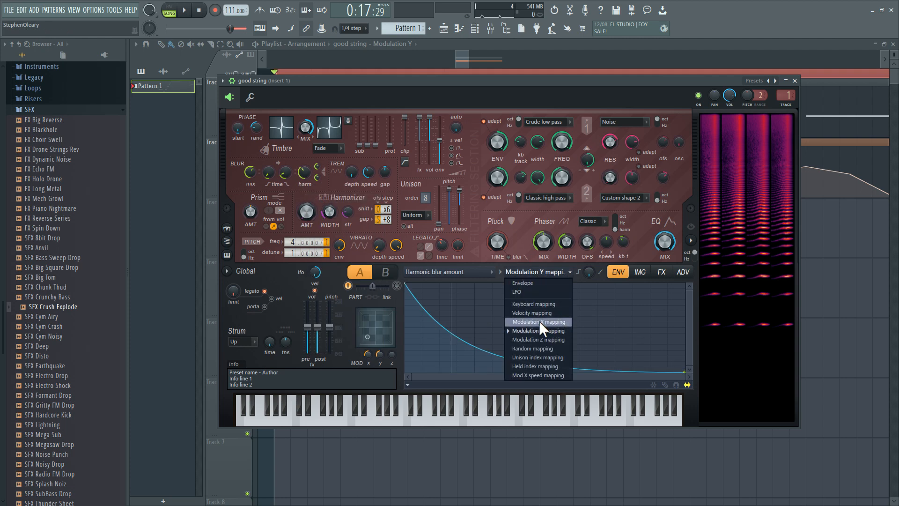
click(517, 244)
right_click(567, 244)
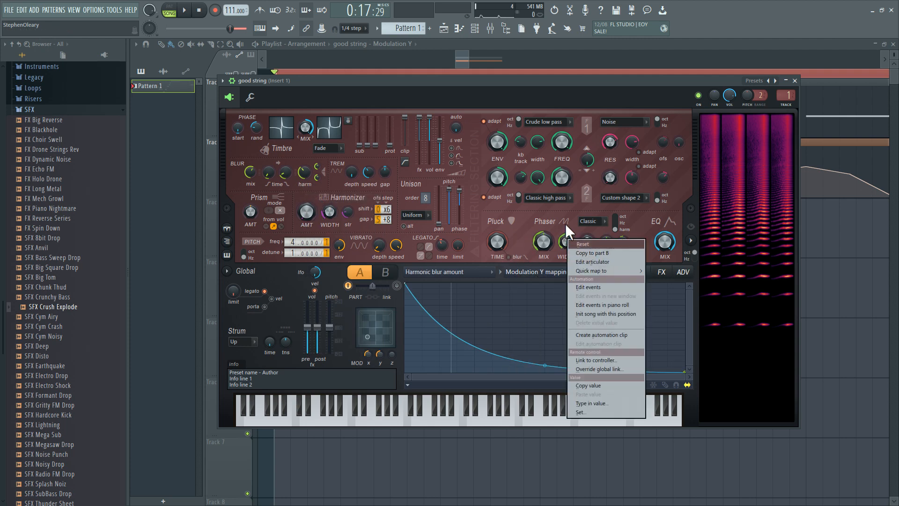
right_click(586, 240)
click(614, 257)
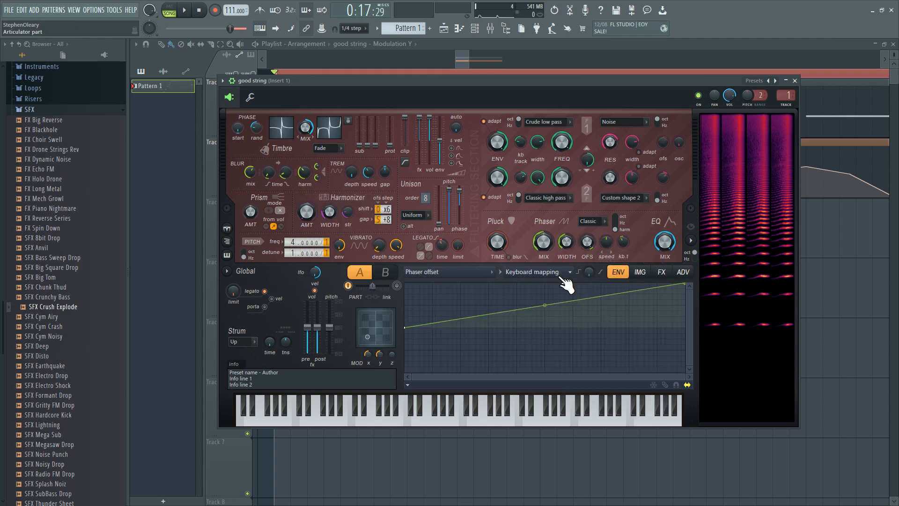
right_click(380, 244)
click(401, 258)
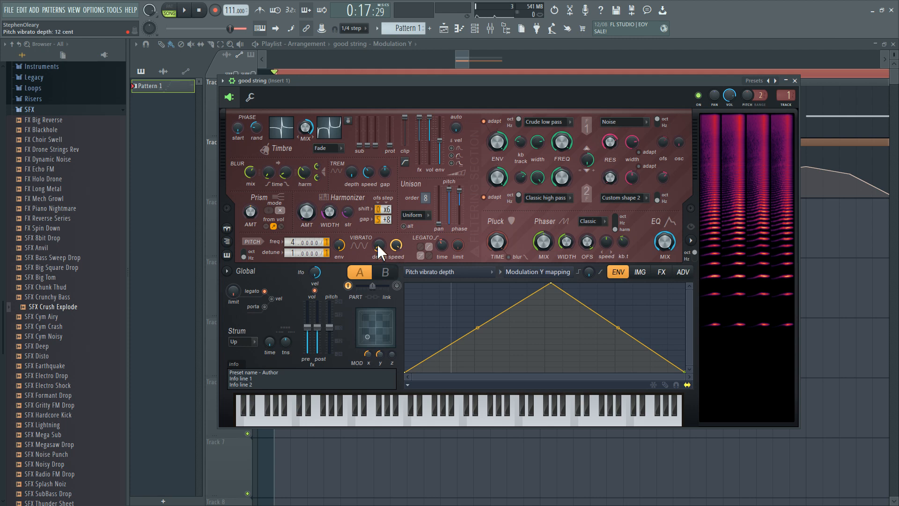
Show the vibrato depth's Unison index mapping curve and raise vibrato depth to about 28 cents
right_click(396, 245)
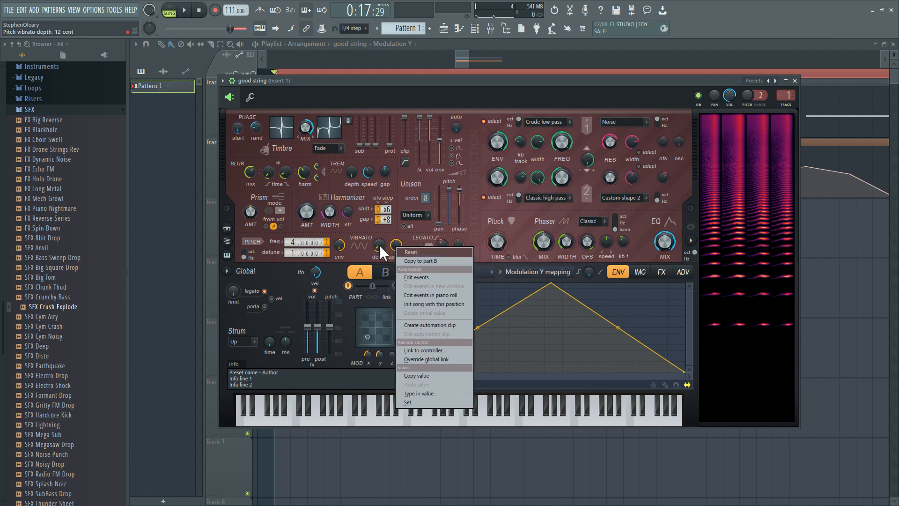
right_click(379, 245)
click(365, 254)
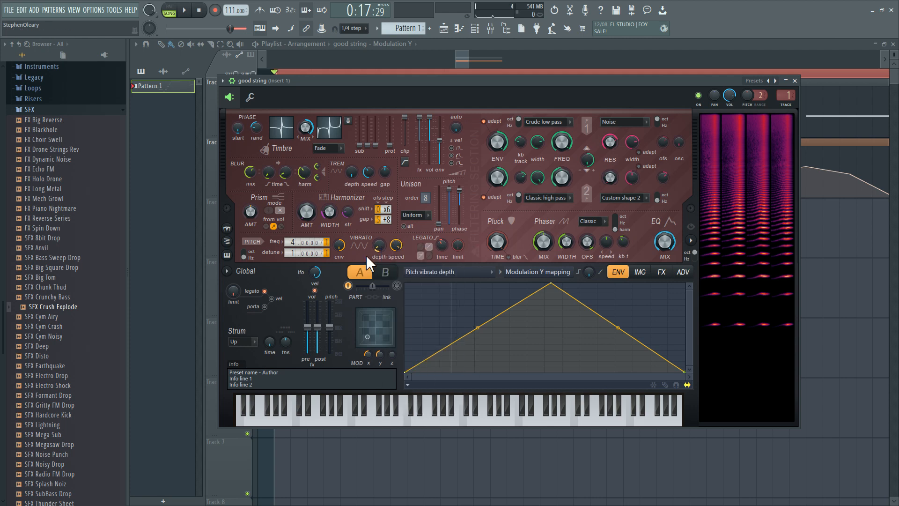
right_click(385, 245)
click(538, 272)
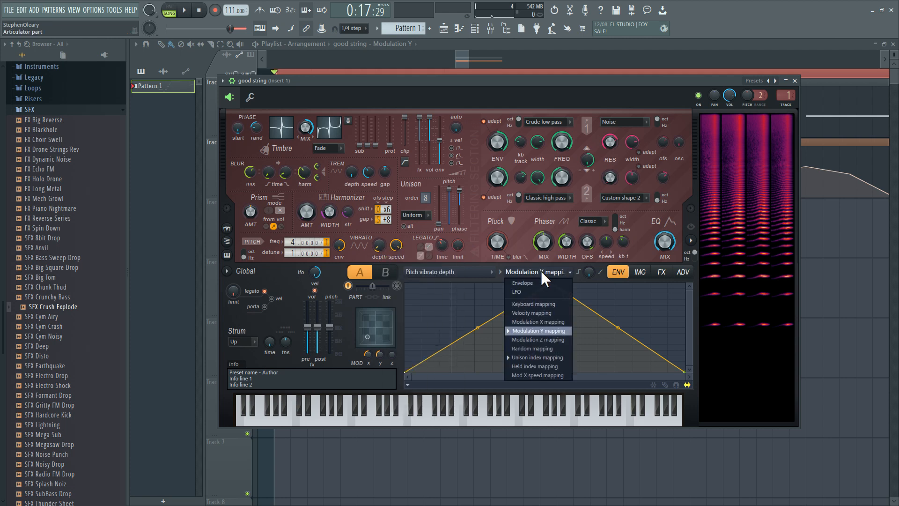
click(552, 356)
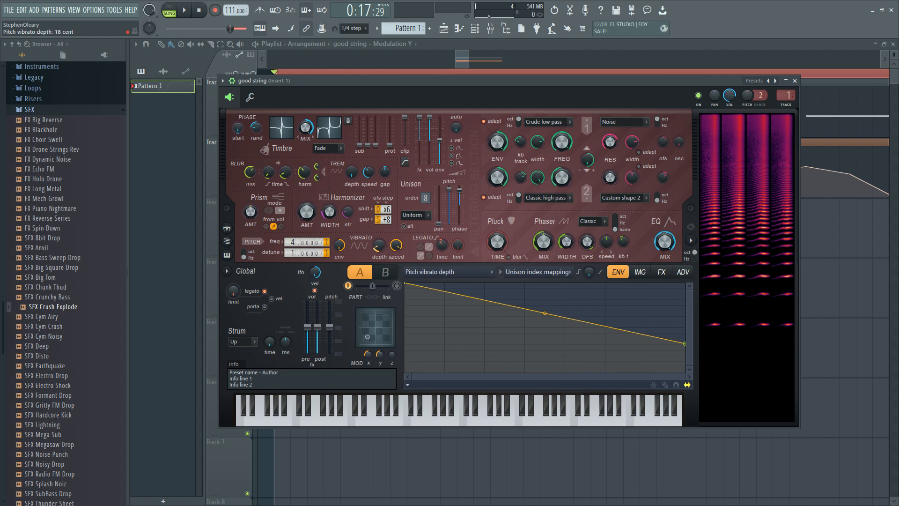
drag(378, 245, 379, 250)
Switch the vibrato depth articulator view back to its Modulation Y mapping curve
right_click(376, 245)
click(445, 269)
click(489, 272)
click(476, 157)
click(529, 272)
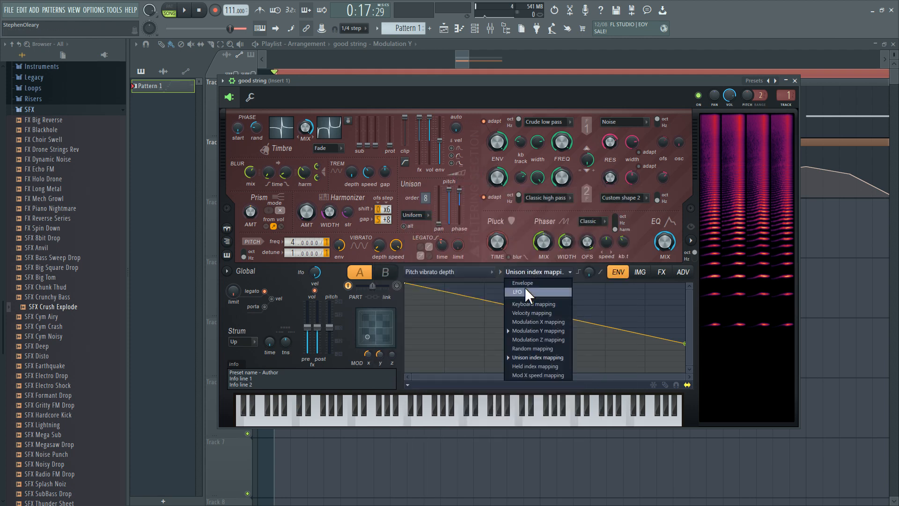
click(525, 331)
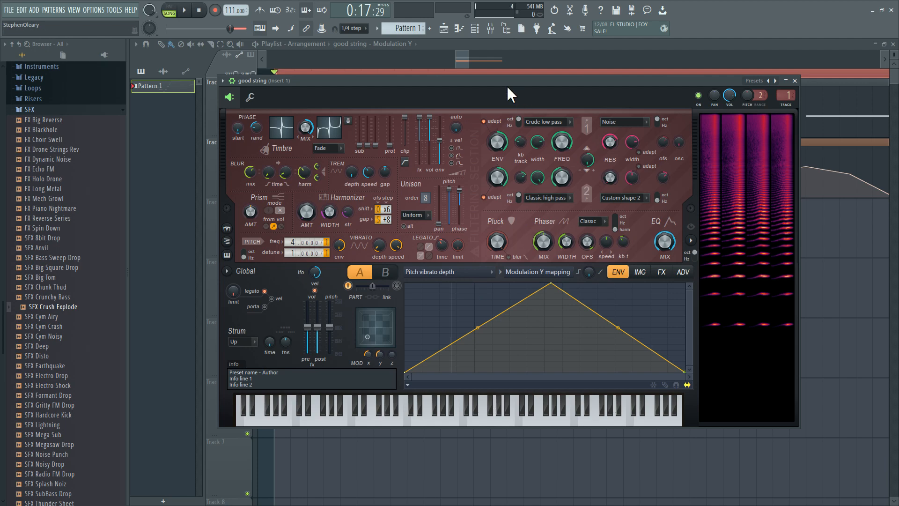
Display Harmor's Volume Modulation Y curve, then open the good string pattern in the piano roll
drag(507, 86, 547, 251)
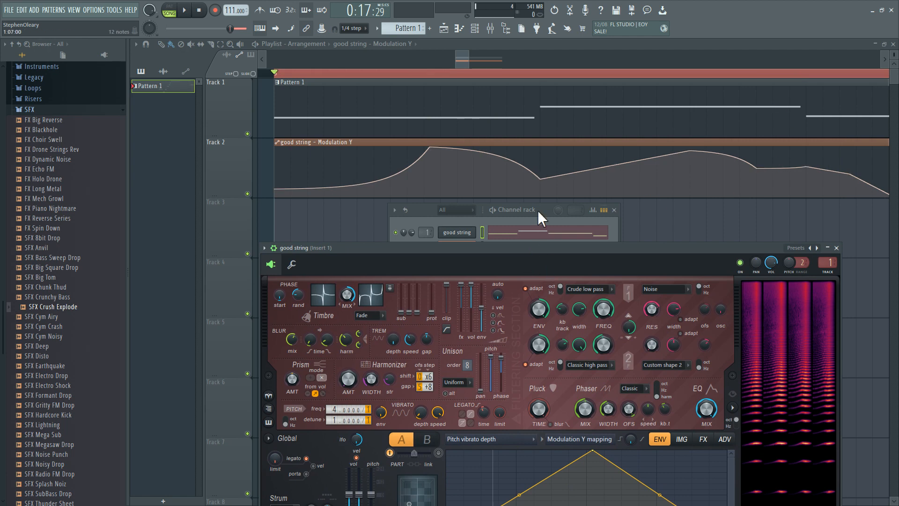
drag(537, 246, 520, 97)
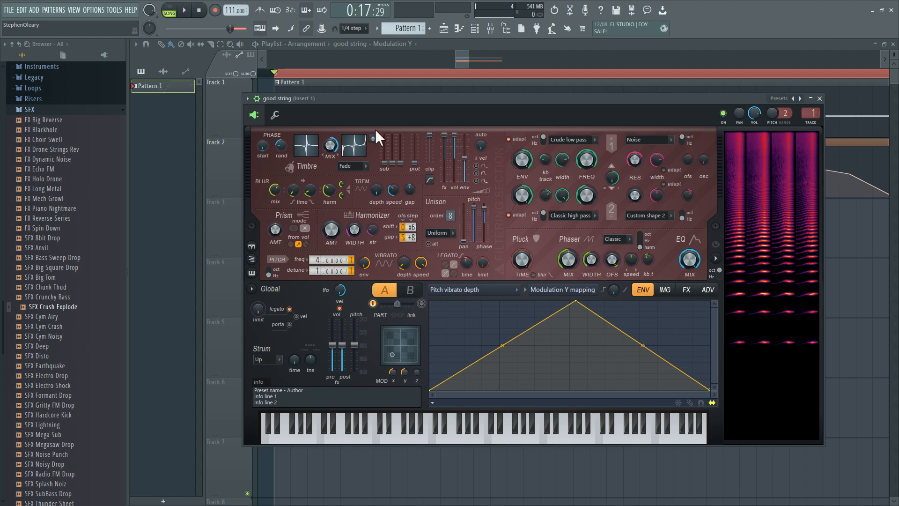
mouse_move(373, 98)
mouse_down()
mouse_move(420, 343)
mouse_move(412, 132)
mouse_move(391, 98)
mouse_up()
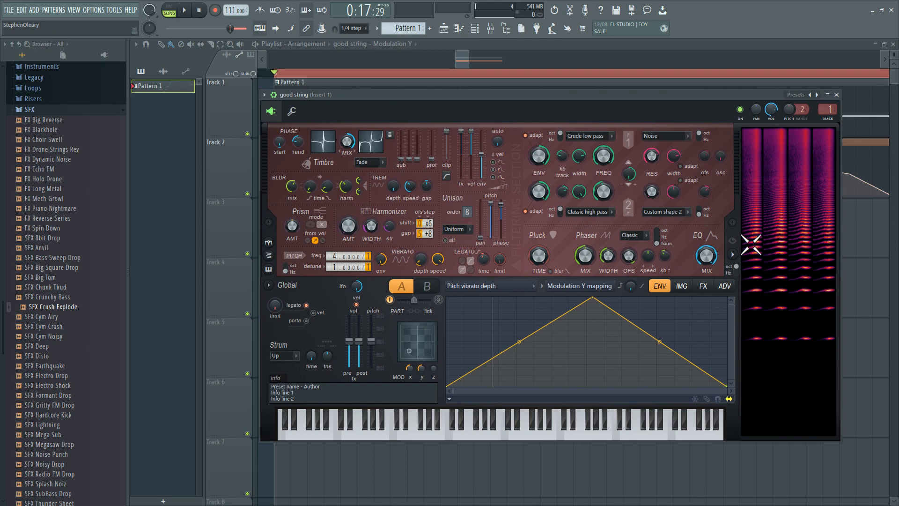
click(510, 286)
click(491, 213)
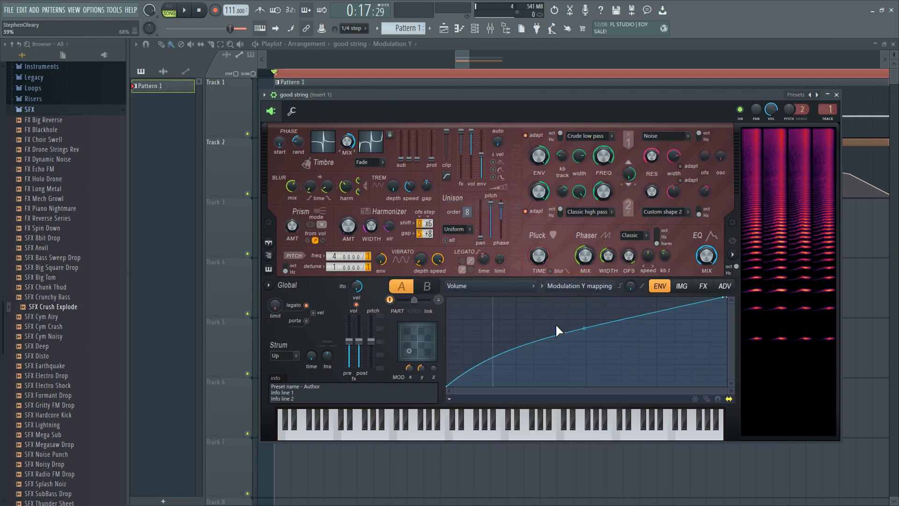
drag(560, 98, 601, 279)
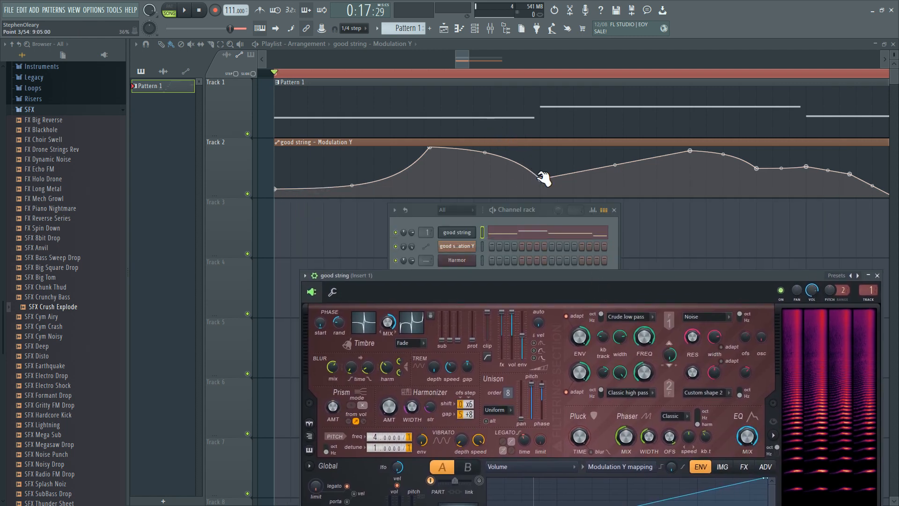
click(523, 239)
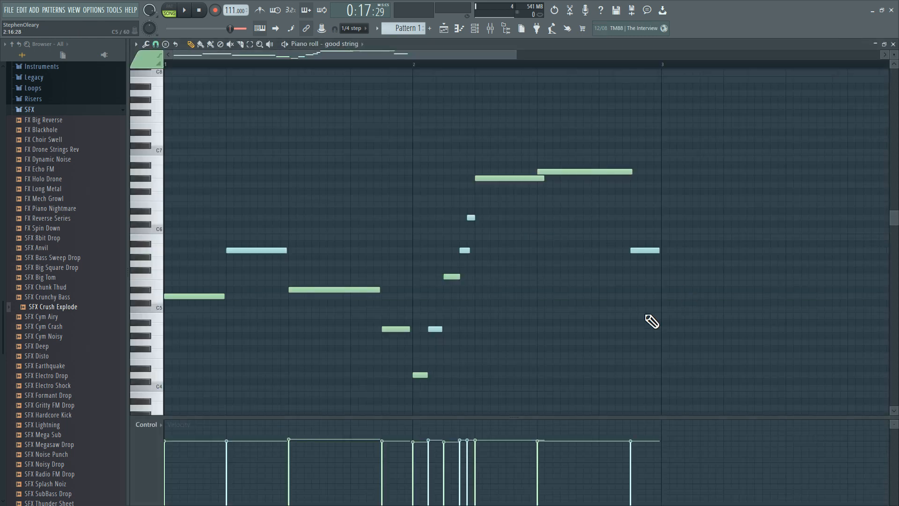
Select the four short cyan notes in the piano roll
drag(461, 212, 473, 255)
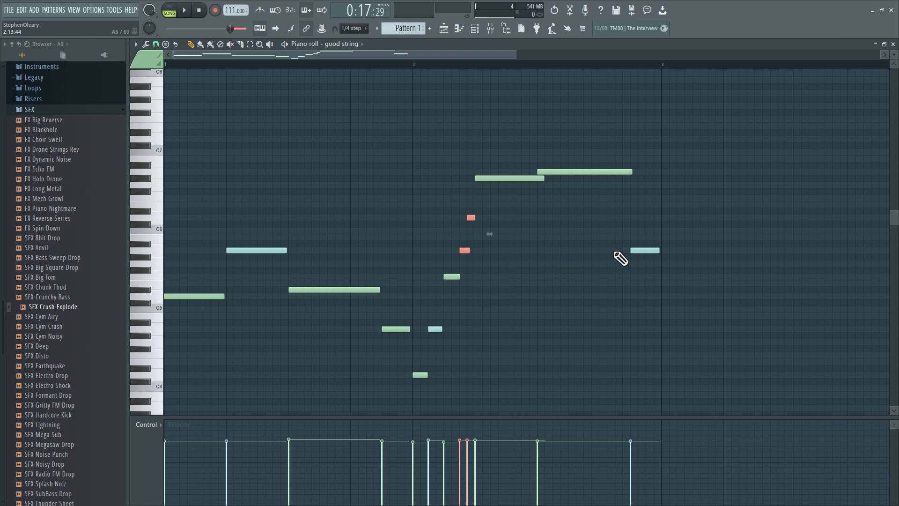
drag(627, 244, 646, 255)
drag(428, 324, 438, 334)
drag(286, 242, 296, 267)
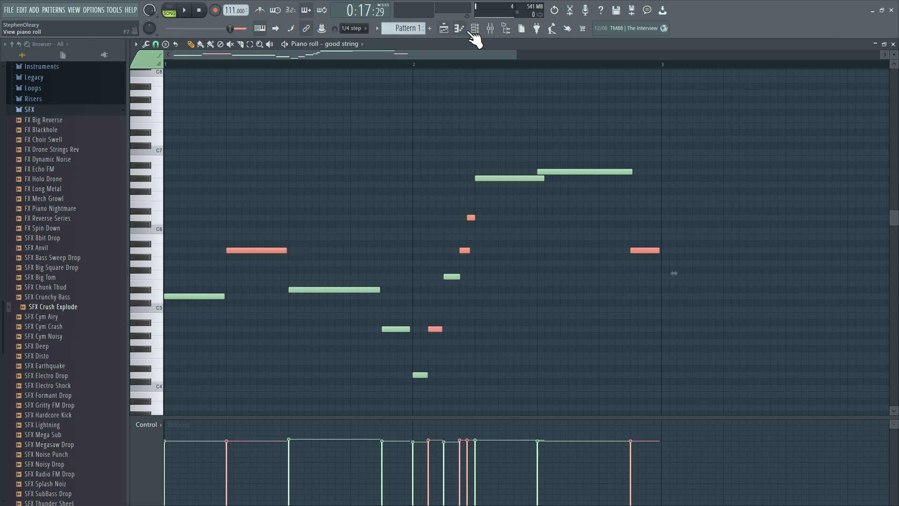
Open the good string Harmor from the channel rack and rearrange the Harmor and rack windows
click(479, 29)
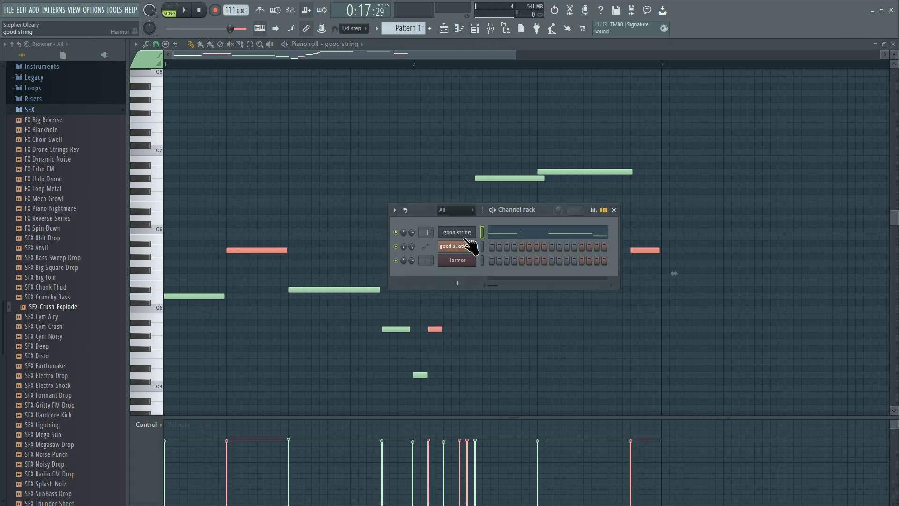
click(462, 232)
drag(466, 275, 488, 315)
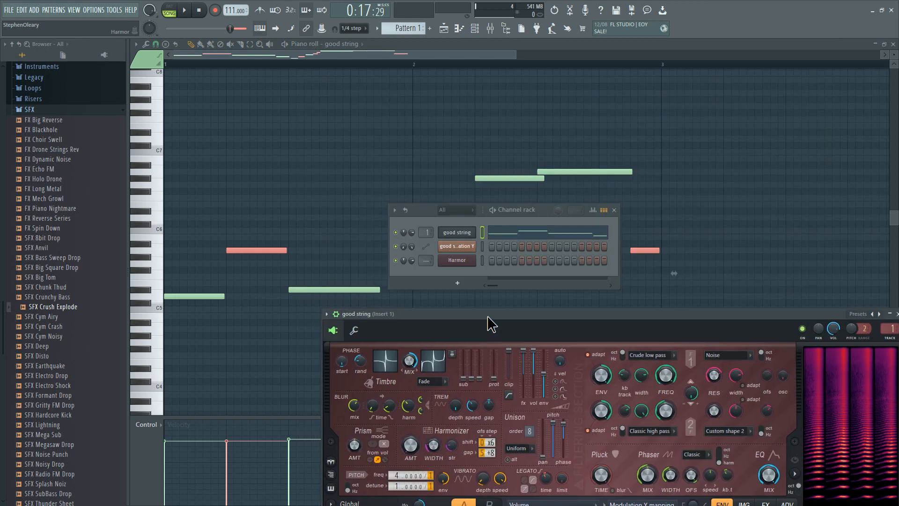
drag(540, 210, 557, 171)
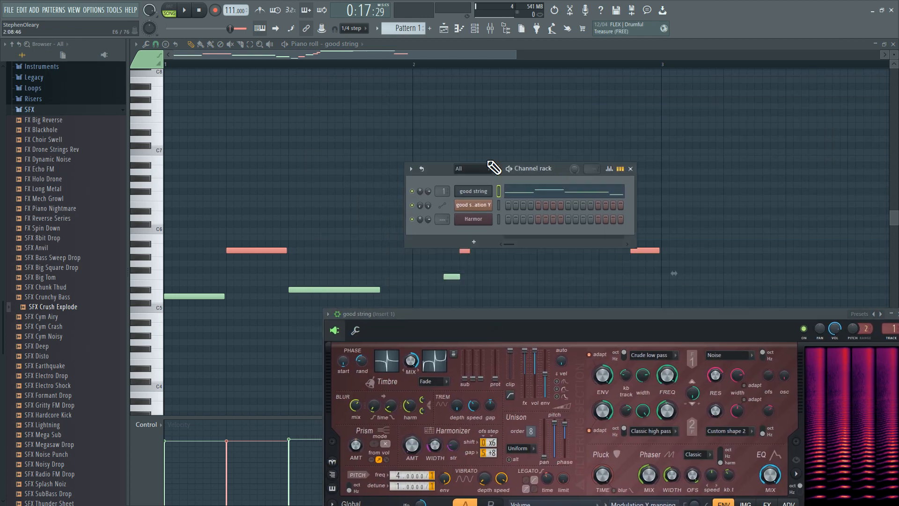
Deselect the notes, check the note group list, and reopen good string Harmor at screen centre
click(321, 182)
click(145, 59)
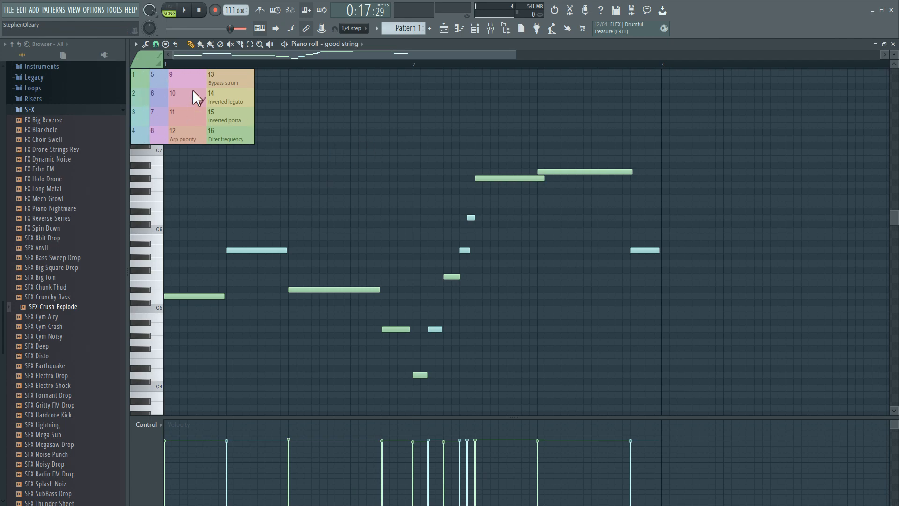
click(476, 29)
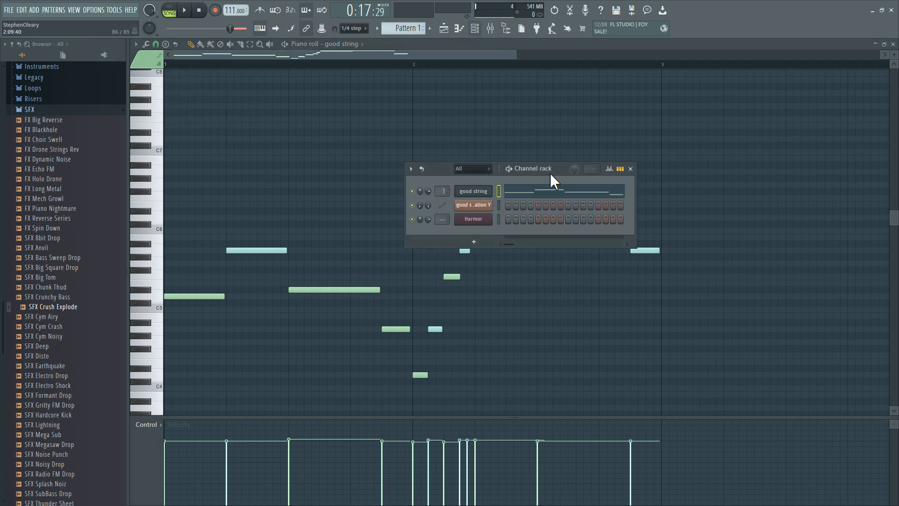
click(480, 191)
drag(485, 313, 381, 103)
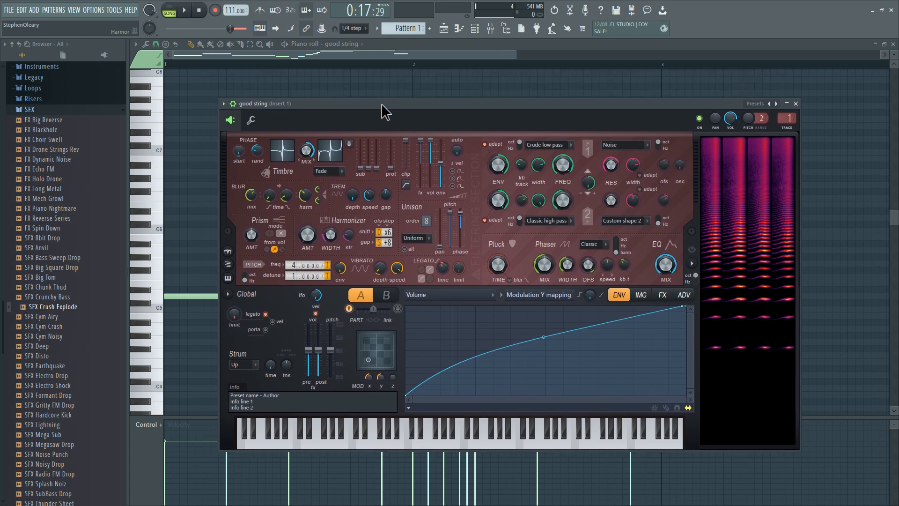
Choose Envelope in the articulator mapping list to show the Volume attack-sustain-release envelope
drag(381, 104, 408, 93)
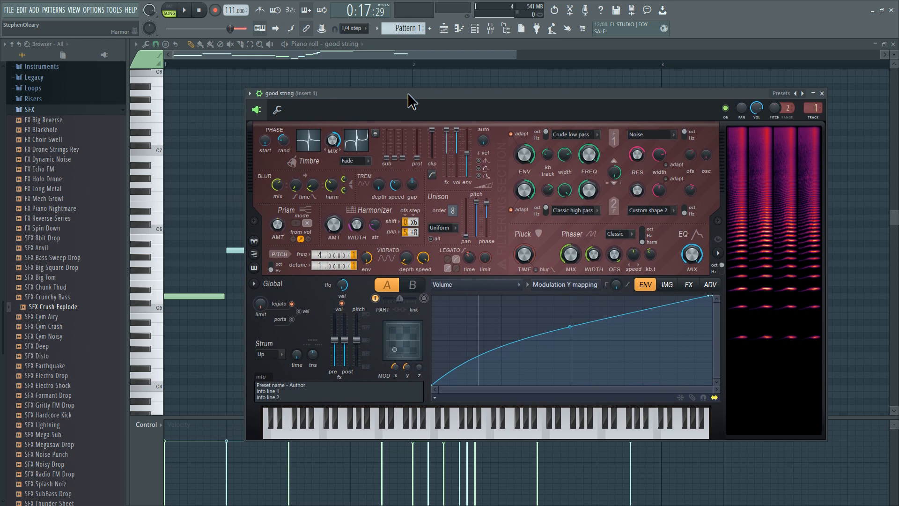
click(565, 284)
click(581, 323)
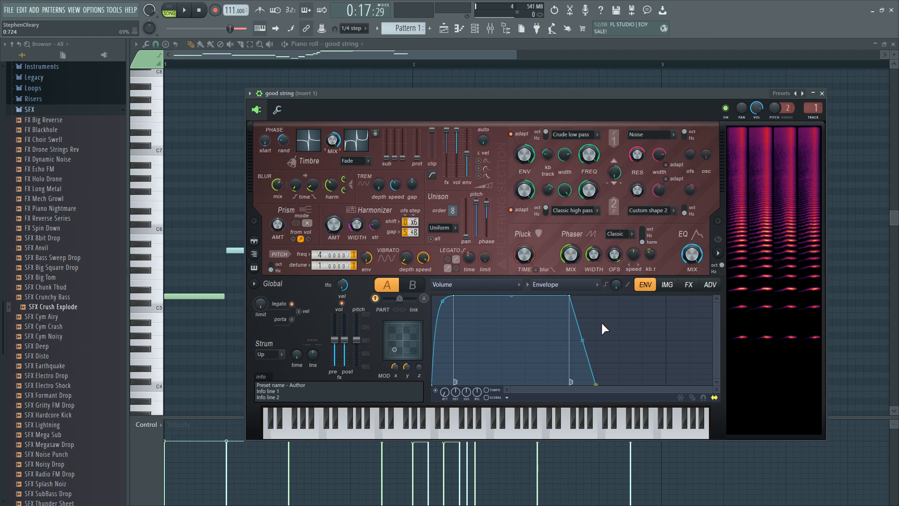
Open the instrument's mixer insert and mute mixer inserts 2, 3 and 4
double_click(815, 108)
drag(547, 279, 594, 191)
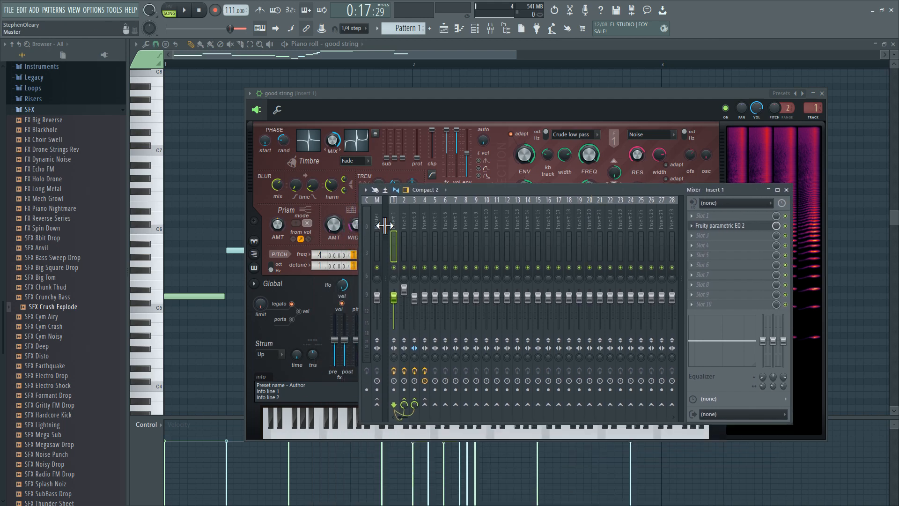
drag(508, 91, 503, 89)
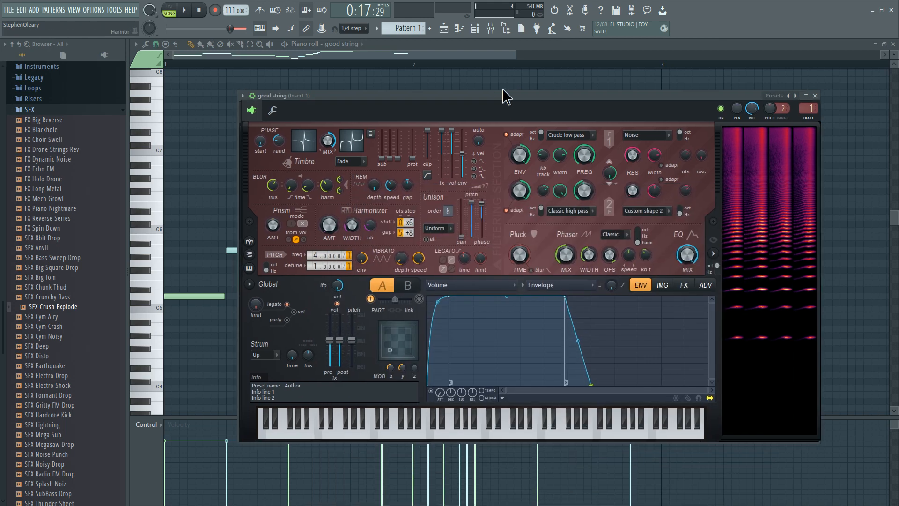
double_click(808, 109)
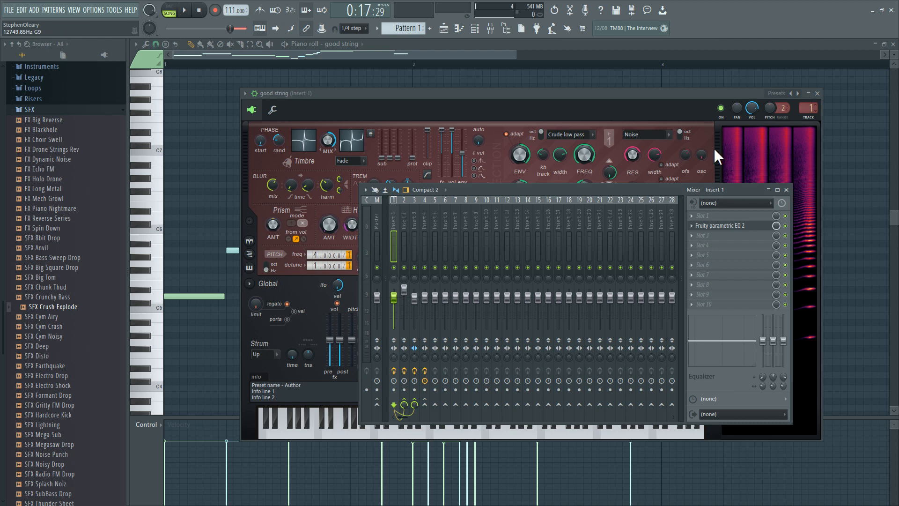
click(412, 223)
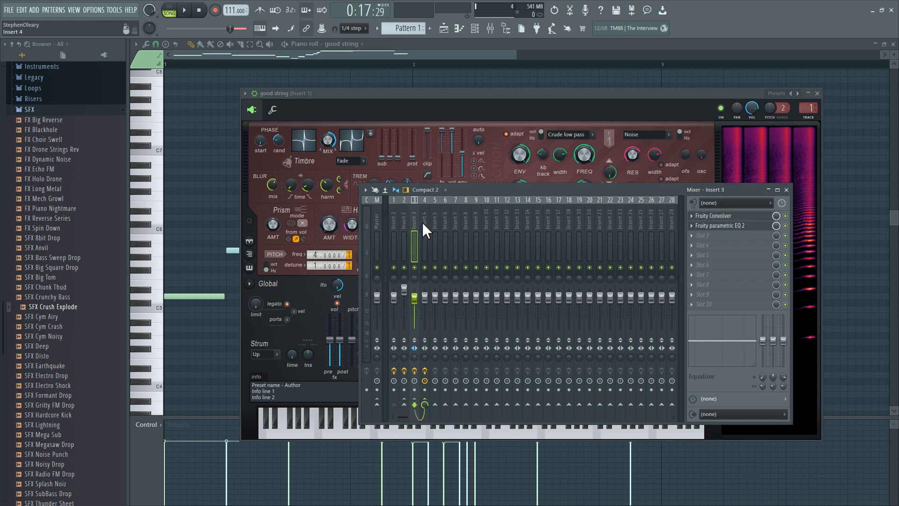
click(422, 223)
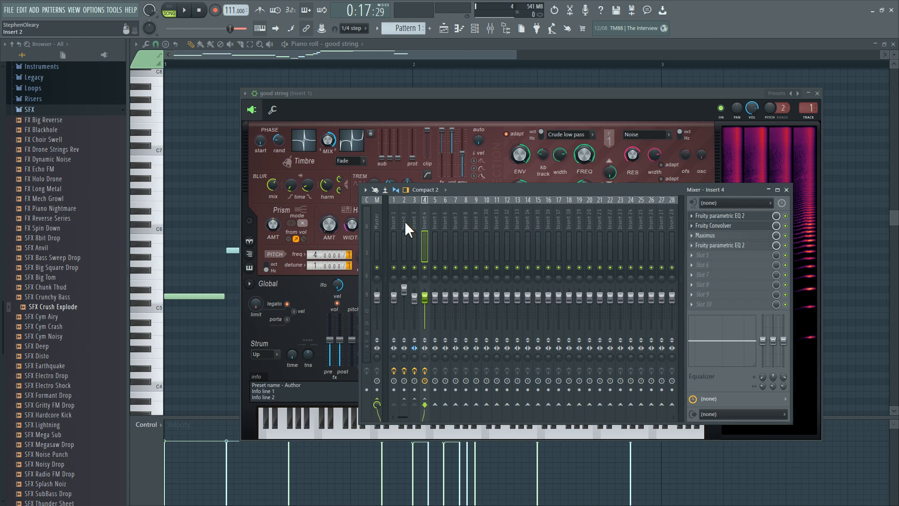
drag(405, 267, 425, 268)
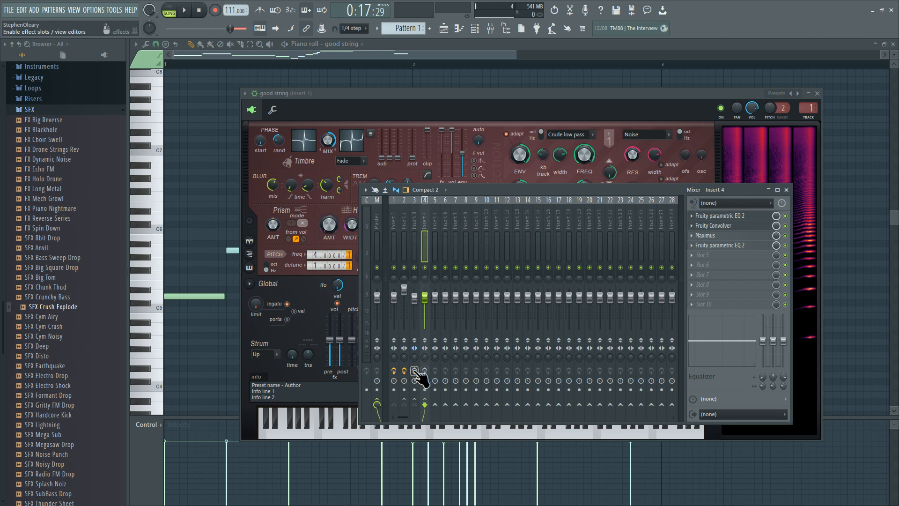
Play the patch, turn the main volume down to 29%, stop, select Insert 1, and refocus Harmor
key(space)
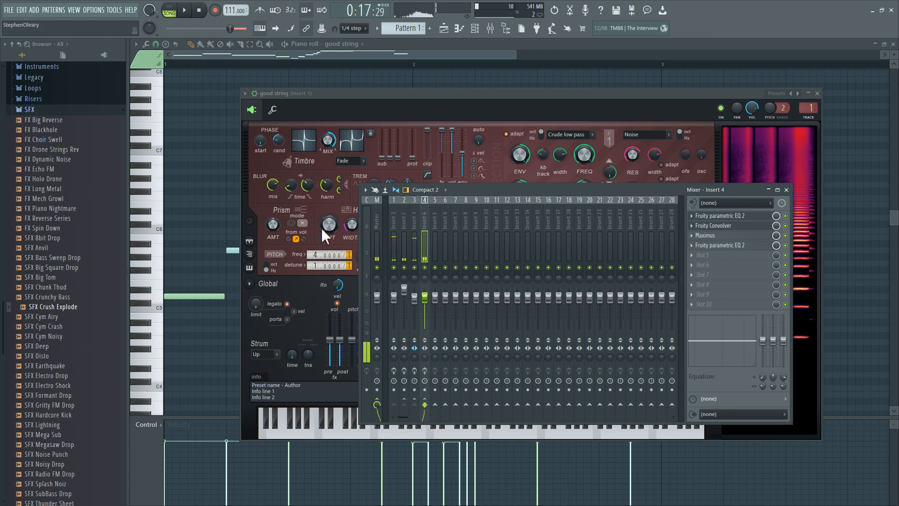
key(space)
key(space)
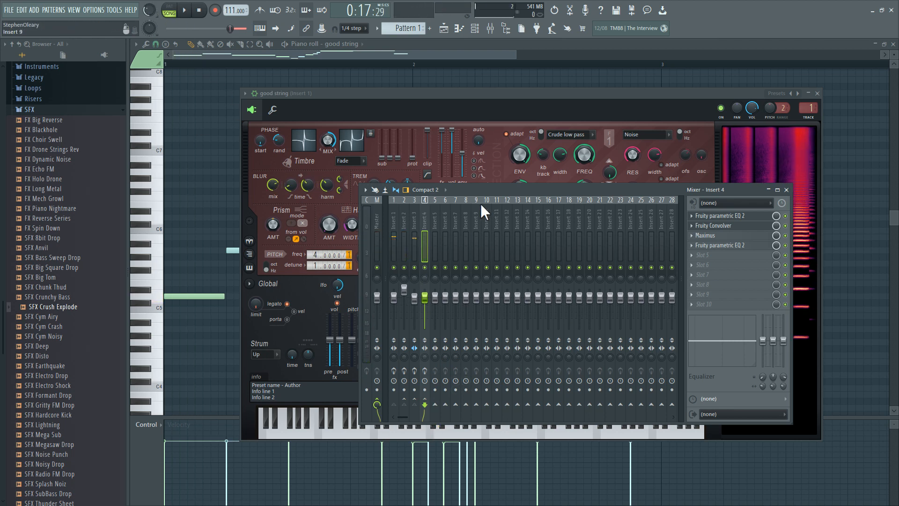
drag(149, 9, 149, 29)
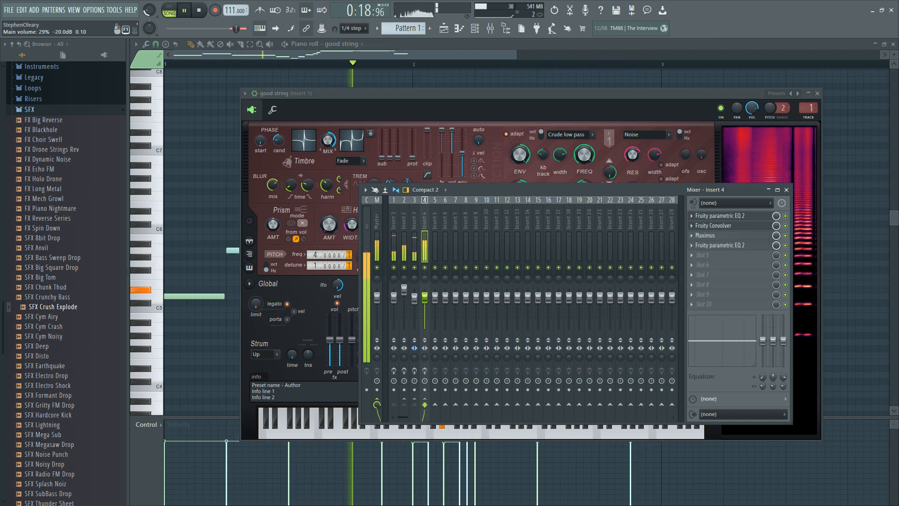
key(space)
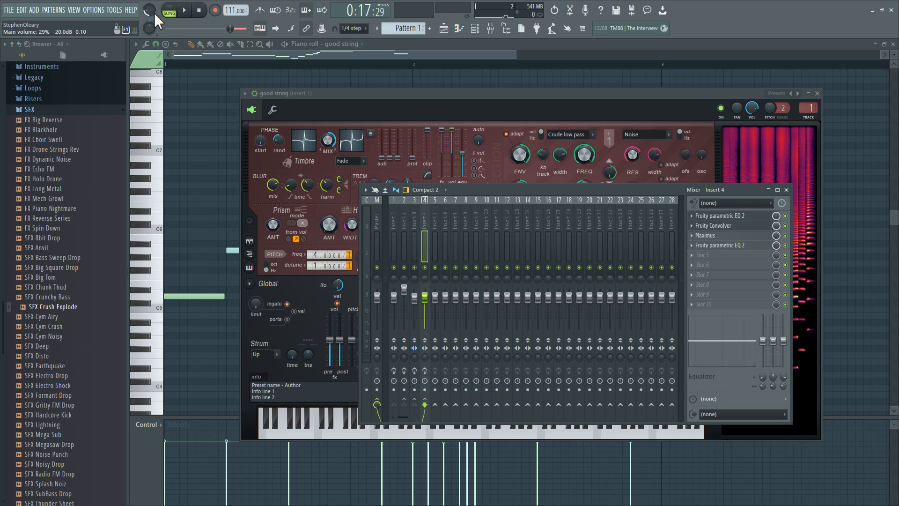
click(393, 232)
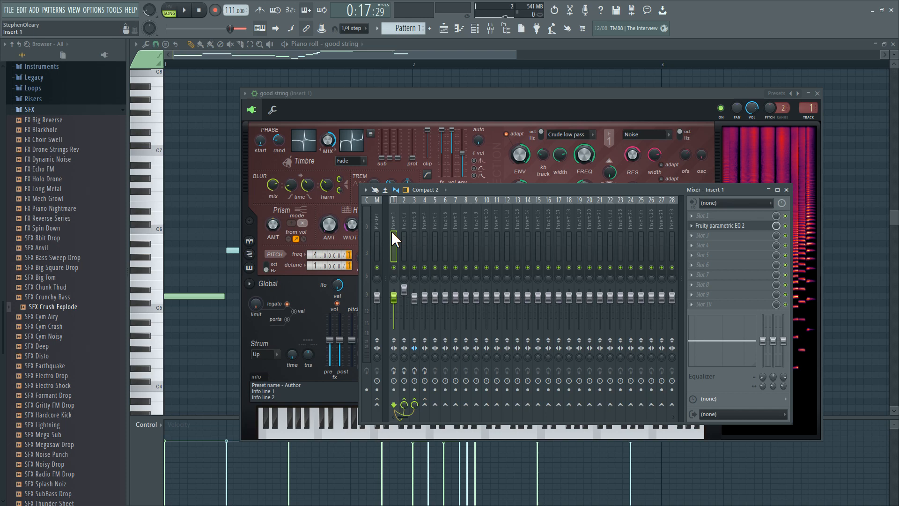
click(422, 99)
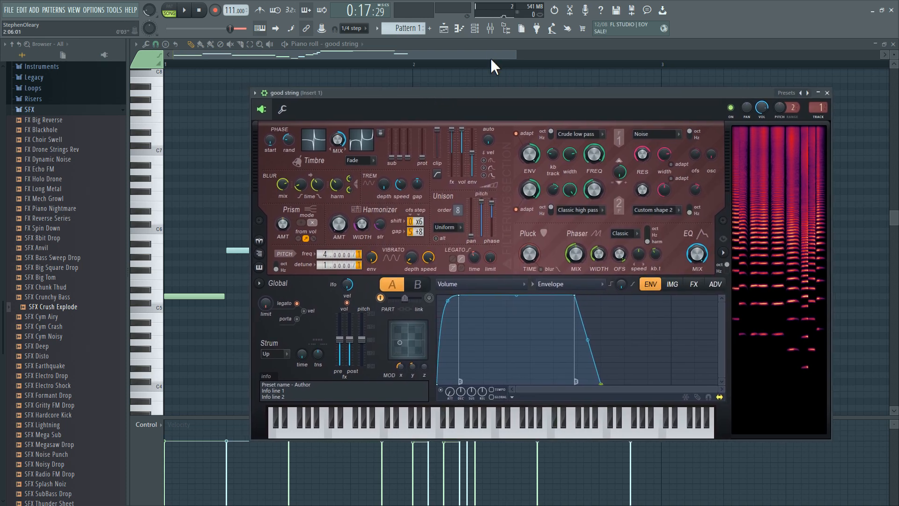
Open the mixer, then hide both the Harmor and mixer windows to reveal the piano roll
click(490, 29)
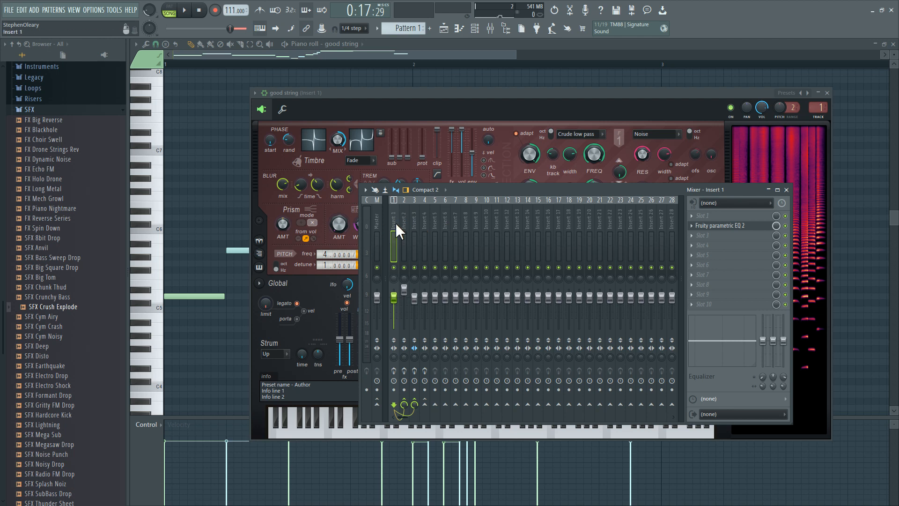
click(226, 194)
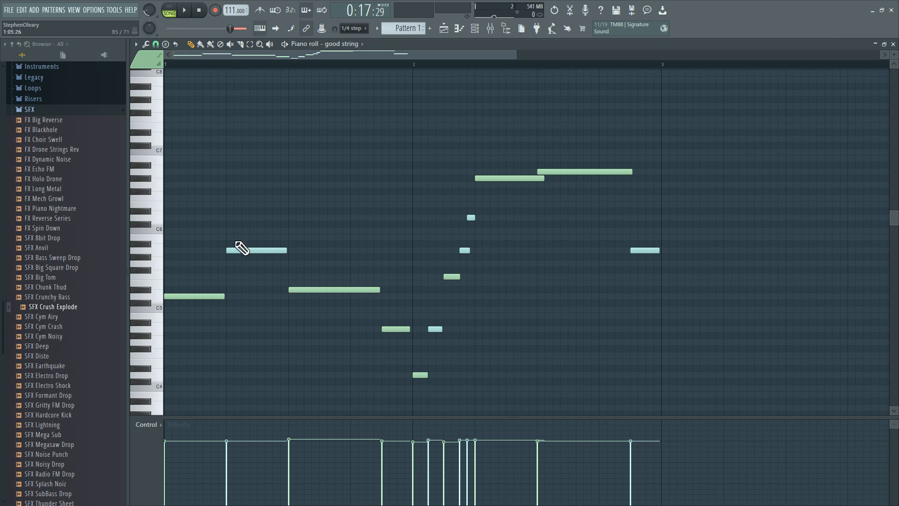
Move the blue note down and undo it, then open good string Harmor from the channel rack
mouse_move(238, 250)
mouse_down()
mouse_move(243, 301)
mouse_move(237, 252)
mouse_up()
key(ctrl+z)
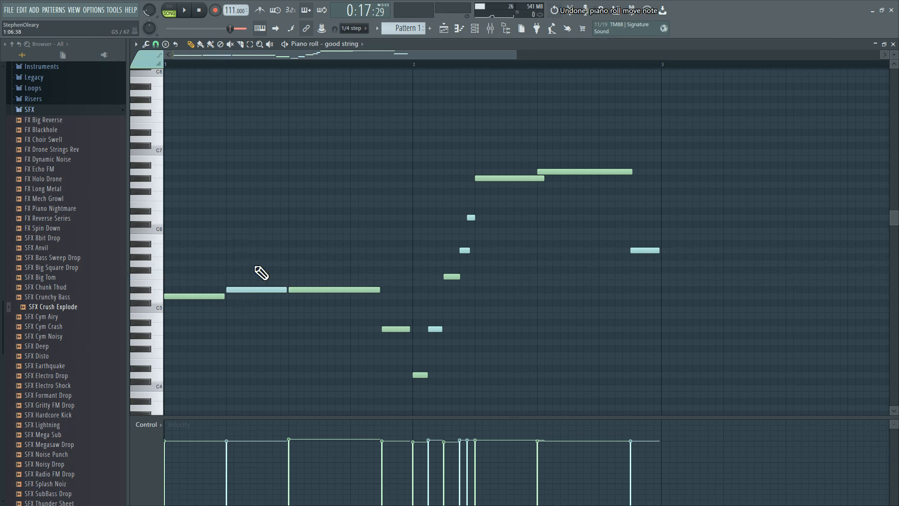
key(ctrl+z)
key(ctrl+alt+z)
key(ctrl+alt+z)
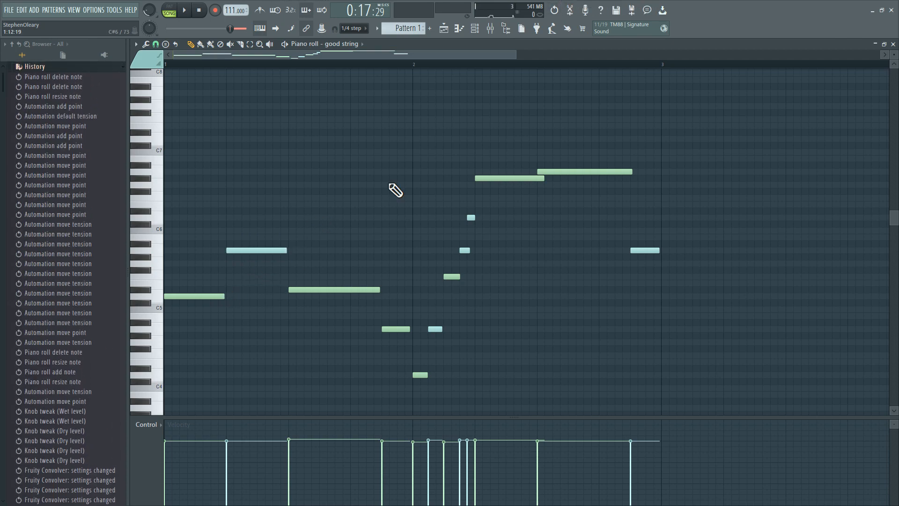
click(479, 33)
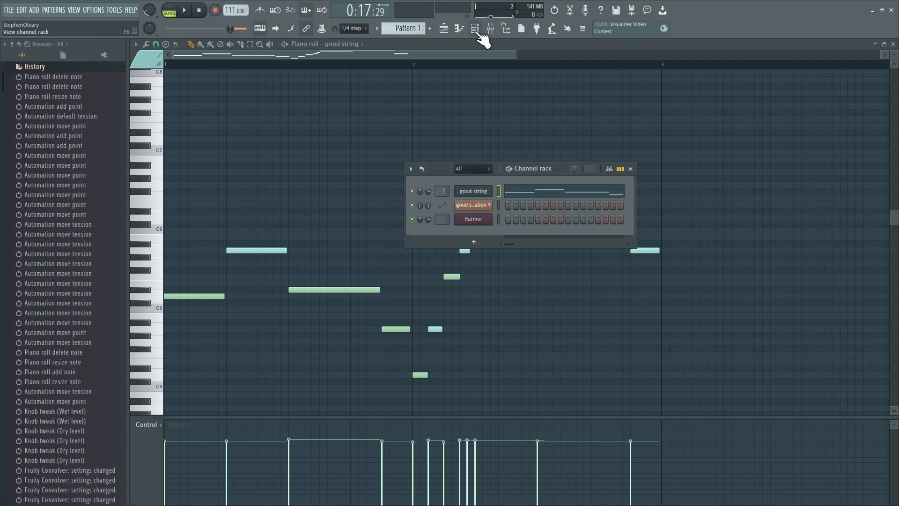
click(474, 191)
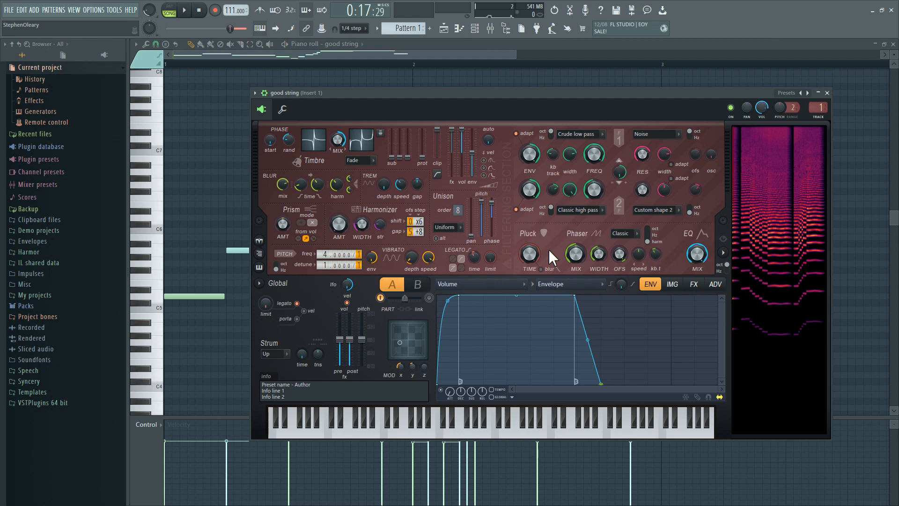
Re-enable effects on mixer inserts 1–4, peek at Fruity parametric EQ 2, and play the song briefly
drag(407, 92, 392, 81)
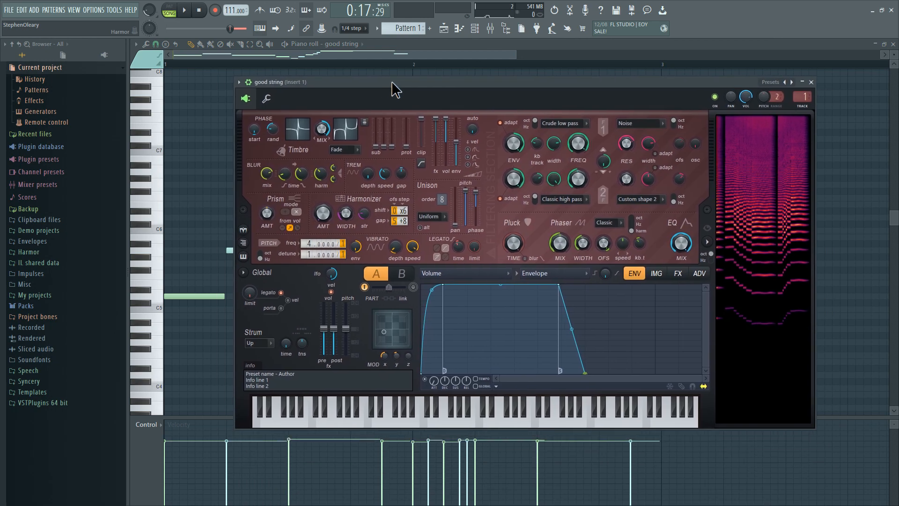
click(491, 29)
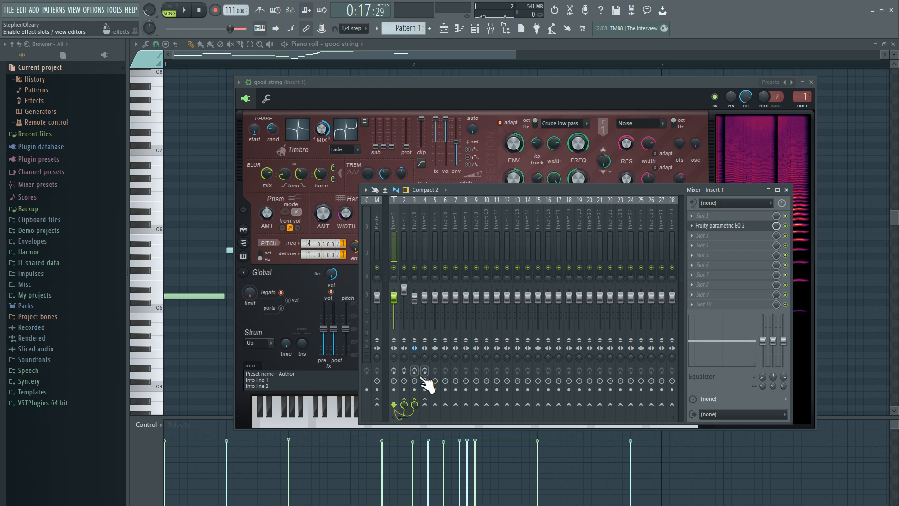
click(404, 370)
click(414, 371)
click(425, 370)
click(394, 371)
click(729, 226)
click(728, 226)
key(space)
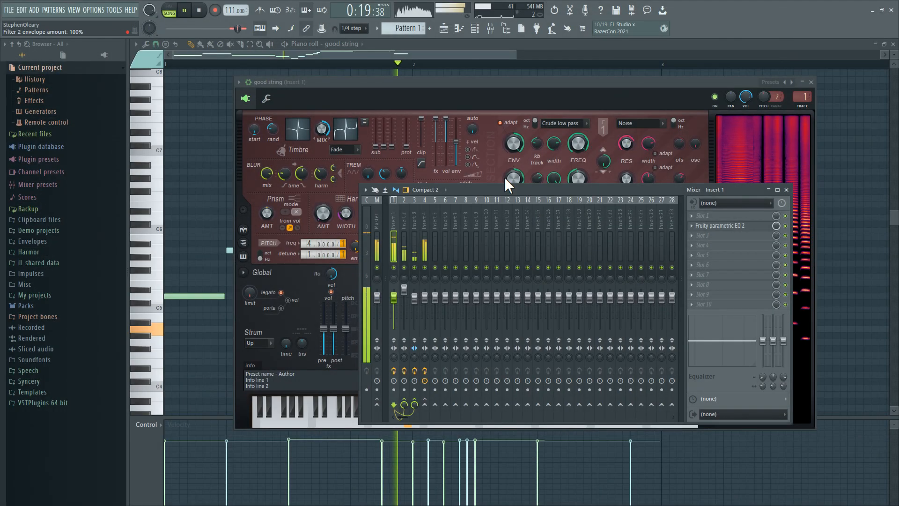
key(space)
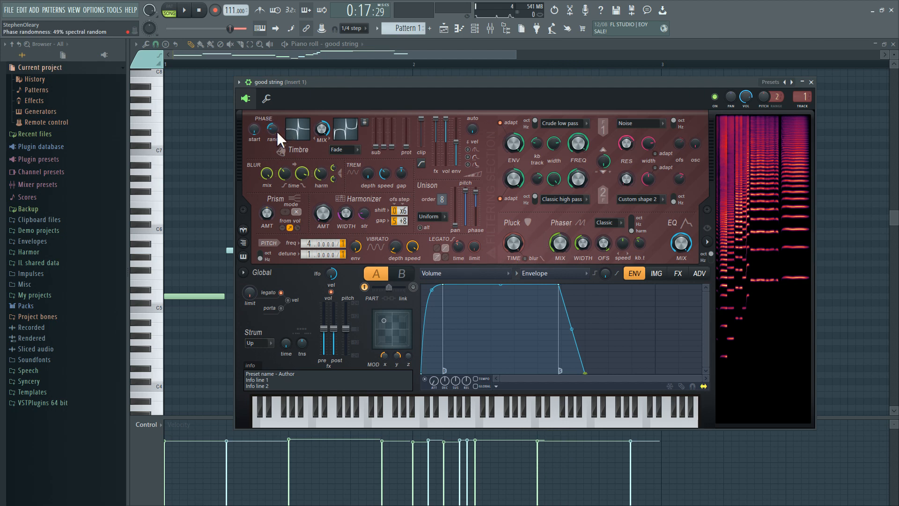
View Harmor's ADV and IMG pages, play briefly, then open the other Harmor channel's window
click(699, 274)
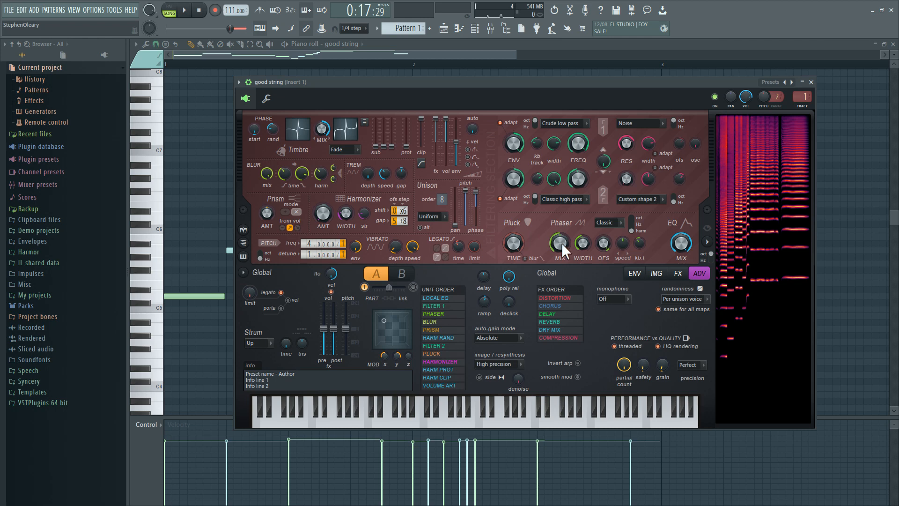
click(656, 273)
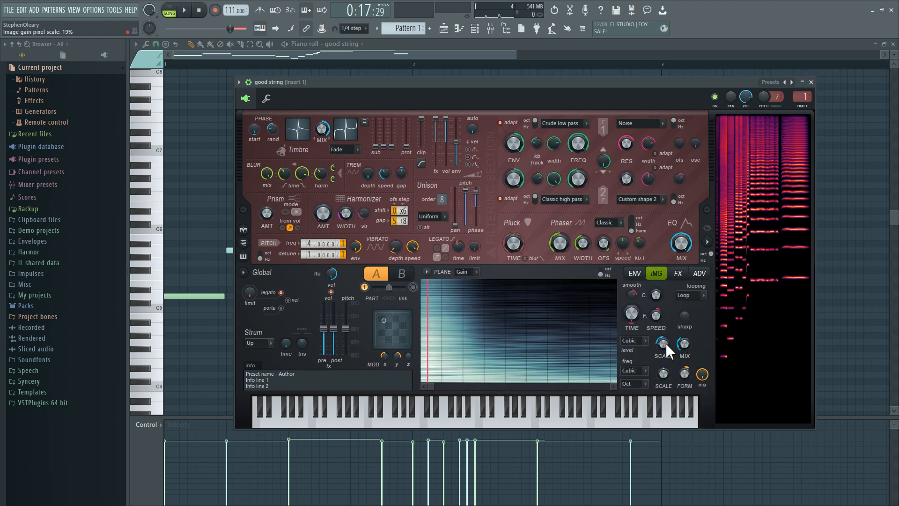
key(space)
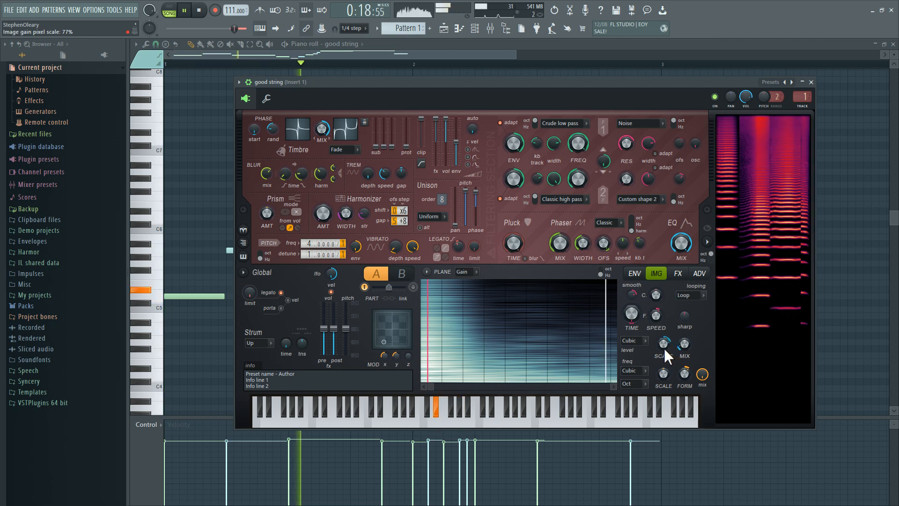
key(space)
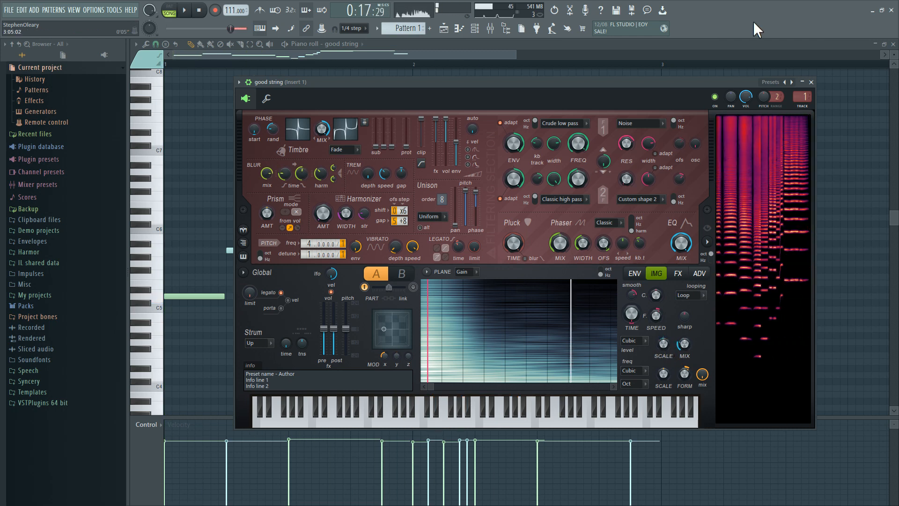
click(476, 30)
click(479, 224)
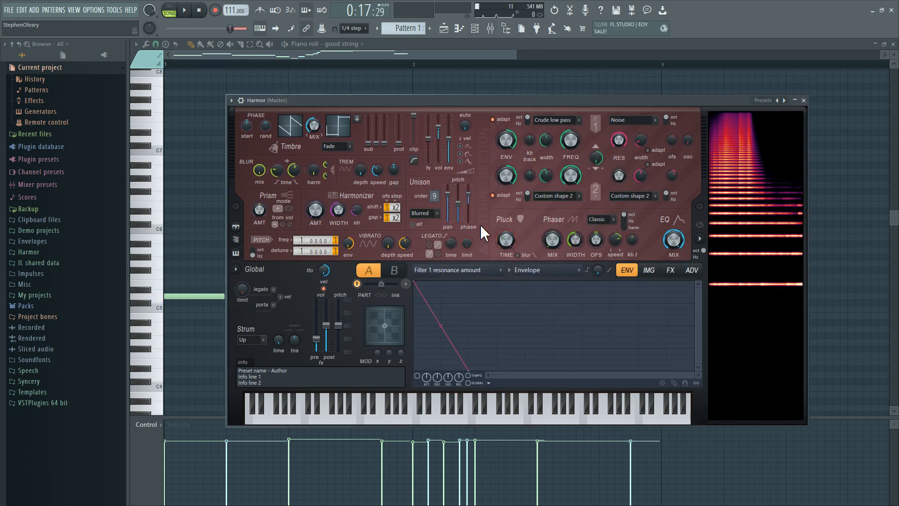
Load the Default preset, then drag SFX Crush Explode from Packs > SFX onto the IMG section
right_click(777, 100)
click(797, 231)
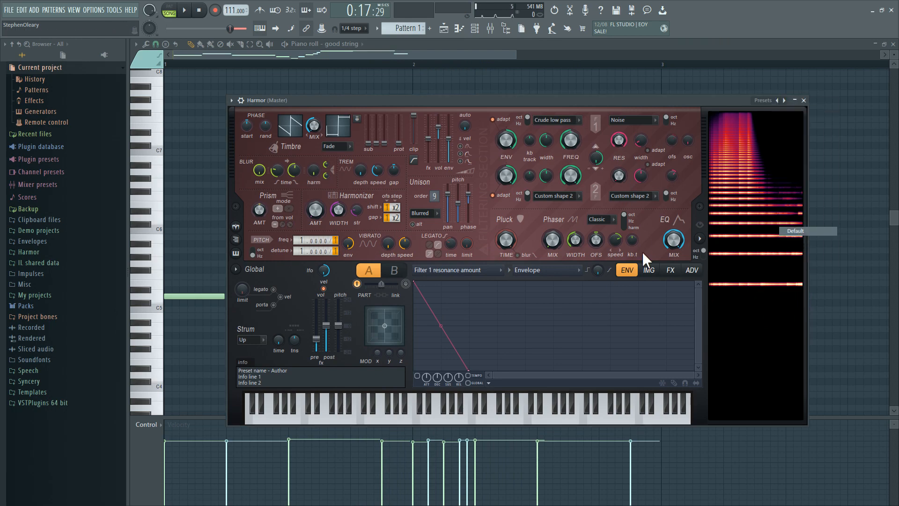
click(34, 306)
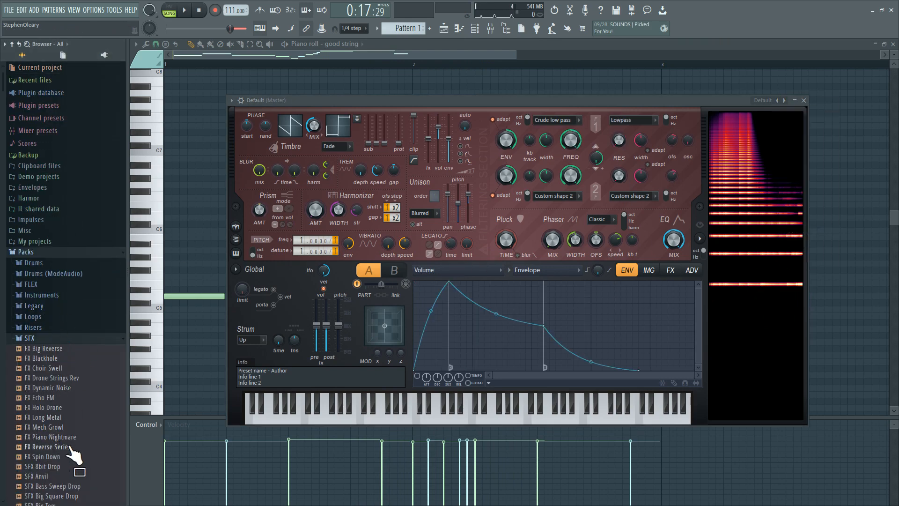
scroll(72, 452, down, 4)
click(74, 359)
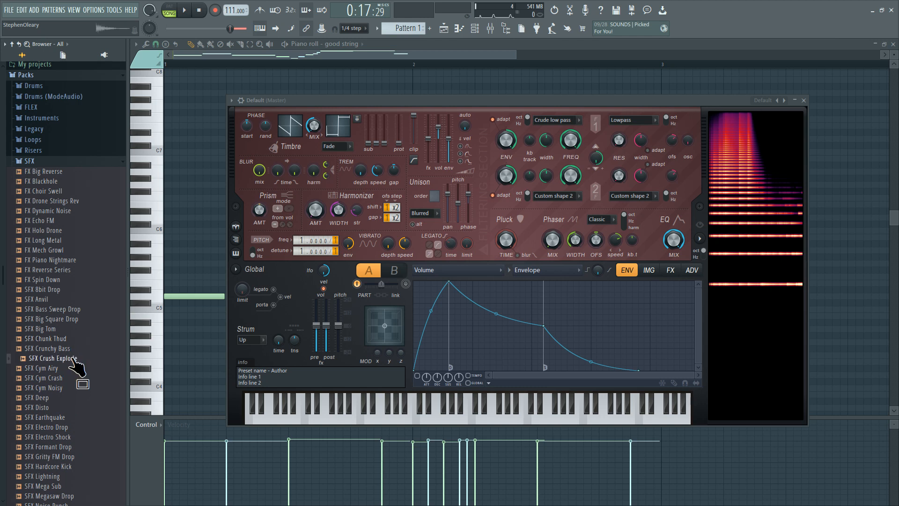
click(649, 270)
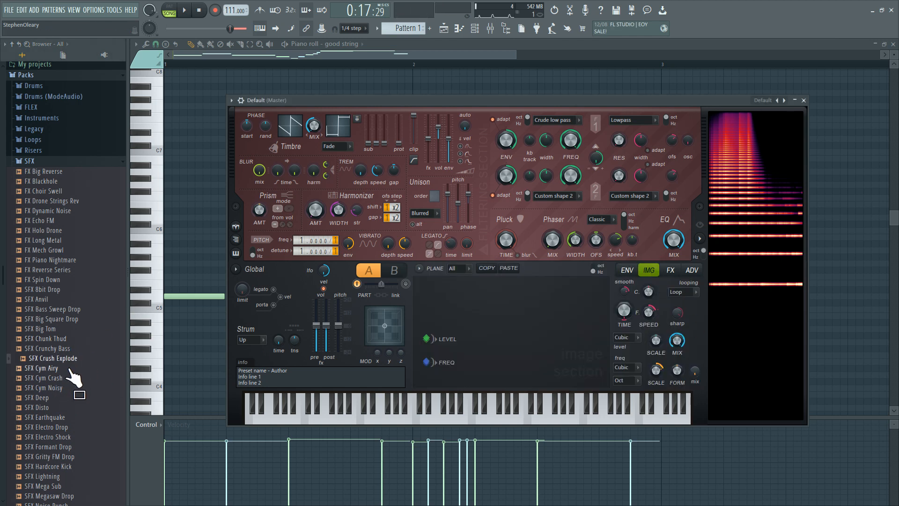
drag(74, 374, 569, 353)
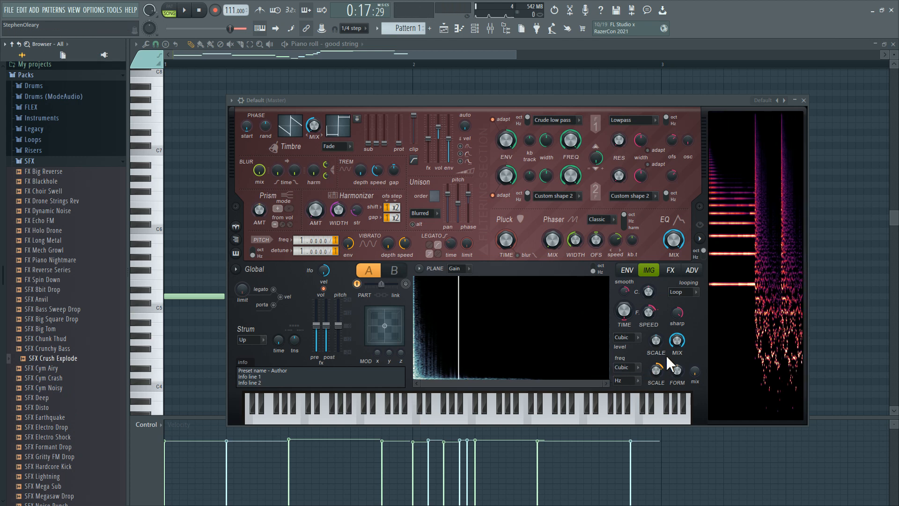
Lower the image gain mix to about 0%, set the image time offset near 18%, and audition C5
key(z)
drag(675, 340, 675, 412)
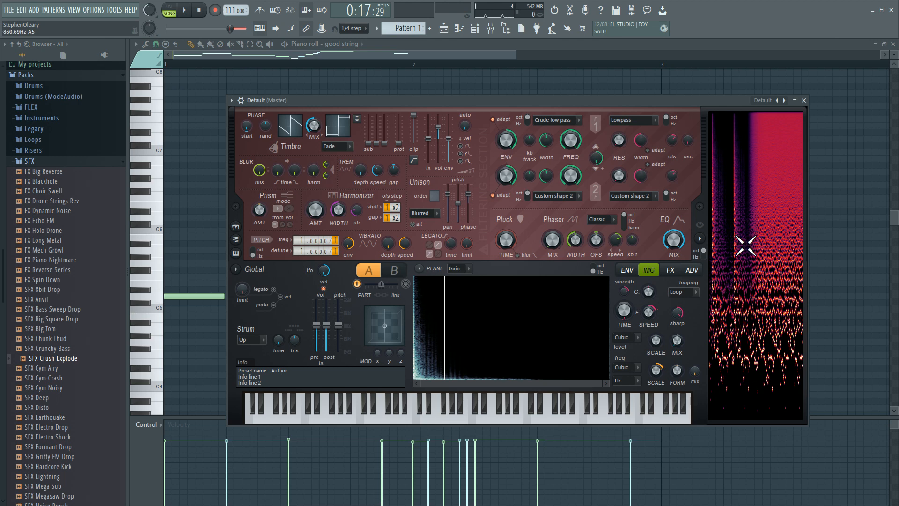
drag(605, 384, 438, 384)
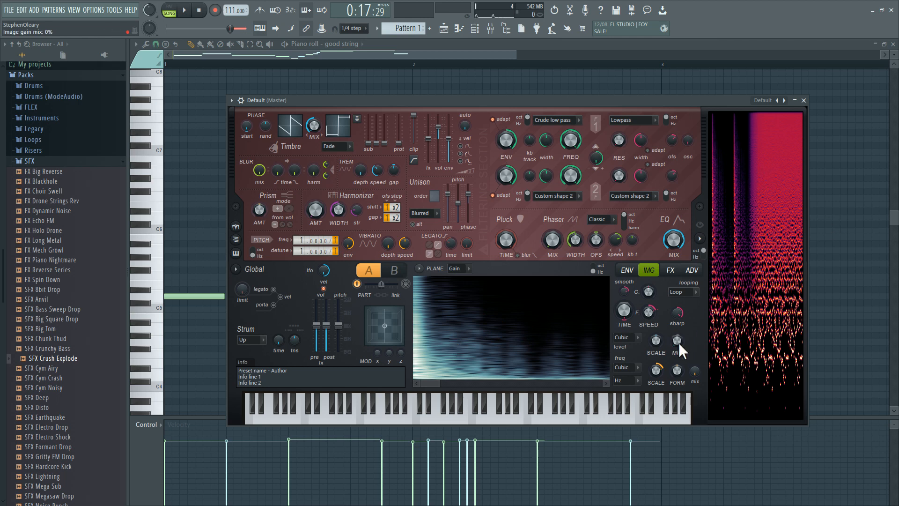
key(q)
key(q)
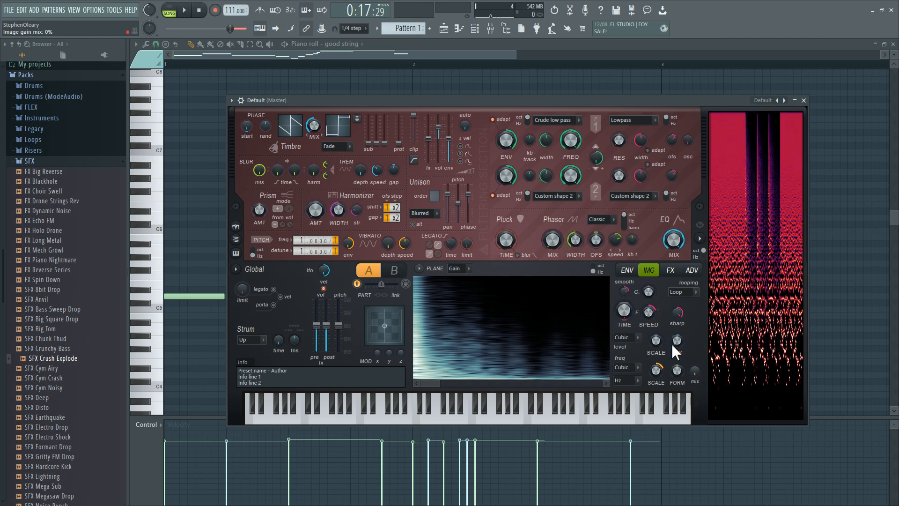
key(q)
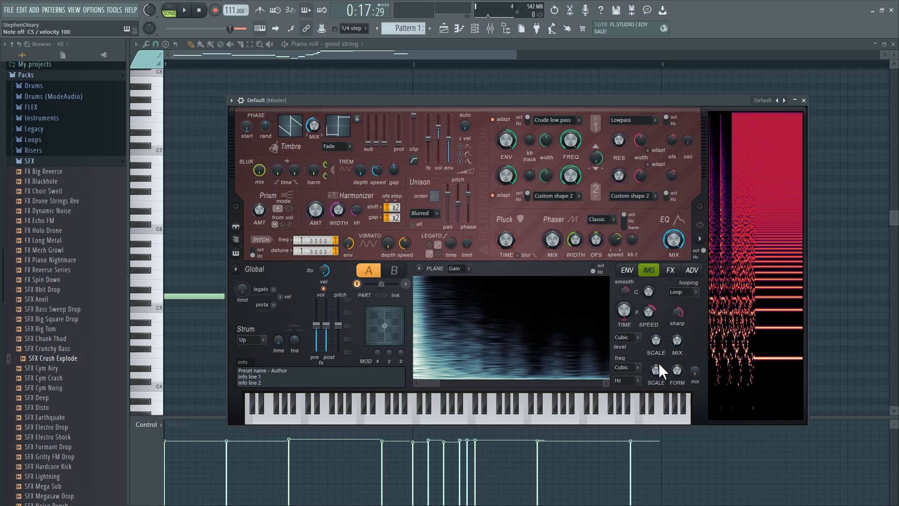
key(q)
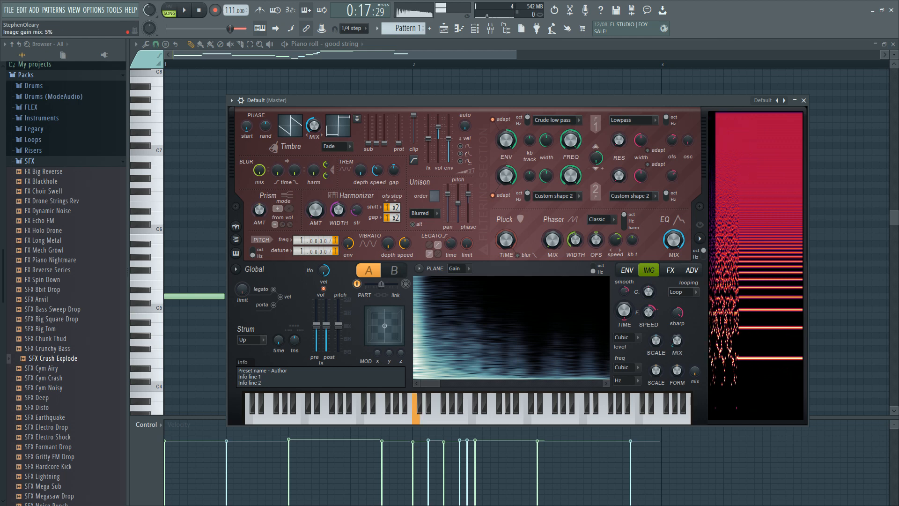
key(q)
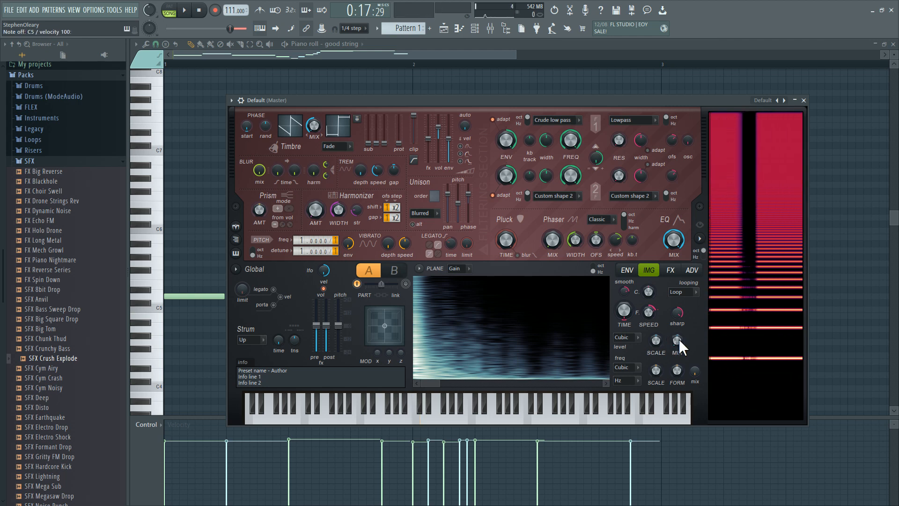
drag(626, 313, 627, 295)
key(q)
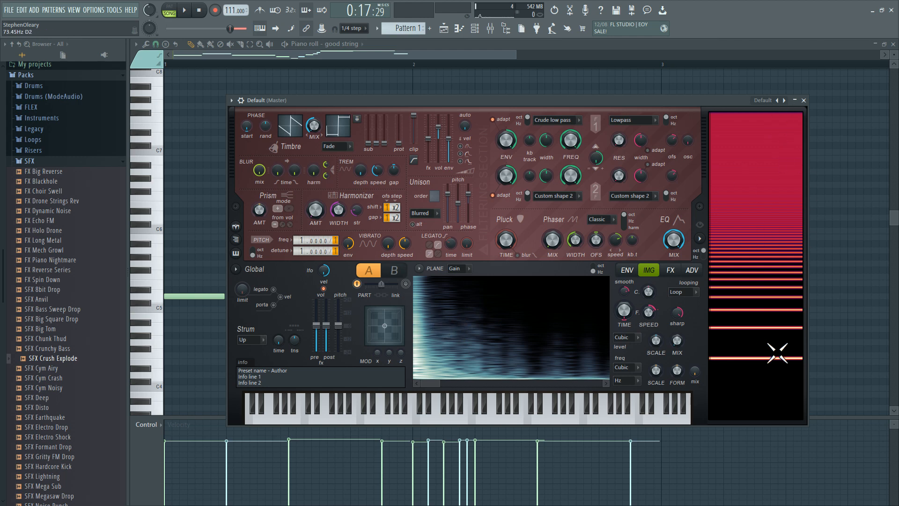
Sweep the Prism amount and switch the Prism mode to multiply, then back to additive
drag(262, 209, 260, 185)
click(290, 209)
click(278, 208)
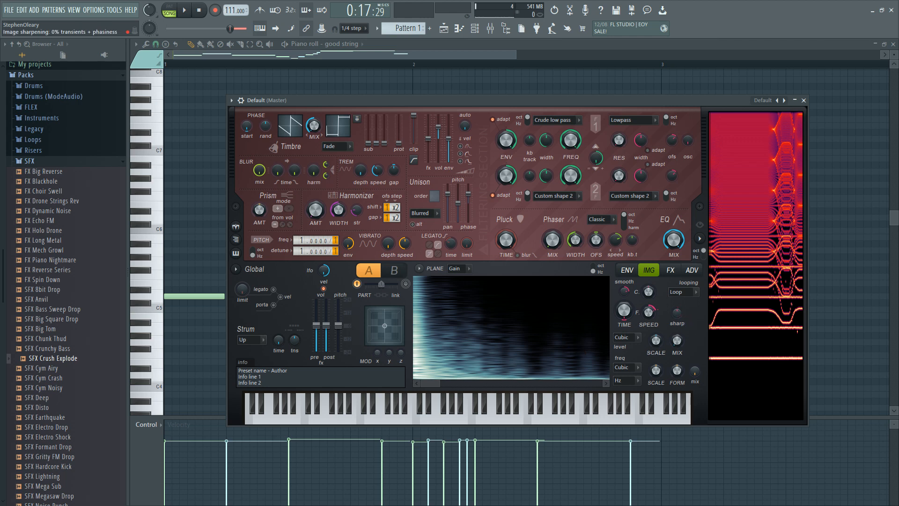
Turn the image level mix to full, recentre level scale after testing, trim time offset, and close Default Harmor
drag(260, 211, 260, 211)
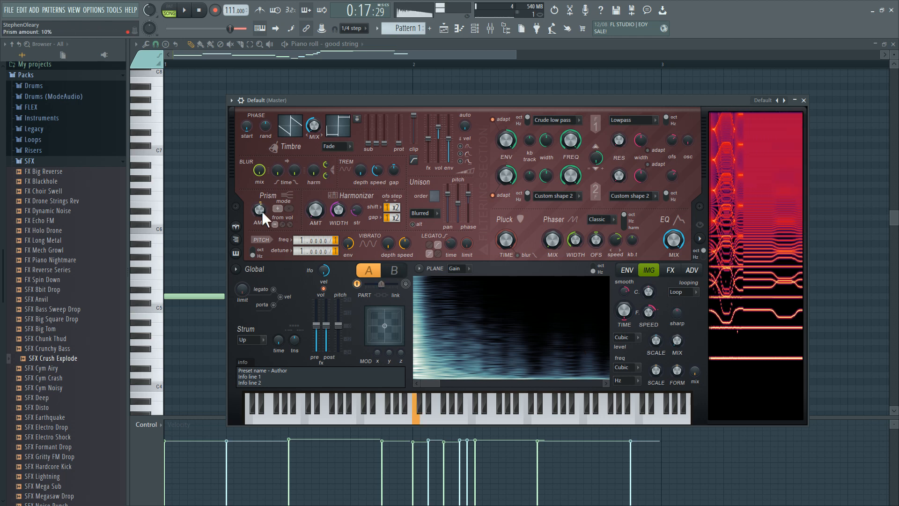
drag(508, 104, 536, 83)
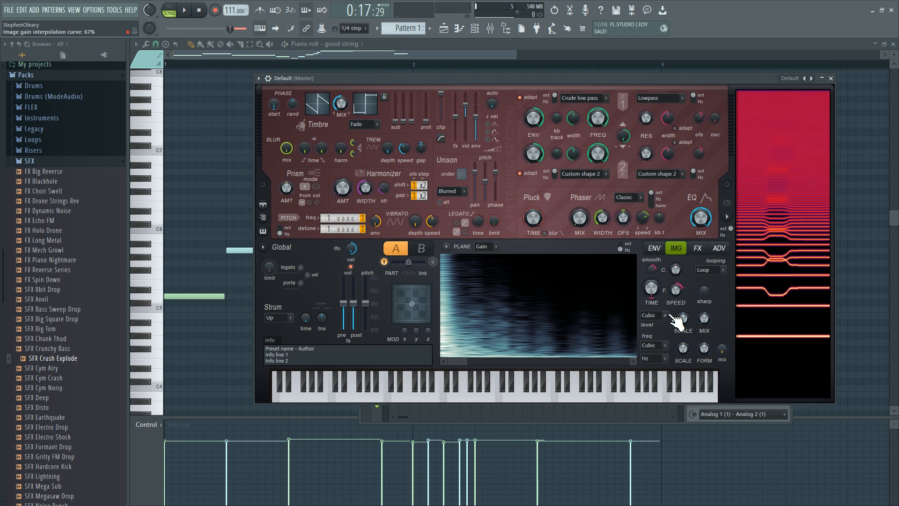
mouse_move(683, 319)
mouse_down()
mouse_move(684, 328)
mouse_move(703, 300)
mouse_move(682, 308)
mouse_move(684, 324)
mouse_up()
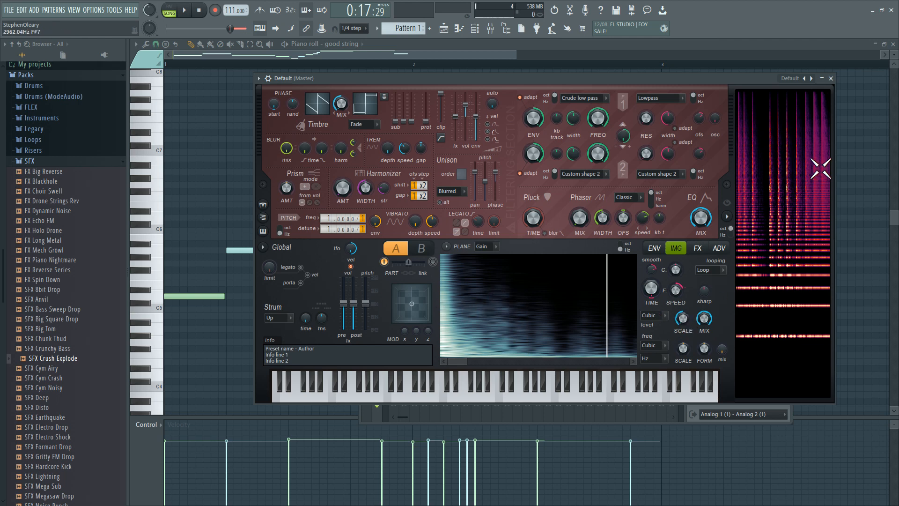
key(z)
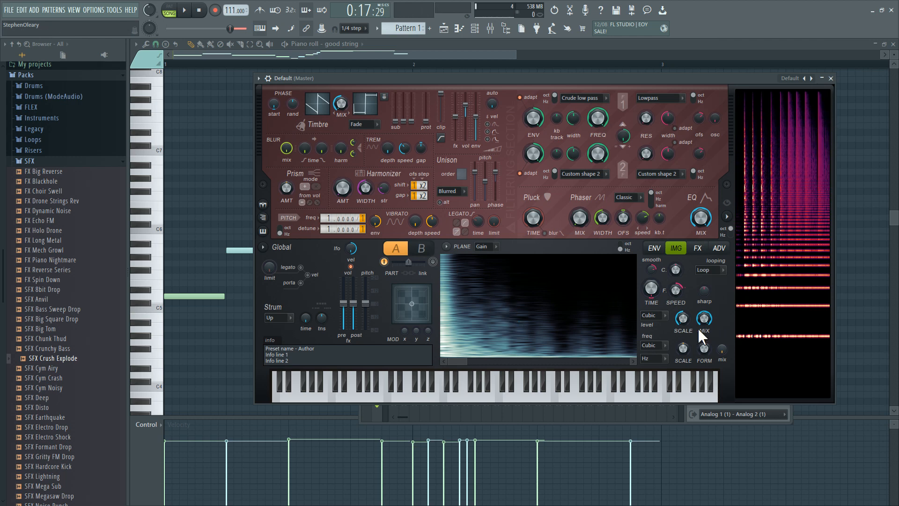
drag(685, 322, 684, 319)
key(z)
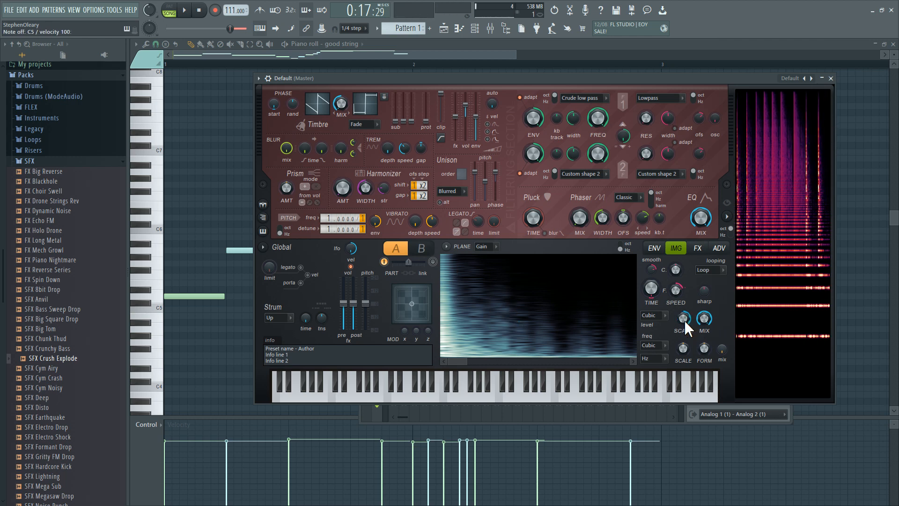
alt+click(684, 319)
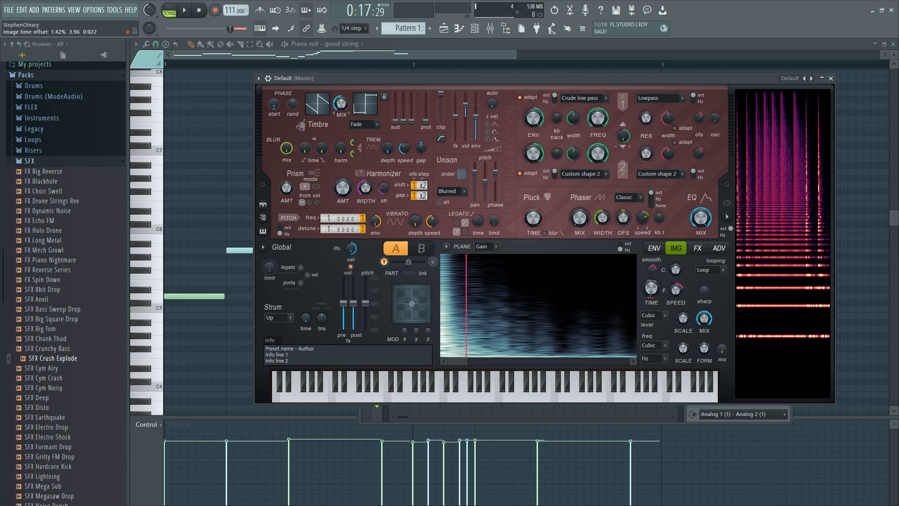
drag(649, 282, 649, 286)
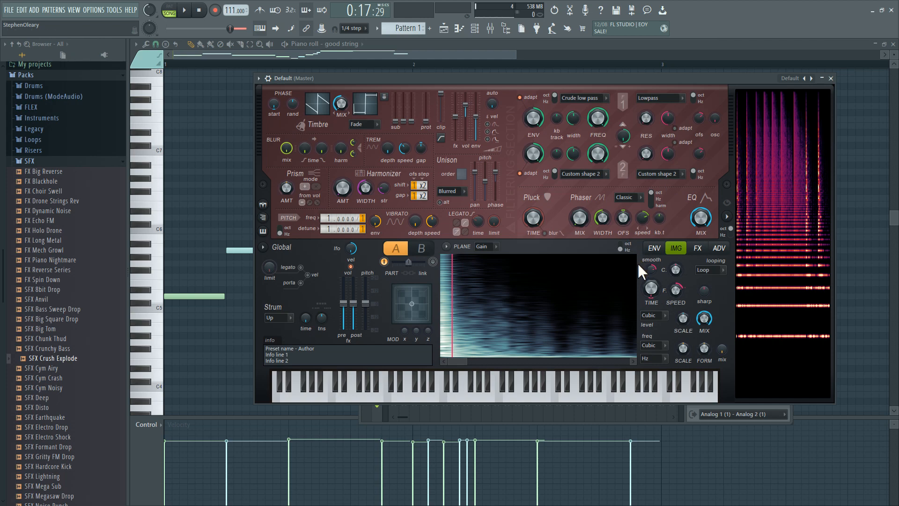
click(831, 78)
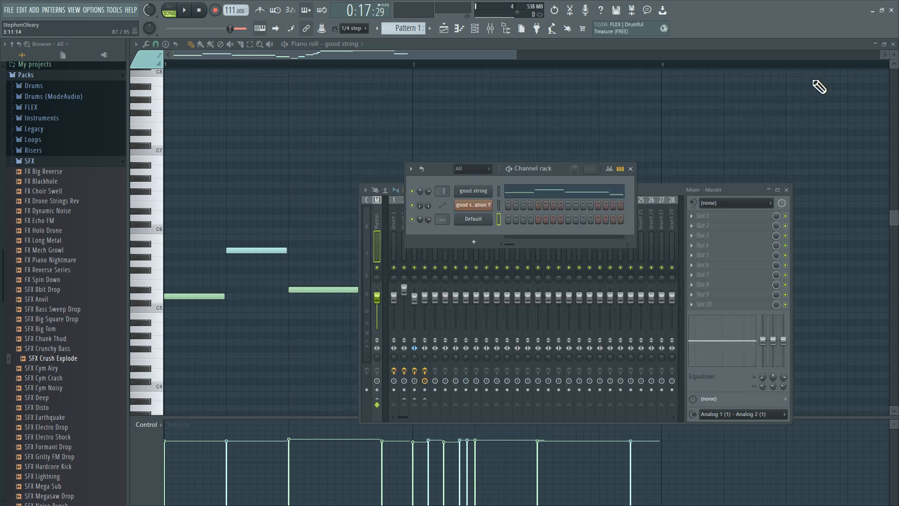
Open the good string Harmor, inspect its Image fine speed articulator envelope, then return to the IMG page
click(481, 221)
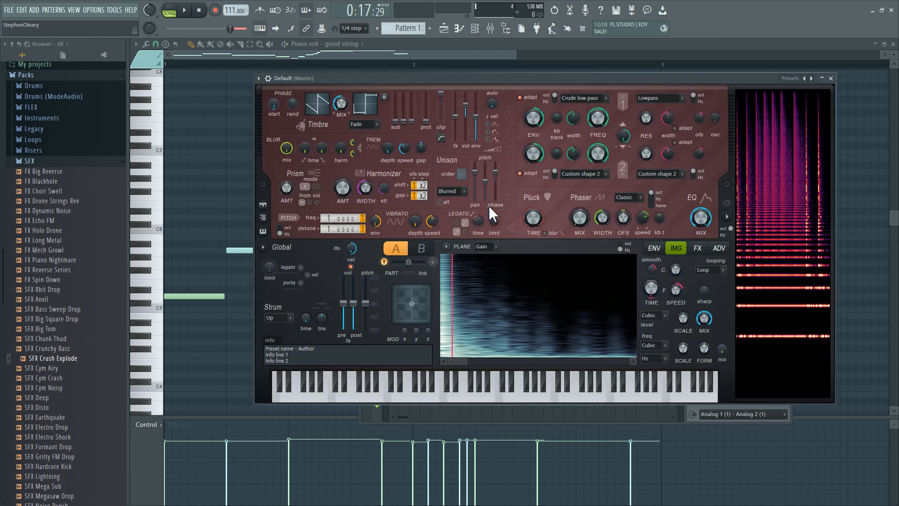
click(830, 79)
click(463, 206)
right_click(656, 314)
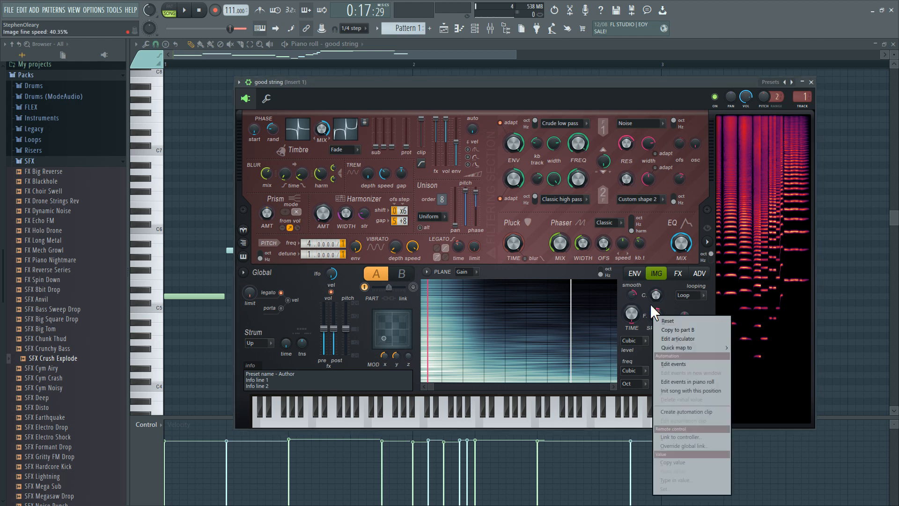
click(674, 340)
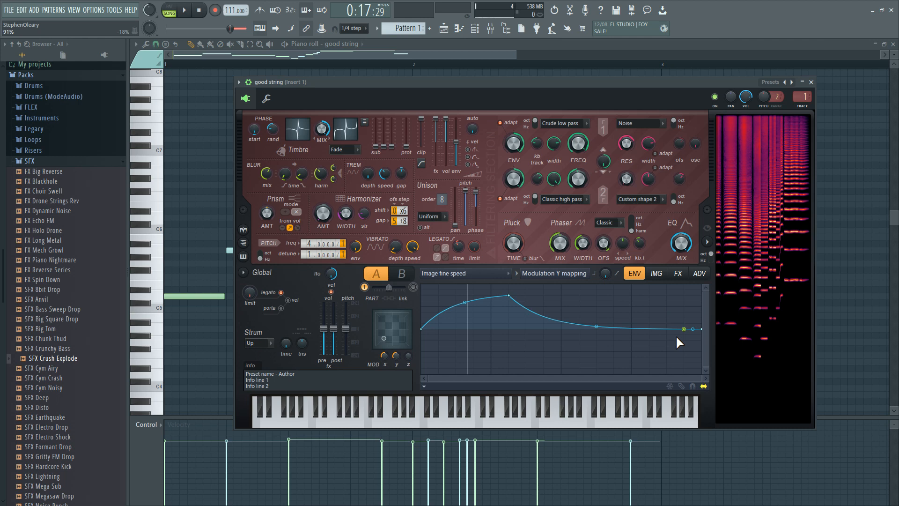
click(655, 275)
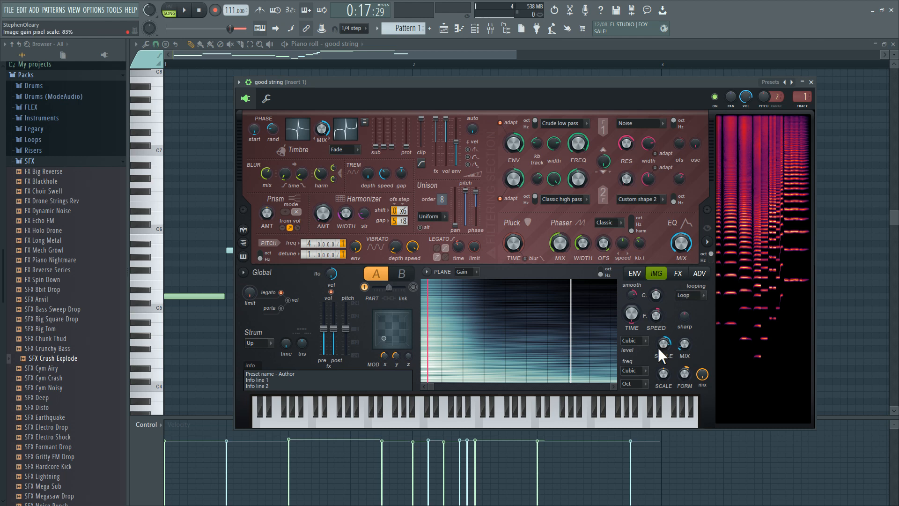
Preview the patch briefly, then turn the image formant shift mix down toward 0%
key(space)
key(space)
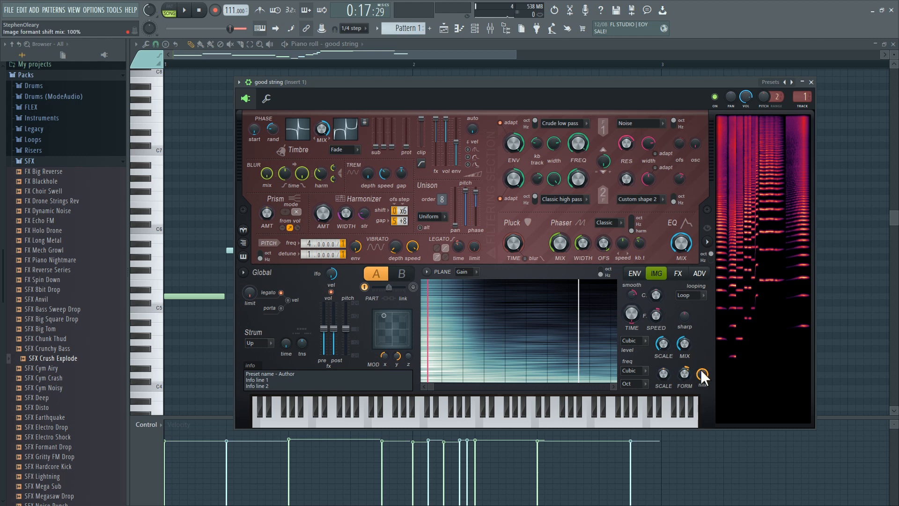
drag(700, 369, 700, 394)
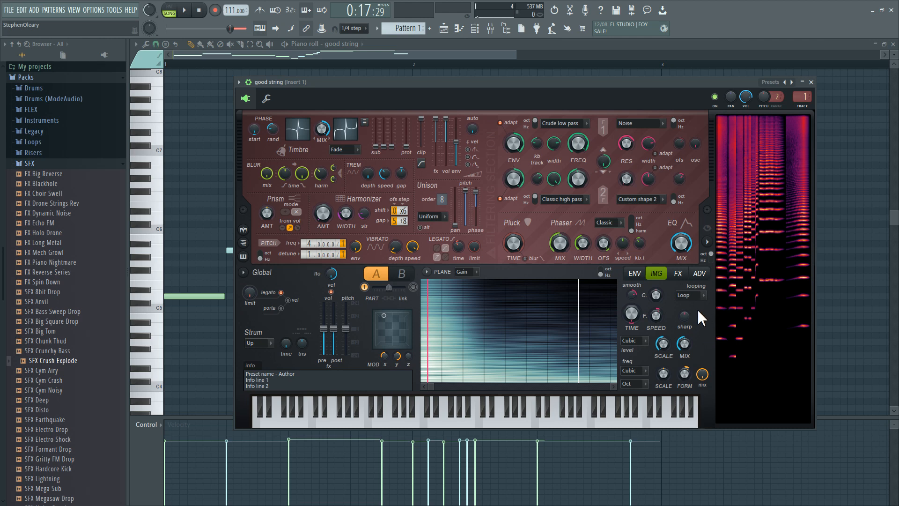
Set the articulator envelope target to FX / dry mix and lower the FX / dry mix level to 67%
click(636, 274)
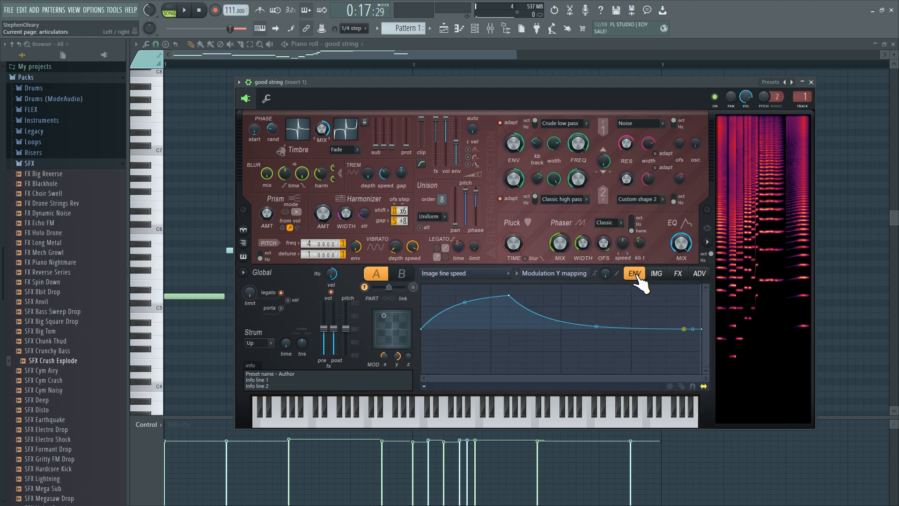
click(473, 274)
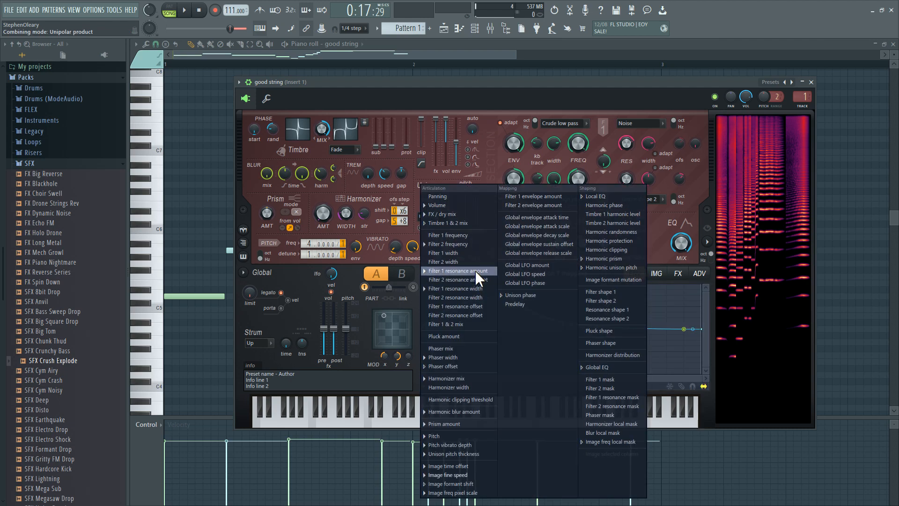
click(467, 205)
click(458, 270)
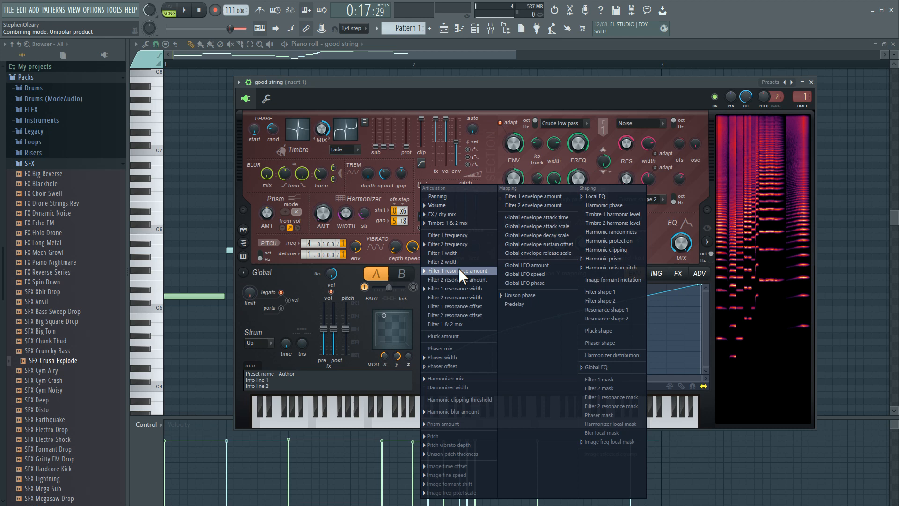
click(444, 214)
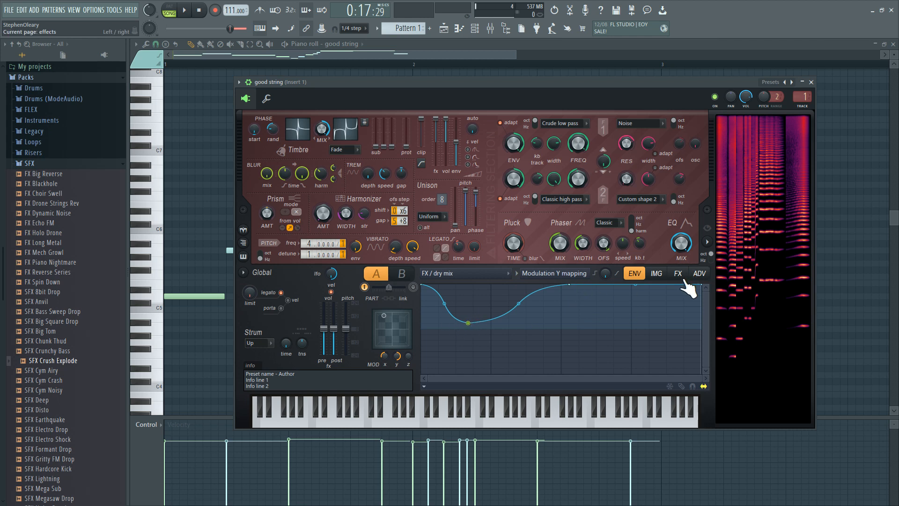
drag(436, 119, 440, 151)
click(679, 274)
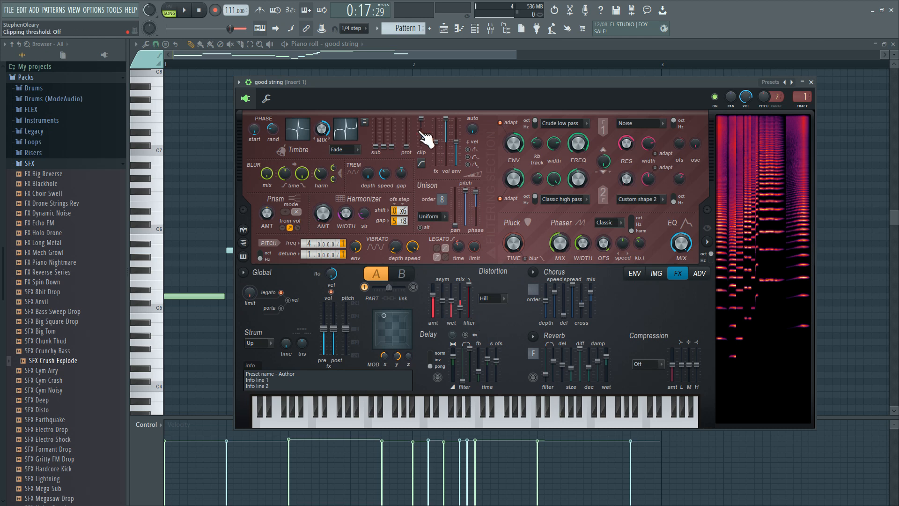
click(695, 275)
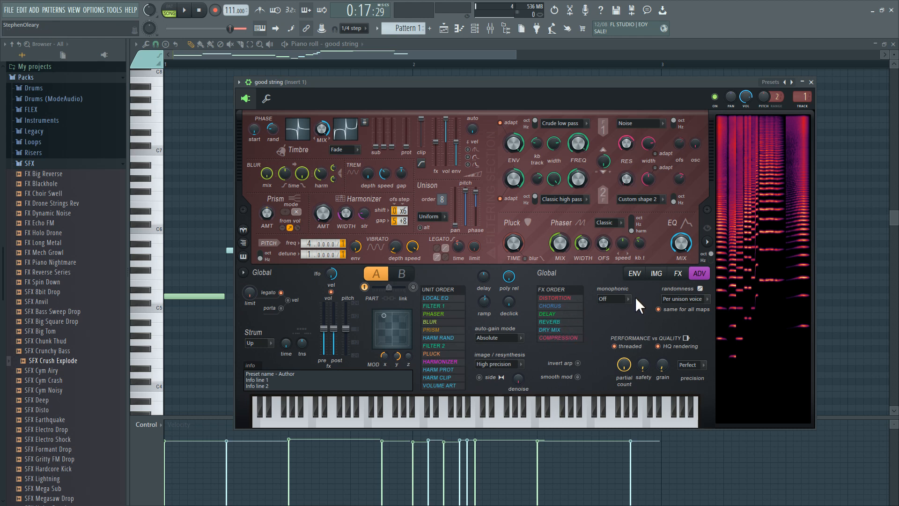
click(675, 274)
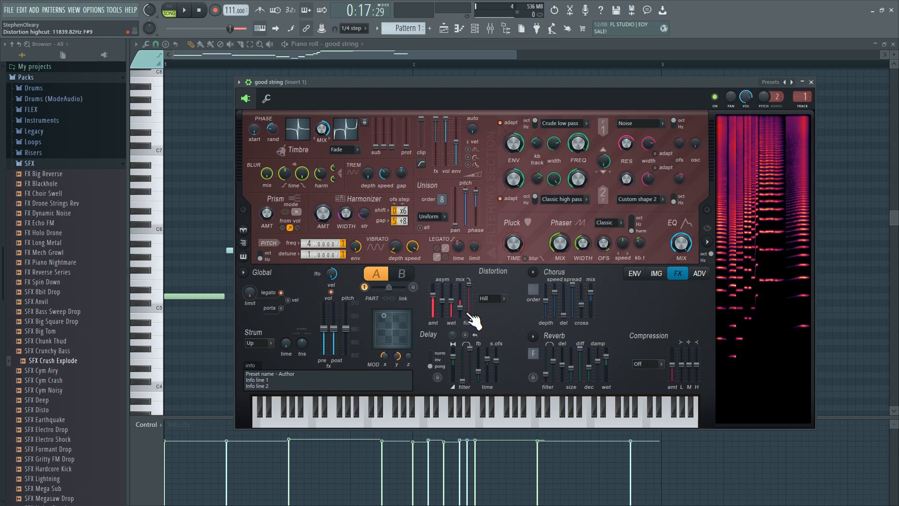
right_click(435, 135)
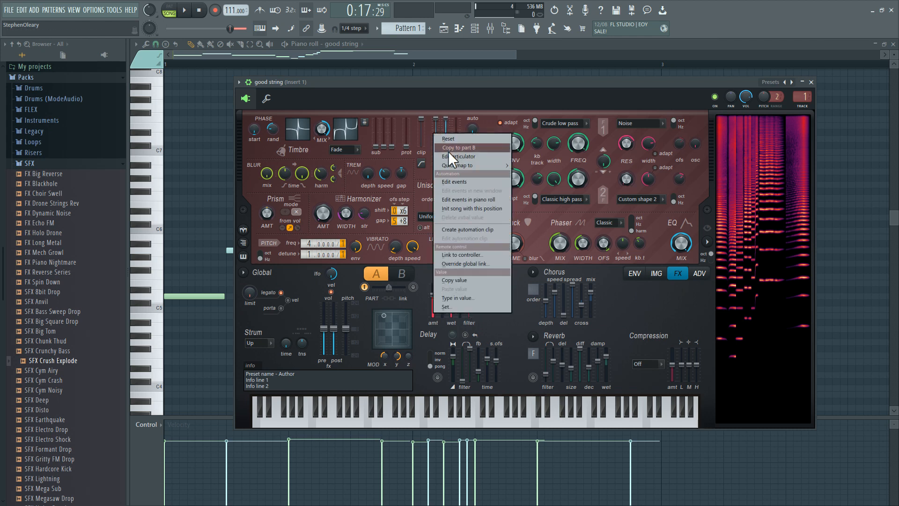
click(449, 156)
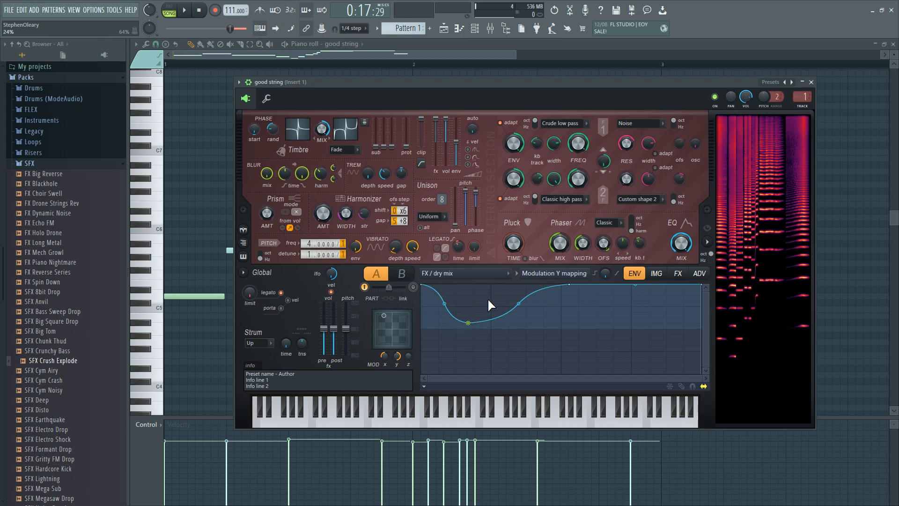
click(185, 11)
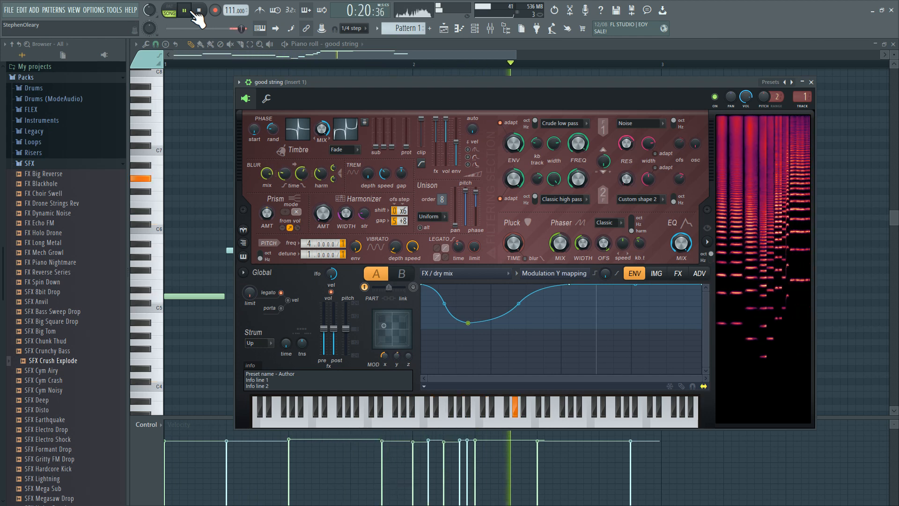
click(197, 13)
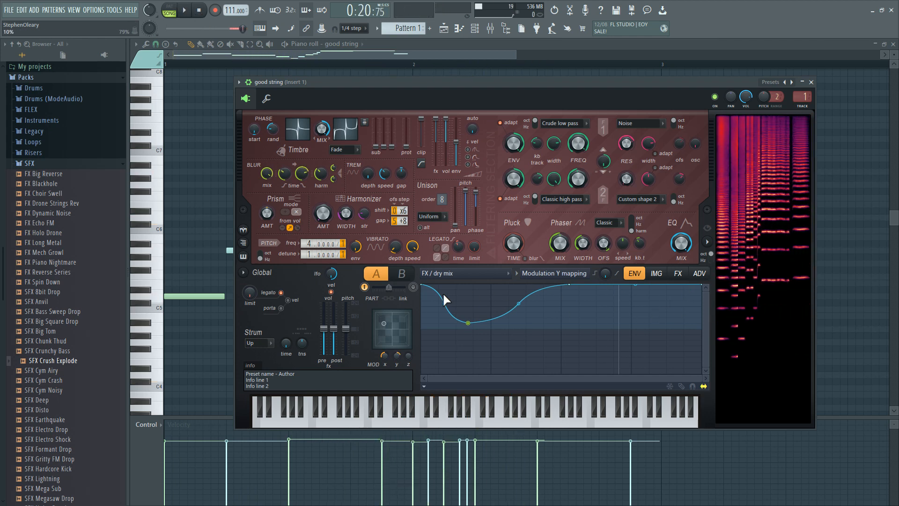
Select the envelope's low point, check the FX and IMG pages, and raise time-domain volume to 12 dB
click(469, 323)
click(679, 276)
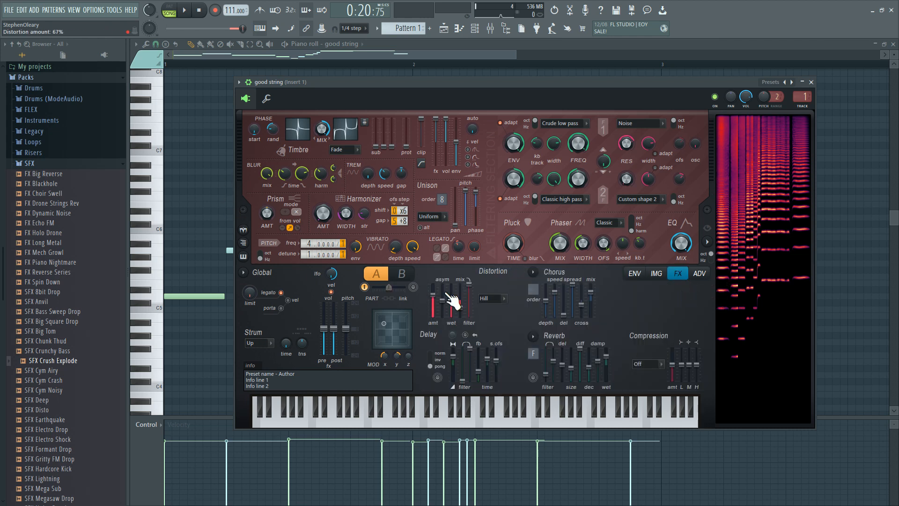
click(658, 277)
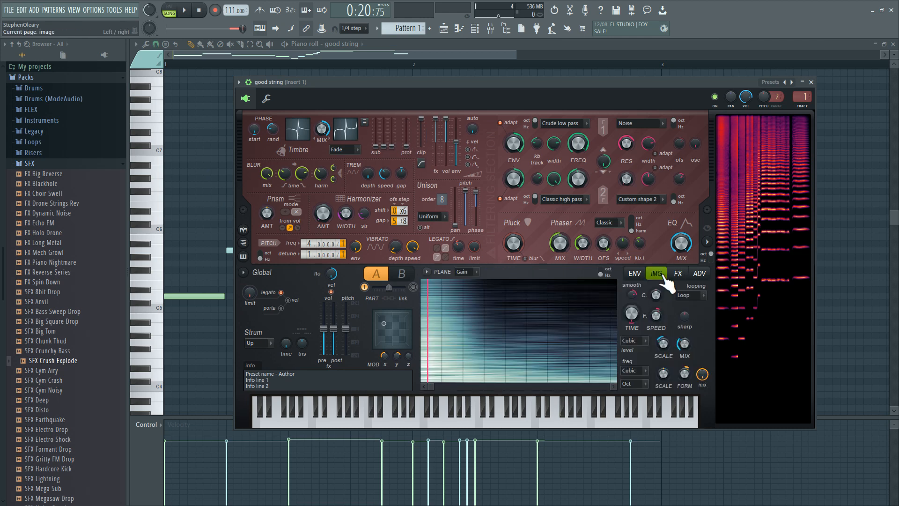
click(637, 275)
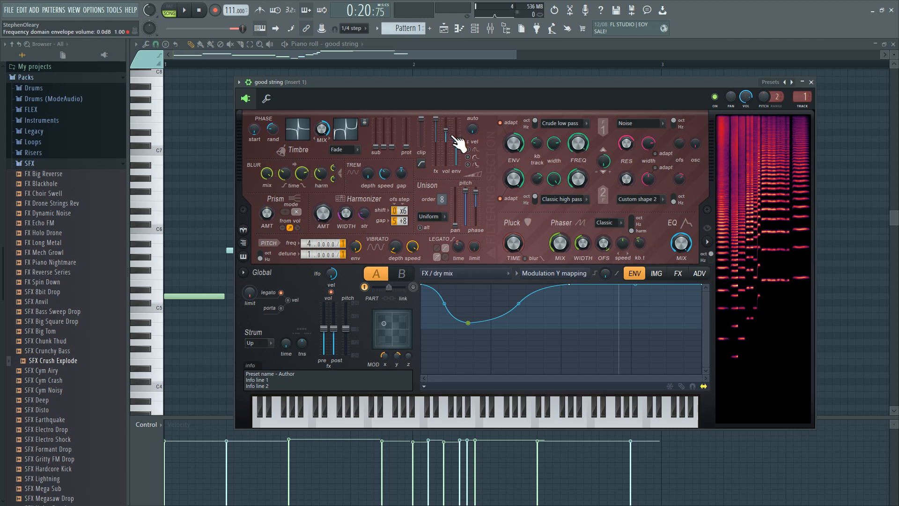
drag(449, 132, 449, 118)
Move the envelope target from Timbre 1 & 2 mix to Filter 2 frequency, widening the view to the full curve
click(466, 276)
click(473, 224)
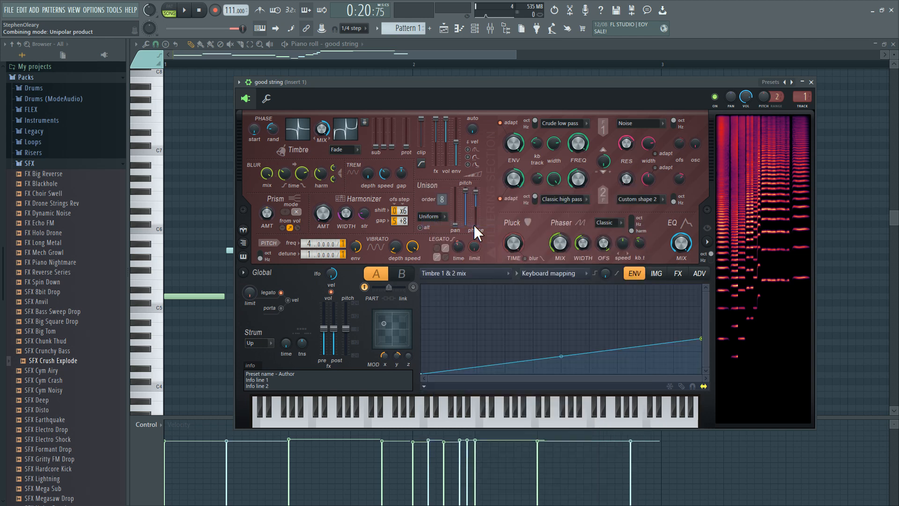
click(554, 274)
click(556, 275)
click(508, 277)
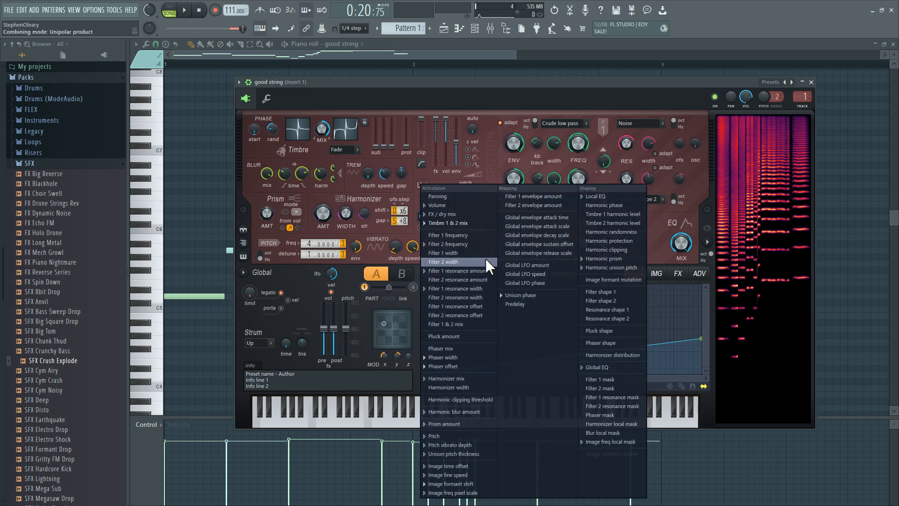
click(473, 243)
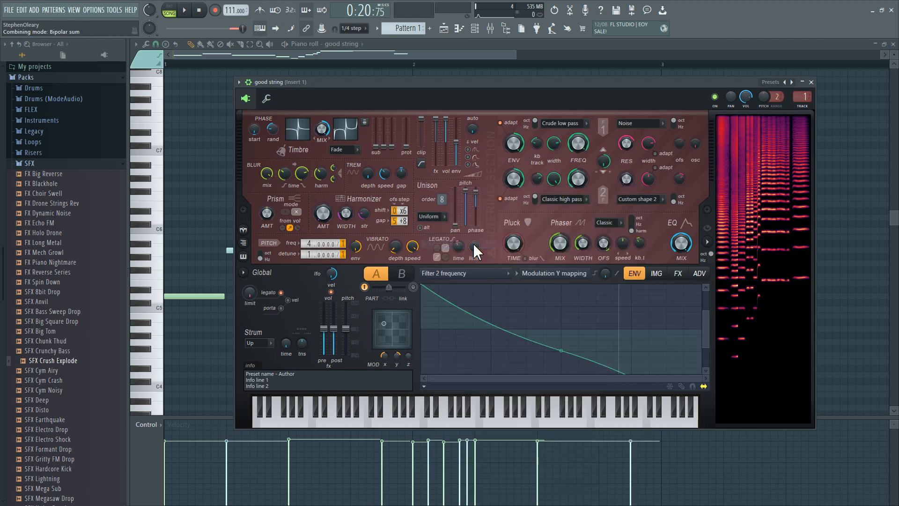
drag(704, 311, 704, 290)
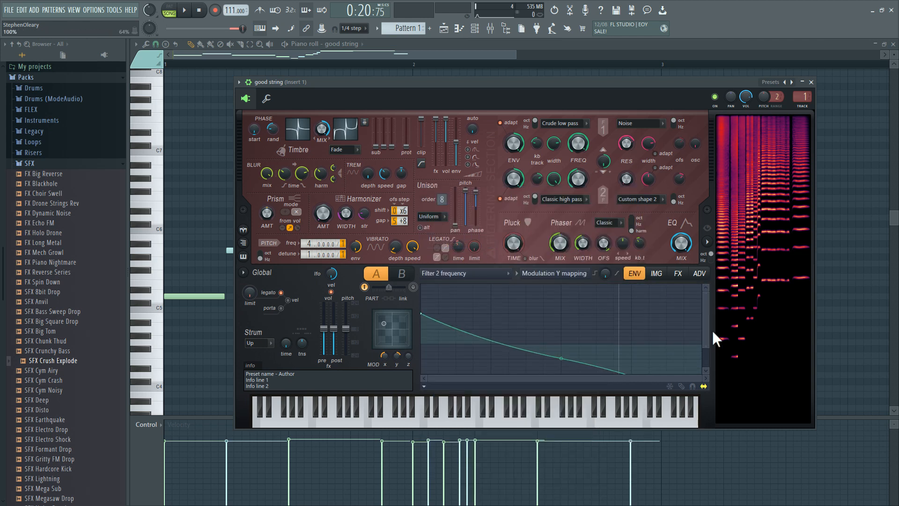
drag(705, 349, 706, 372)
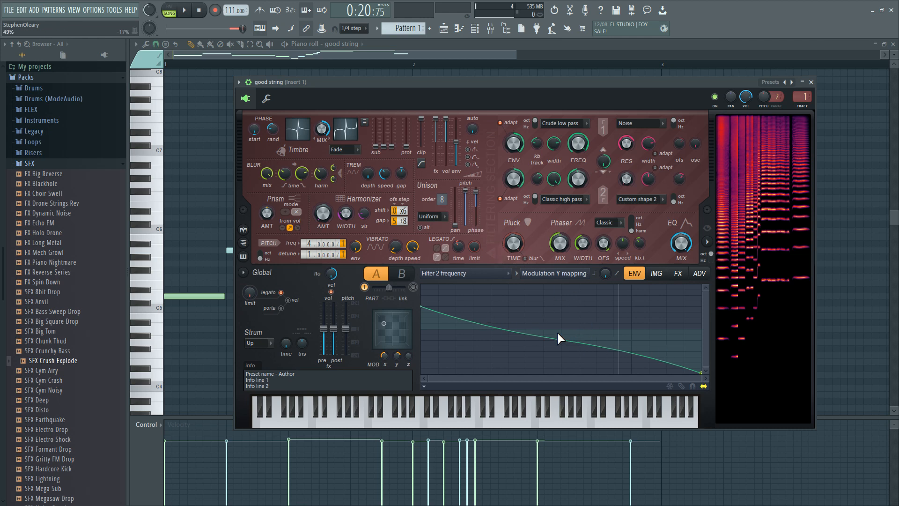
Target the envelope at Filter 1 resonance amount and audition the patch with a short playback
click(497, 273)
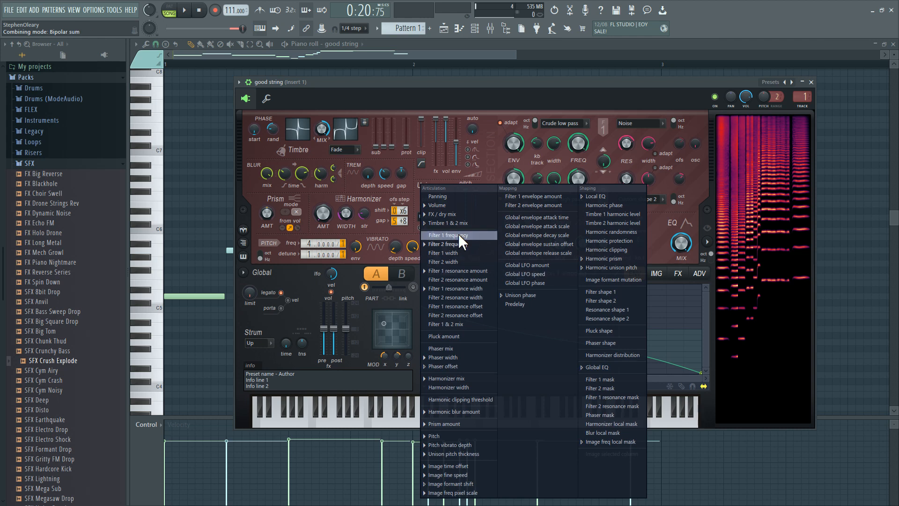
click(473, 271)
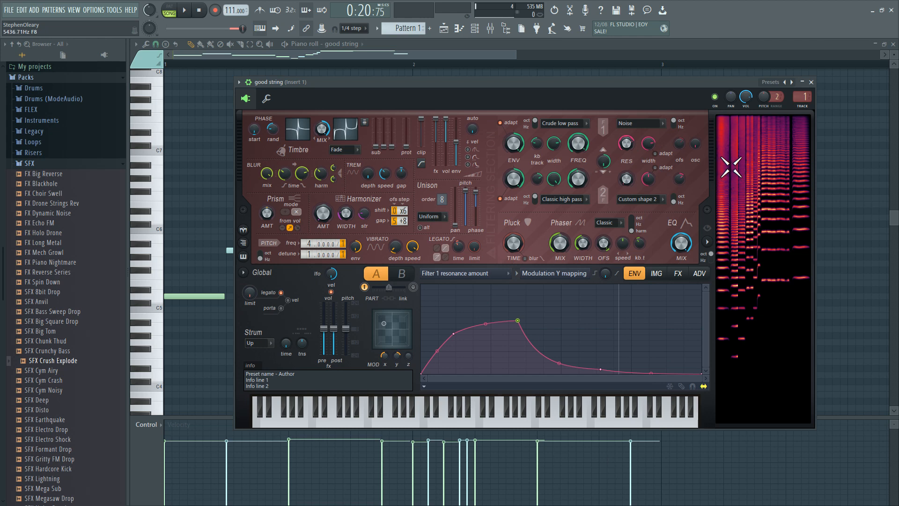
key(space)
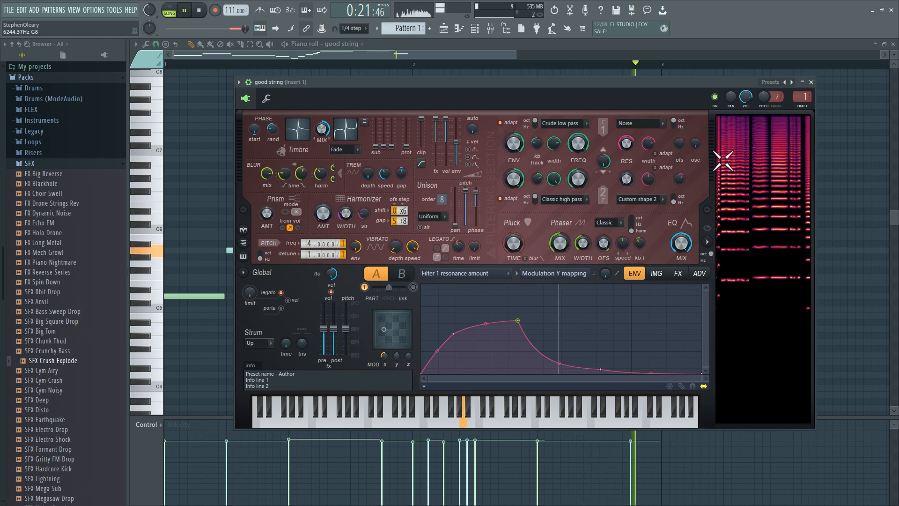
key(space)
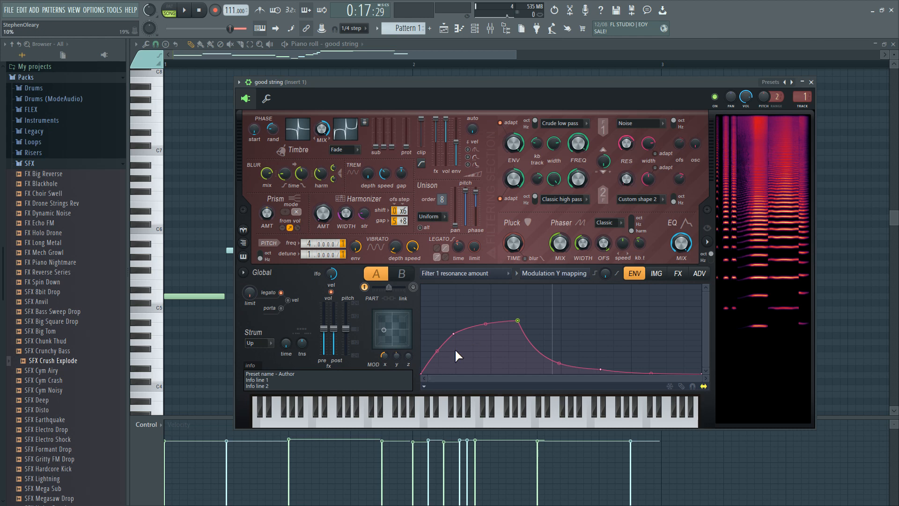
Switch the envelope to Filter 1 resonance width and drive it by Unison index mapping
click(473, 274)
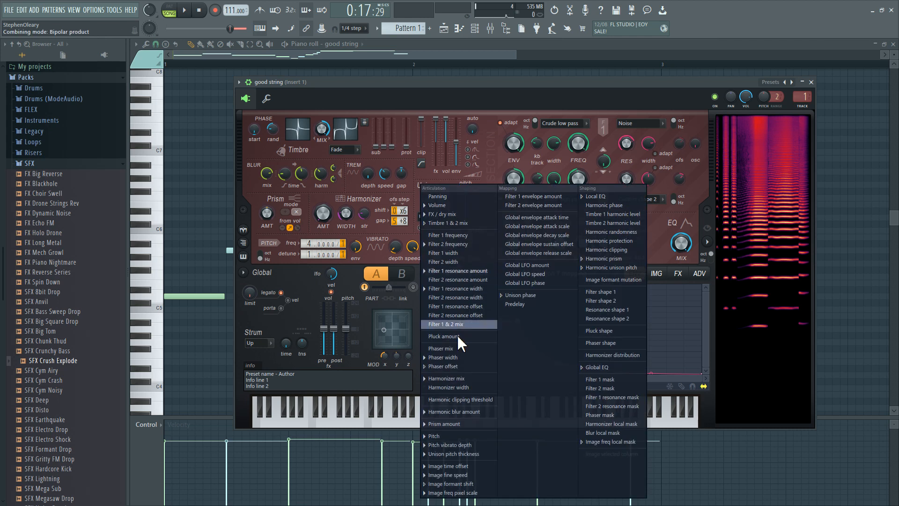
click(459, 288)
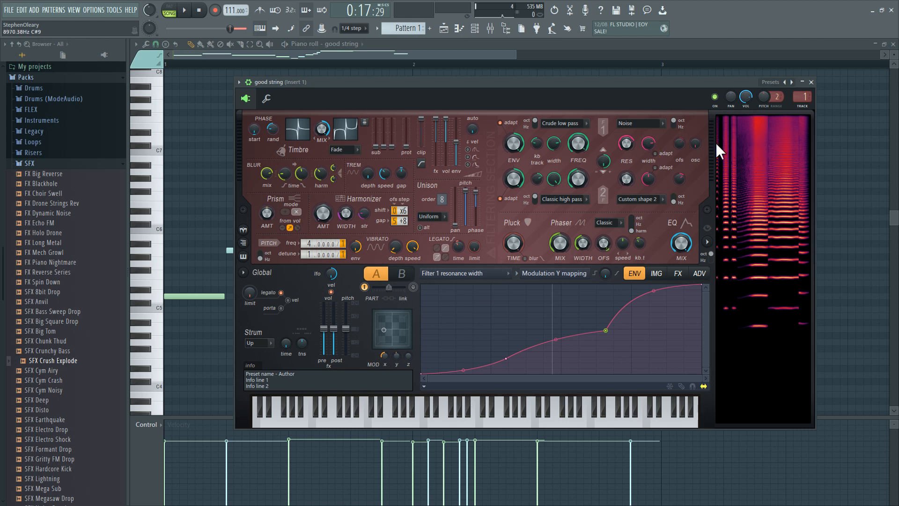
right_click(648, 143)
click(553, 273)
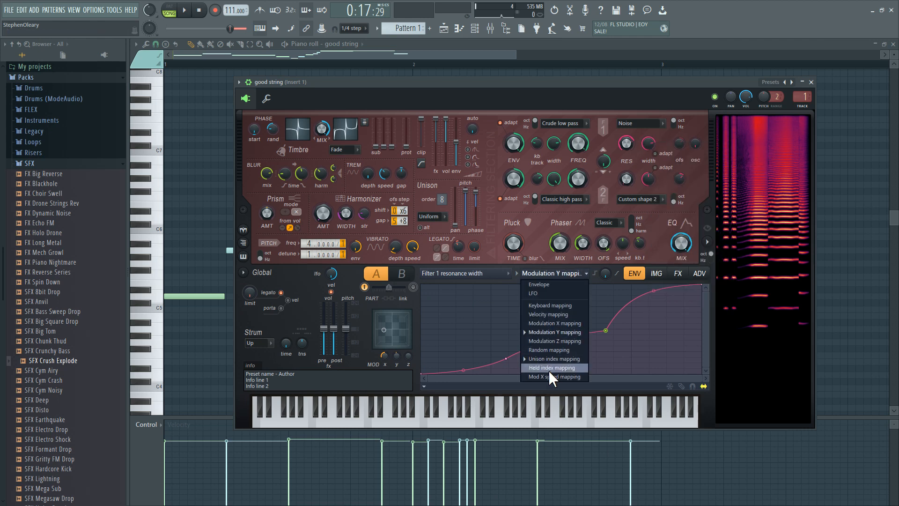
click(547, 368)
click(564, 274)
click(550, 358)
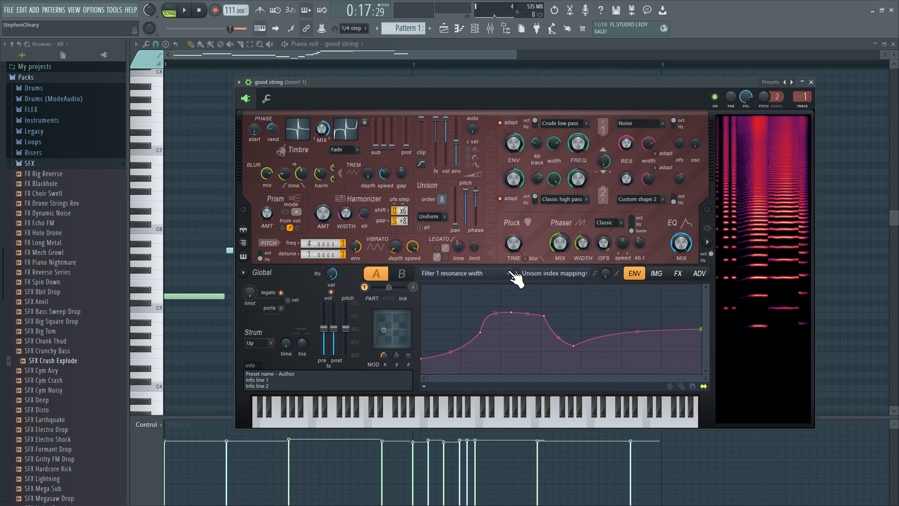
click(498, 274)
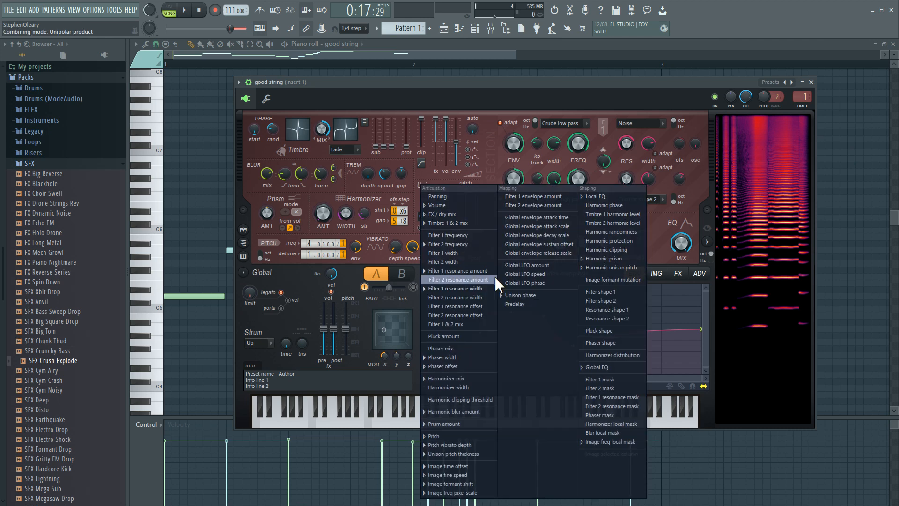
Drive Phaser width by Keyboard mapping, then switch the envelope target to Phaser offset
click(454, 357)
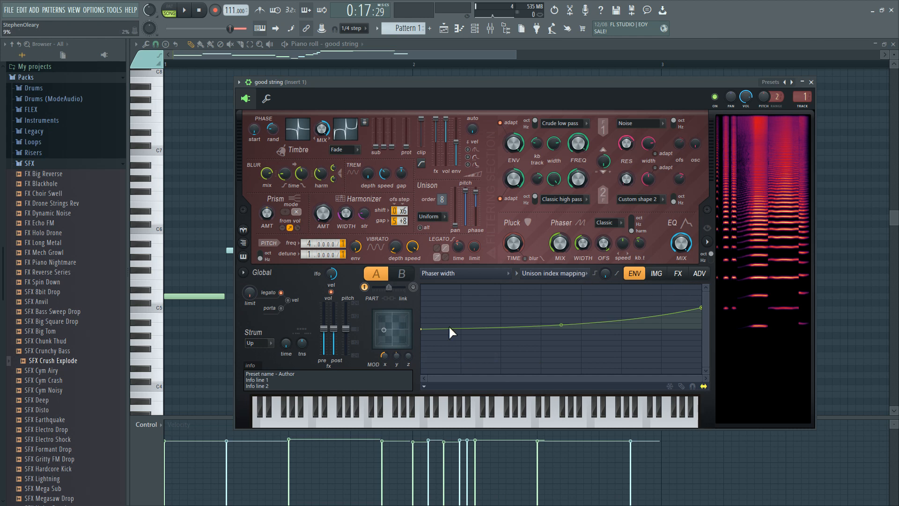
right_click(579, 244)
click(600, 268)
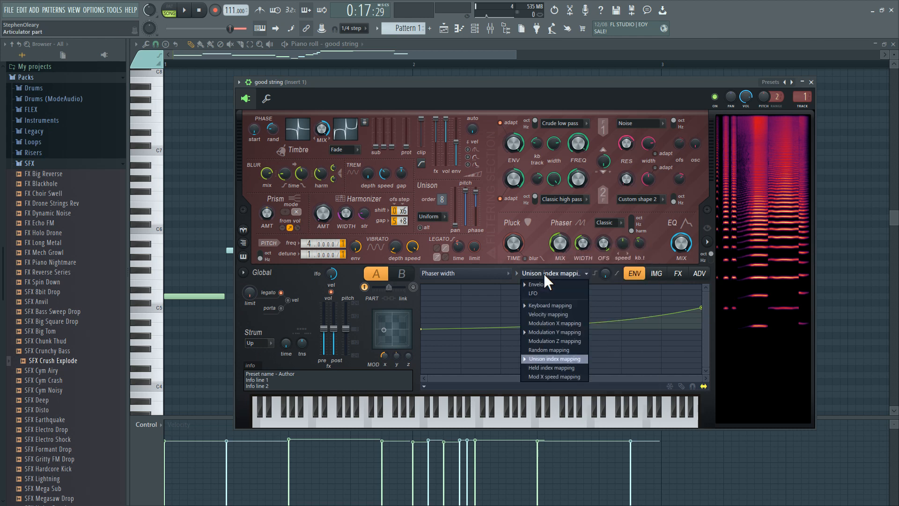
click(562, 333)
click(579, 277)
click(553, 314)
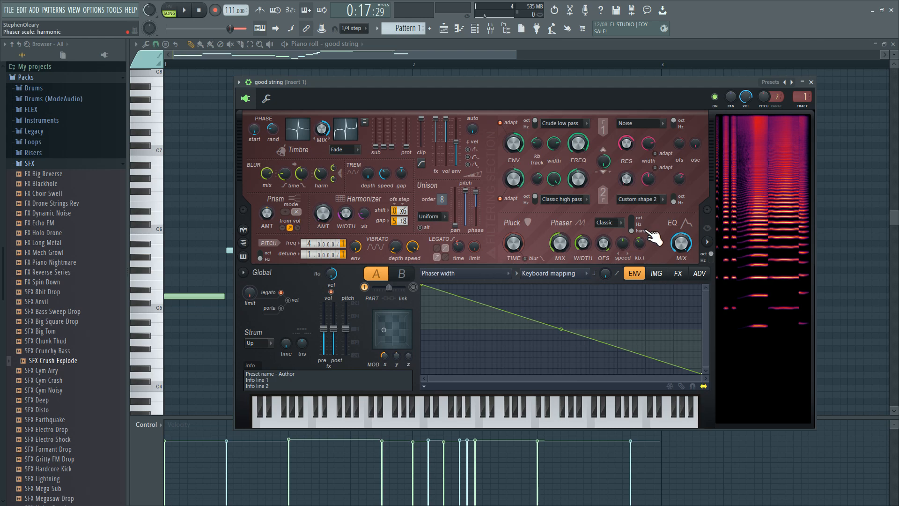
click(501, 274)
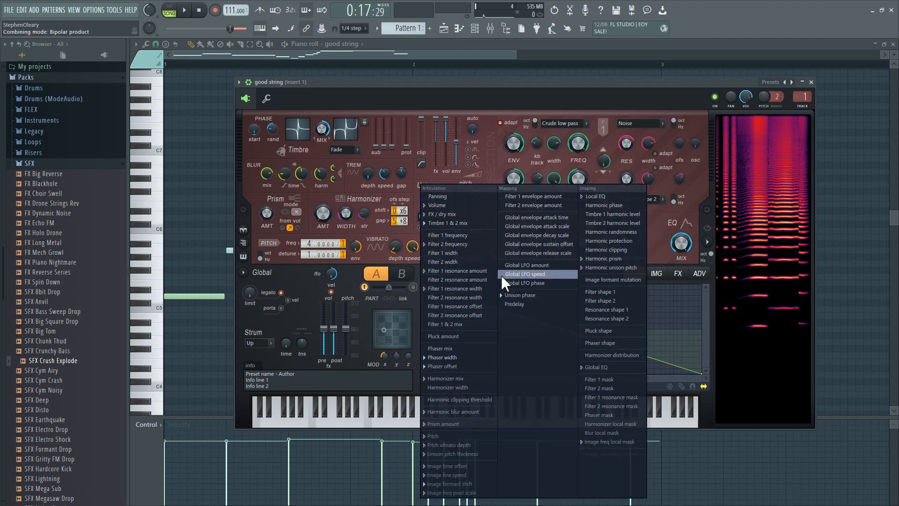
click(461, 366)
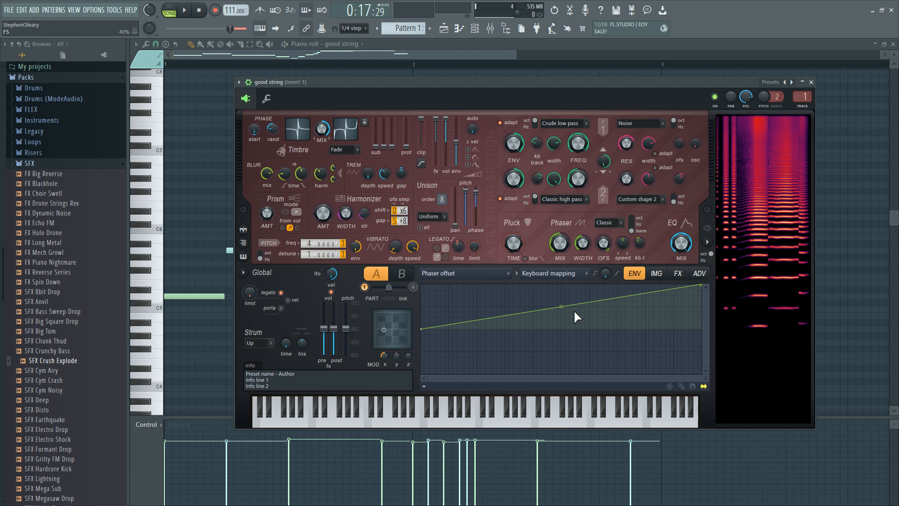
Target Harmonizer mix and raise it to 28%, then move the envelope target through Prism amount to Pitch
click(508, 275)
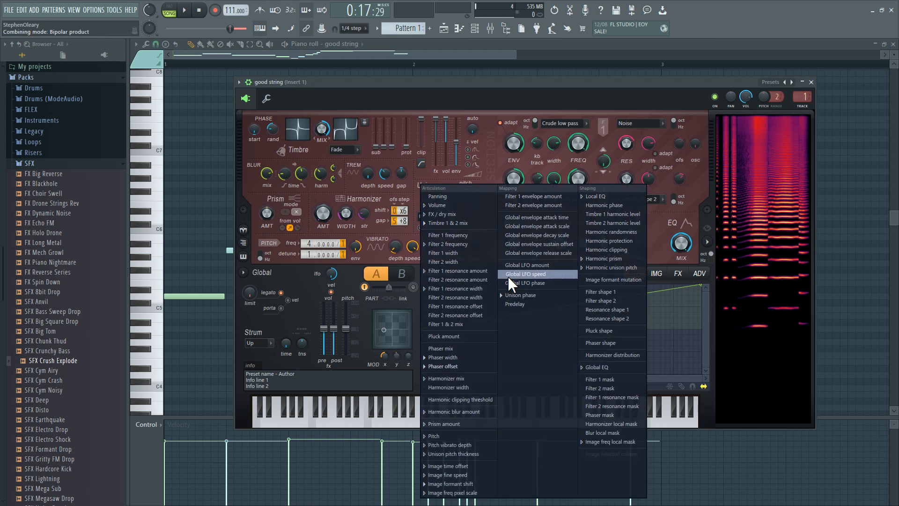
click(487, 377)
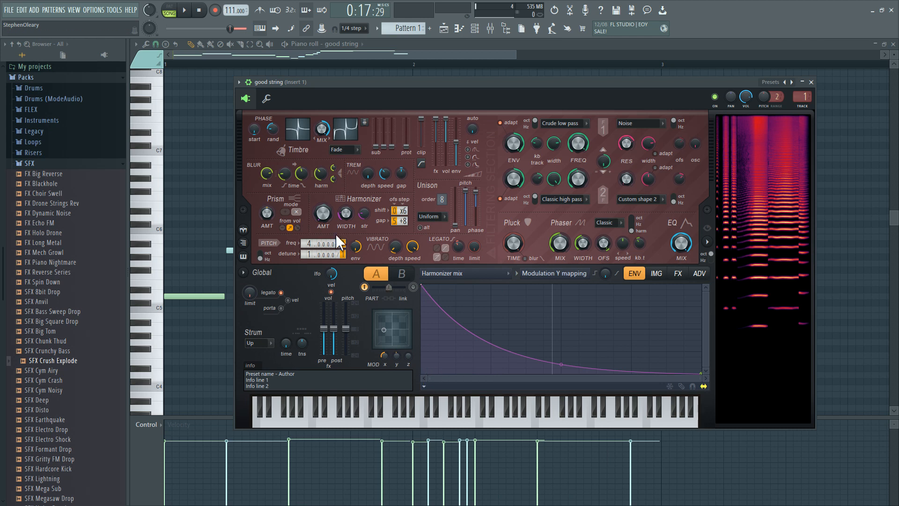
mouse_move(320, 218)
mouse_down()
mouse_move(319, 206)
mouse_move(322, 231)
mouse_up()
click(482, 270)
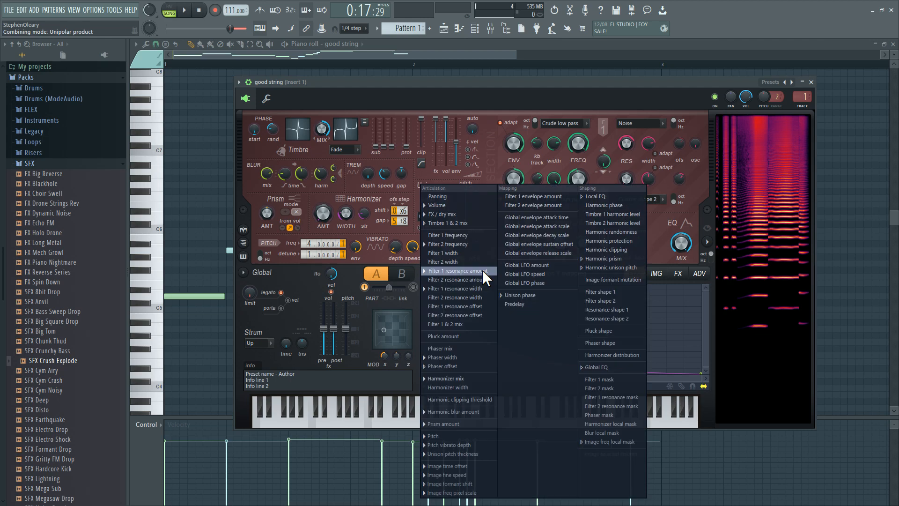
click(472, 425)
click(457, 274)
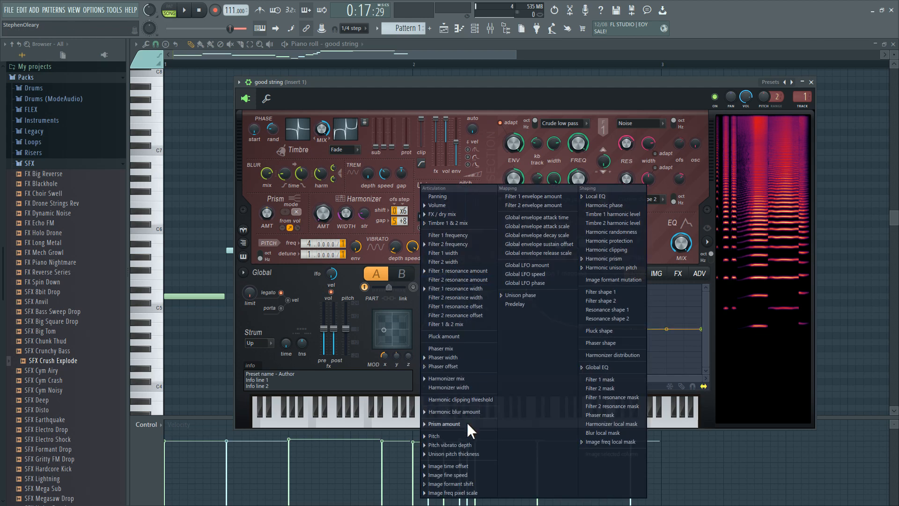
click(466, 436)
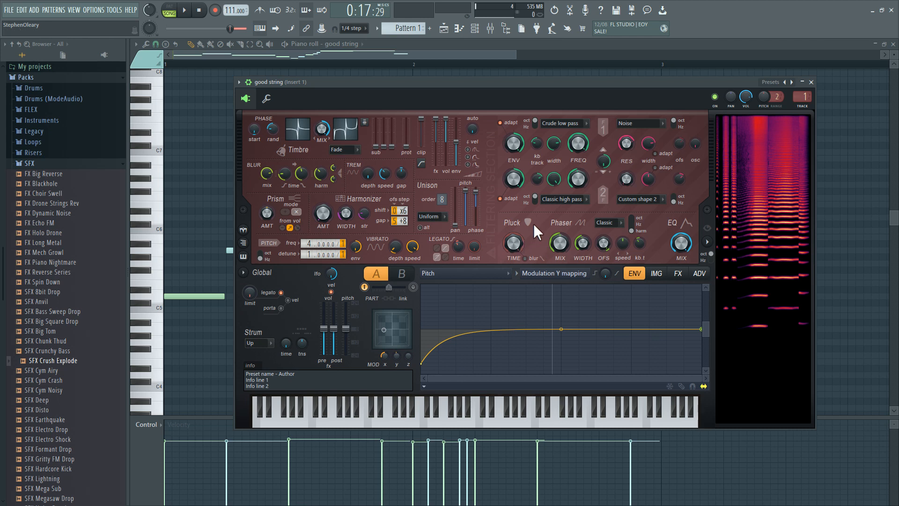
View the good string patch's Pitch vibrato depth and Unison pitch thickness envelopes
click(499, 273)
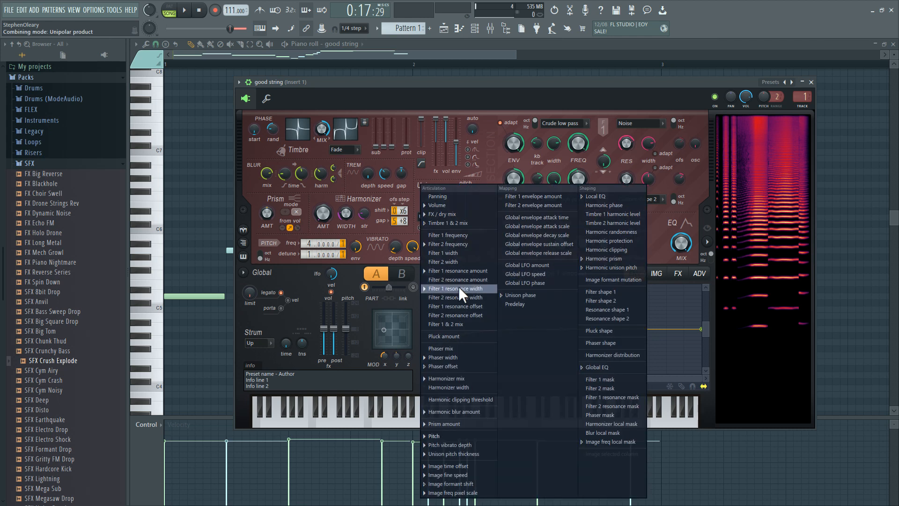
click(463, 444)
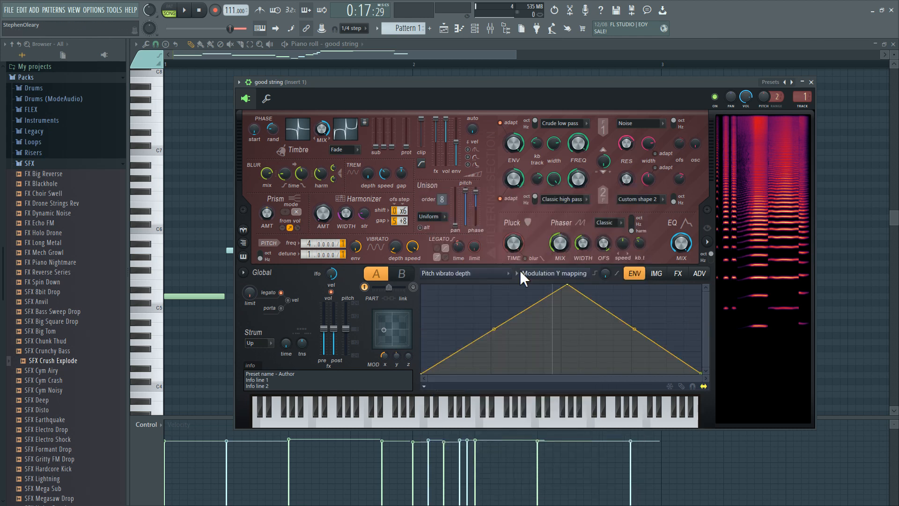
click(520, 271)
click(476, 454)
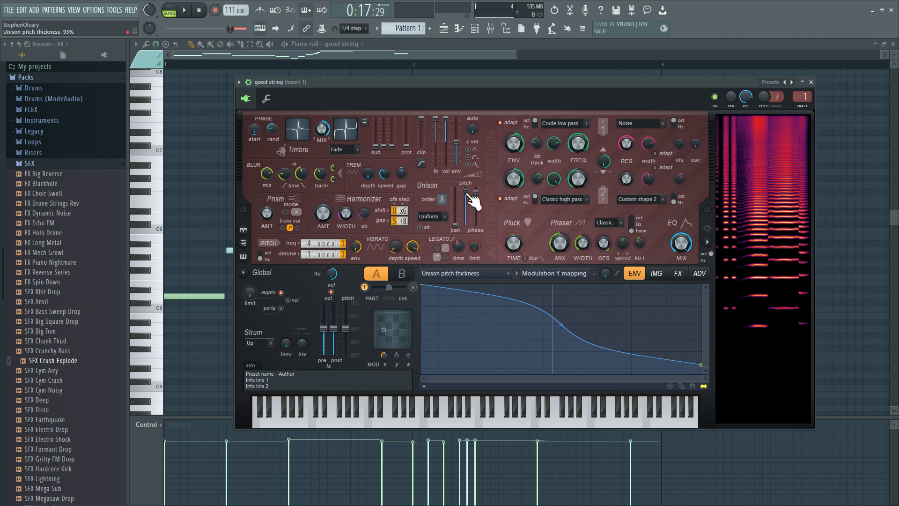
Show the Harmonic unison pitch envelope, then open the Default Harmor channel from the Channel rack
click(484, 277)
click(631, 264)
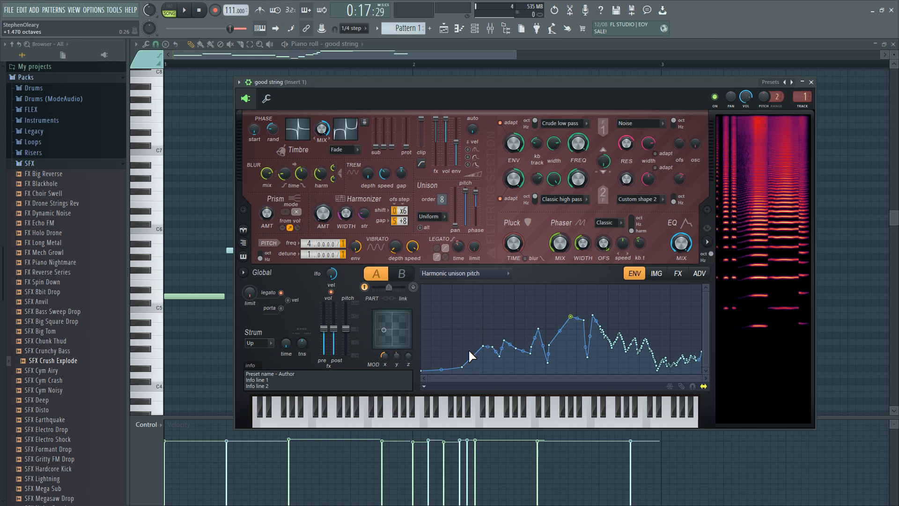
click(474, 29)
click(490, 218)
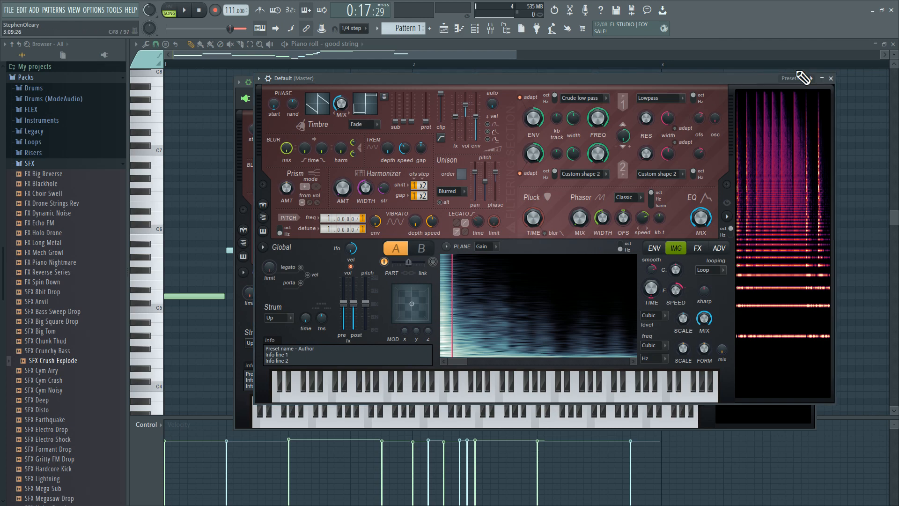
Load the Default preset and set the envelope target to Harmonic unison pitch
right_click(811, 78)
click(838, 213)
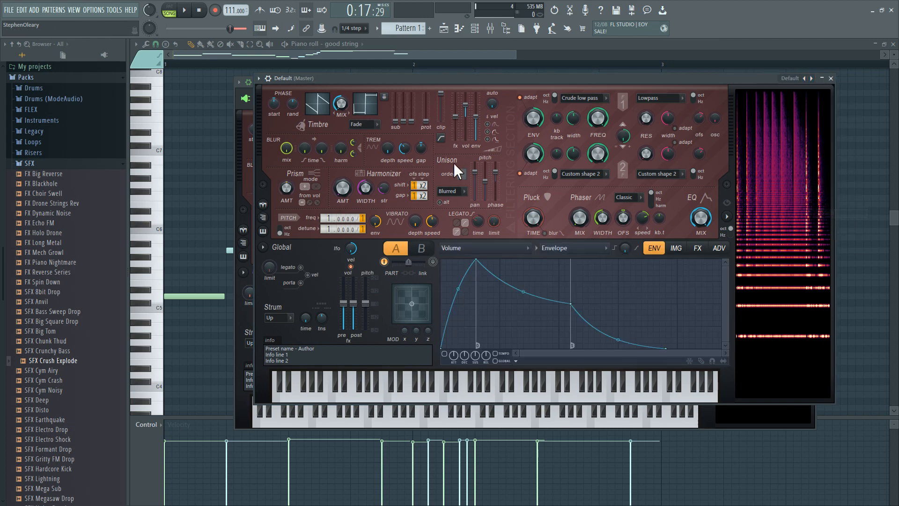
click(479, 245)
mouse_move(508, 247)
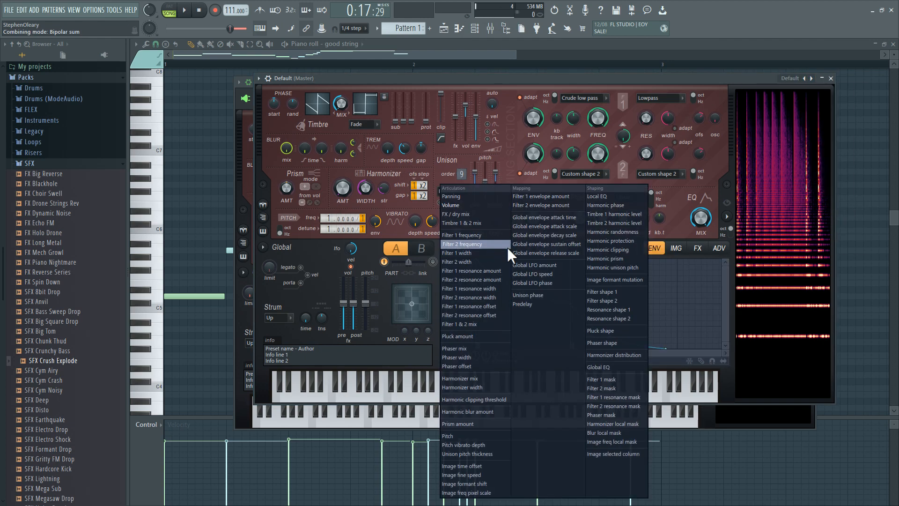
click(624, 266)
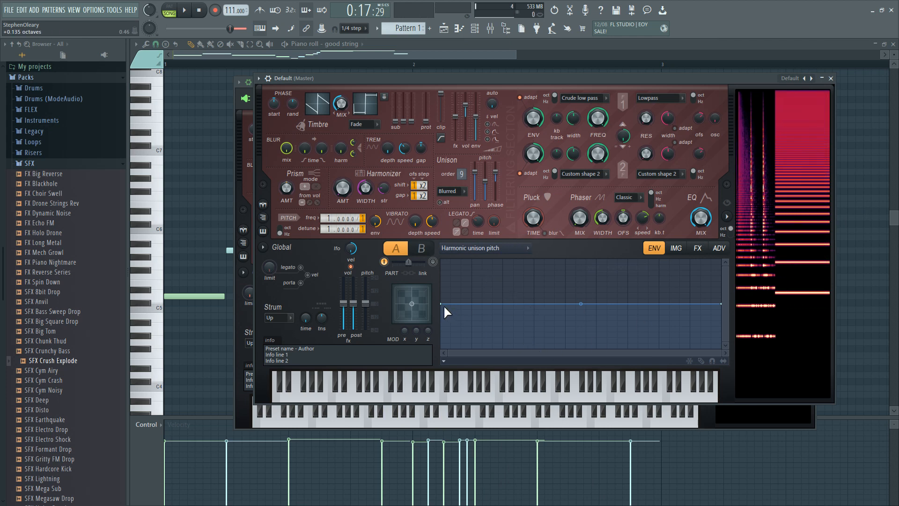
Shape the envelope with low start and end points and two raised peaks
drag(441, 304, 443, 354)
right_click(609, 297)
right_click(683, 348)
drag(722, 304, 721, 352)
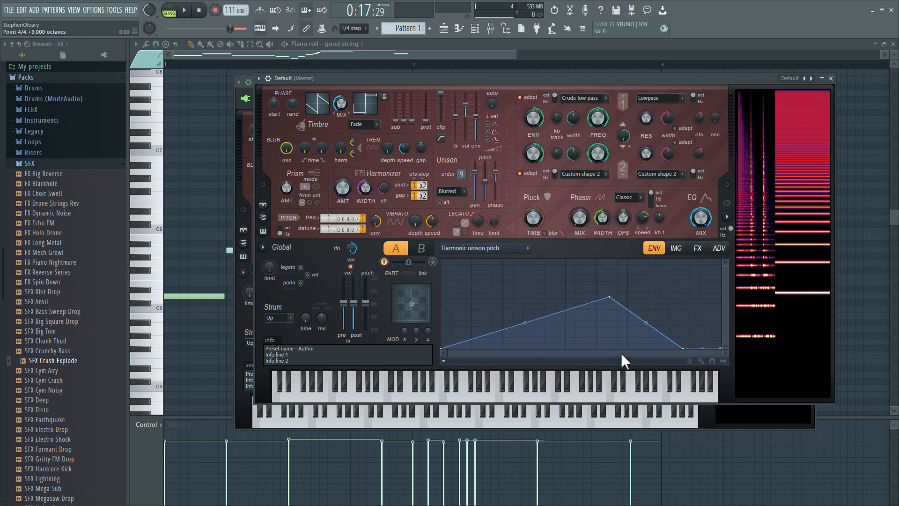
right_click(516, 348)
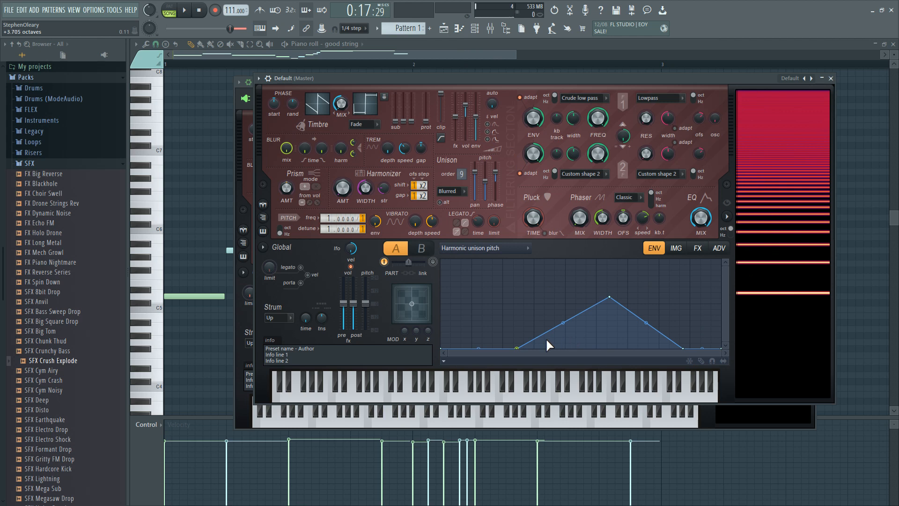
drag(517, 348, 458, 351)
drag(610, 296, 481, 302)
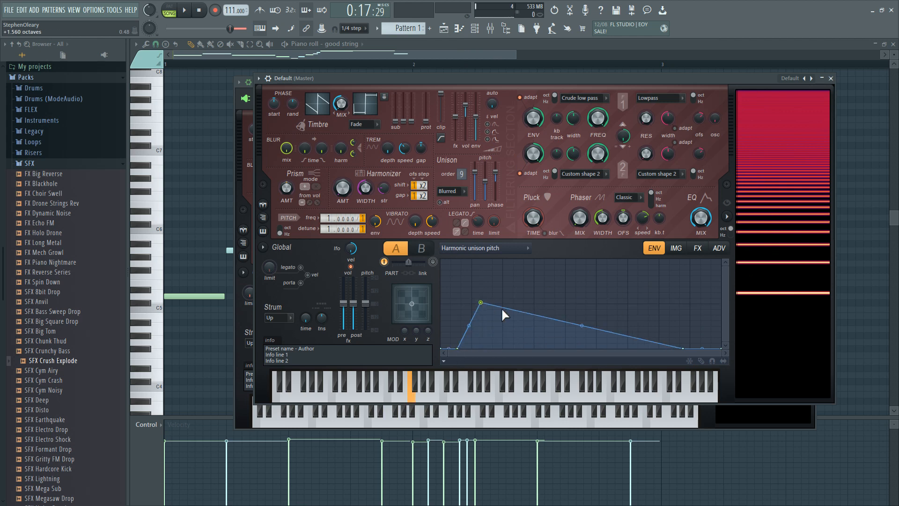
drag(683, 348, 542, 349)
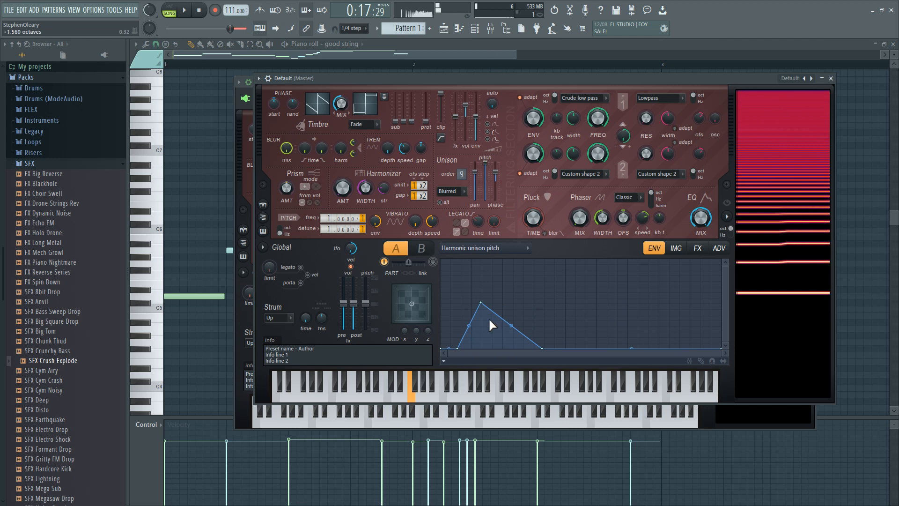
drag(458, 347, 520, 302)
drag(459, 316, 471, 339)
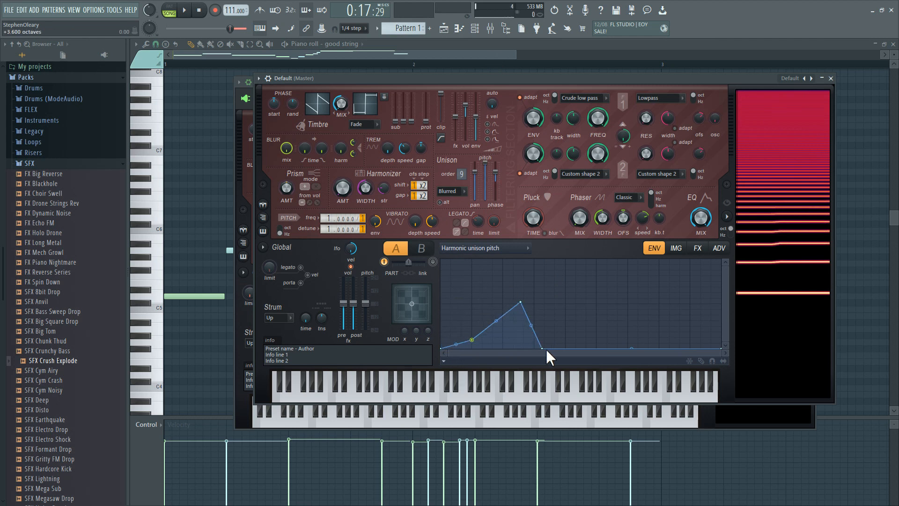
drag(542, 348, 661, 273)
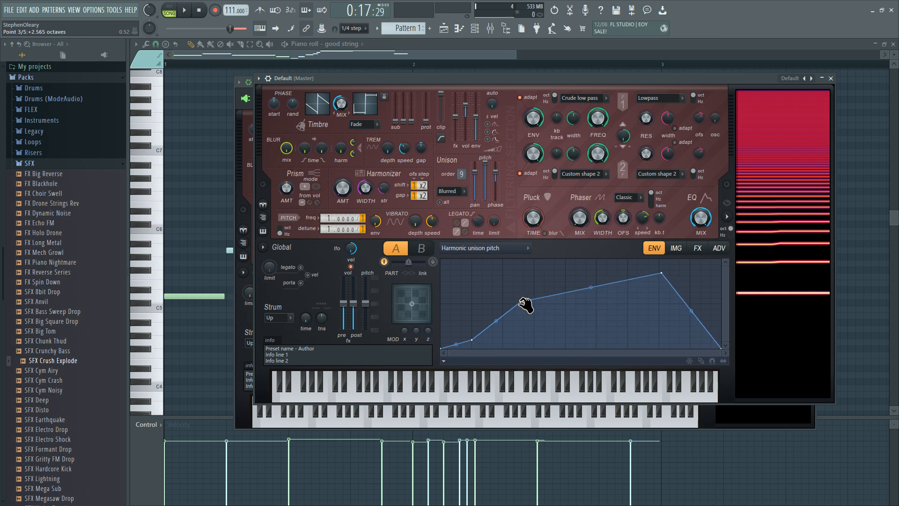
drag(521, 302, 529, 337)
Add eleven extra points to make the harmonic unison pitch envelope jagged
right_click(561, 294)
right_click(577, 336)
right_click(597, 330)
right_click(609, 293)
right_click(655, 331)
right_click(647, 307)
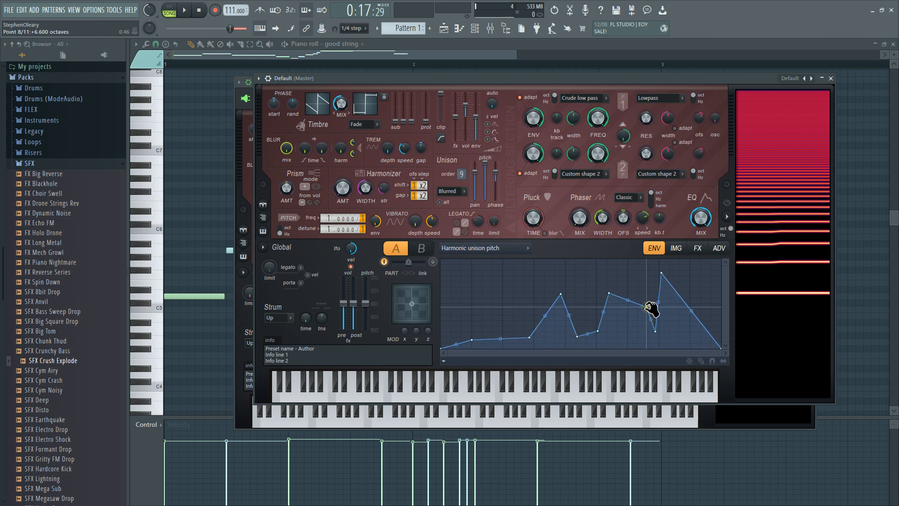
right_click(621, 309)
right_click(622, 319)
right_click(593, 284)
right_click(646, 277)
right_click(700, 288)
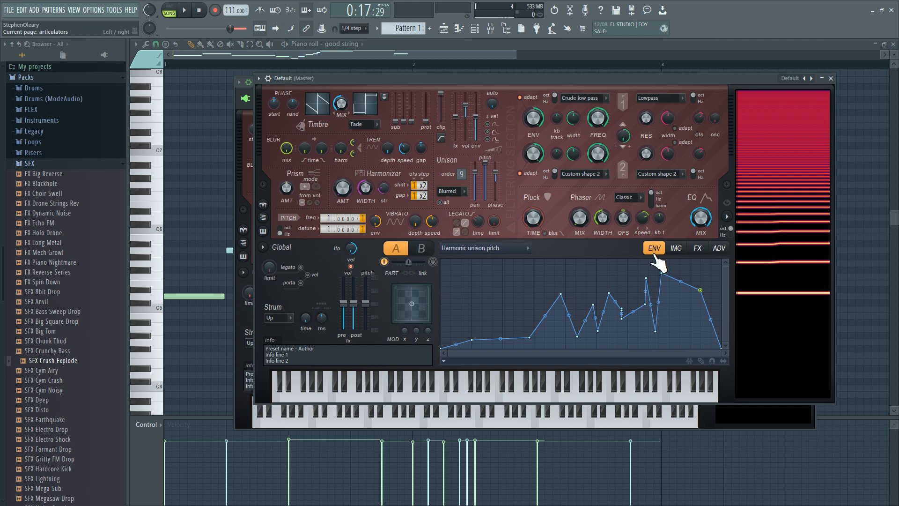
Test a note, then play the song with the good string Harmor in front
key(v)
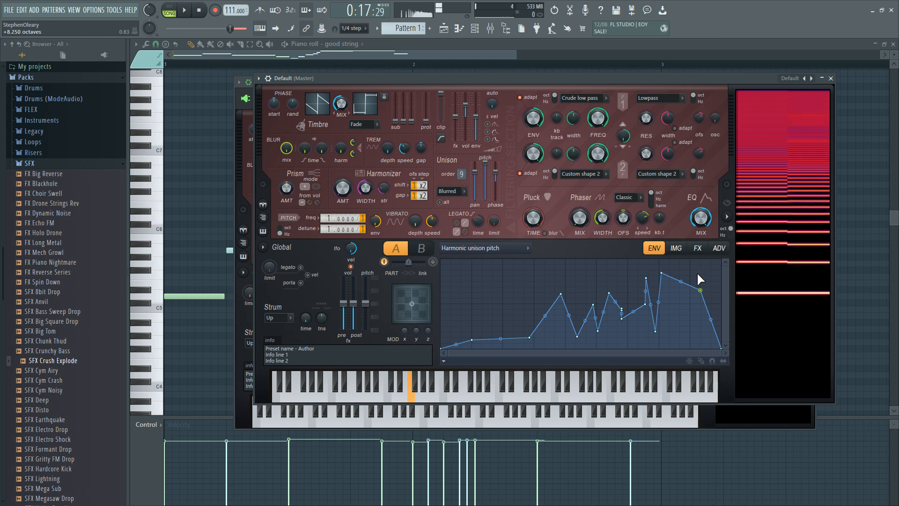
click(241, 137)
key(space)
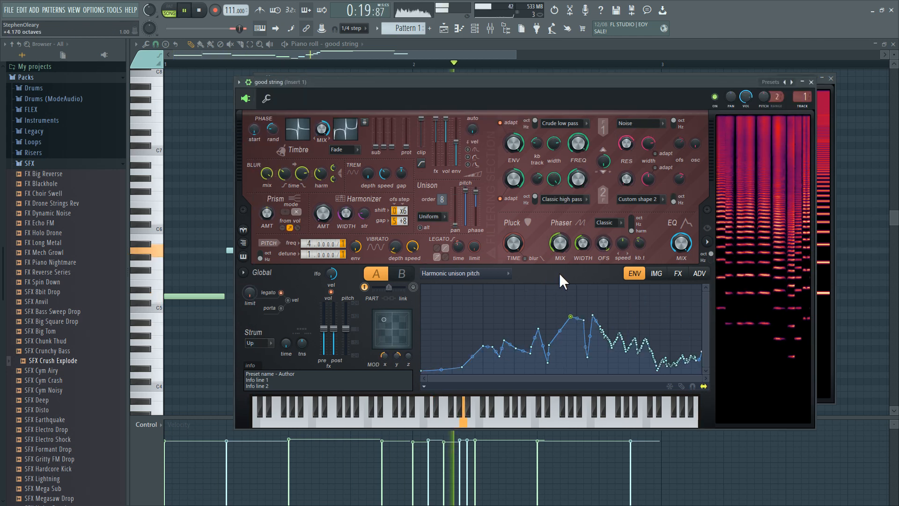
Stop playback and switch the good string envelope target to Image time offset
key(space)
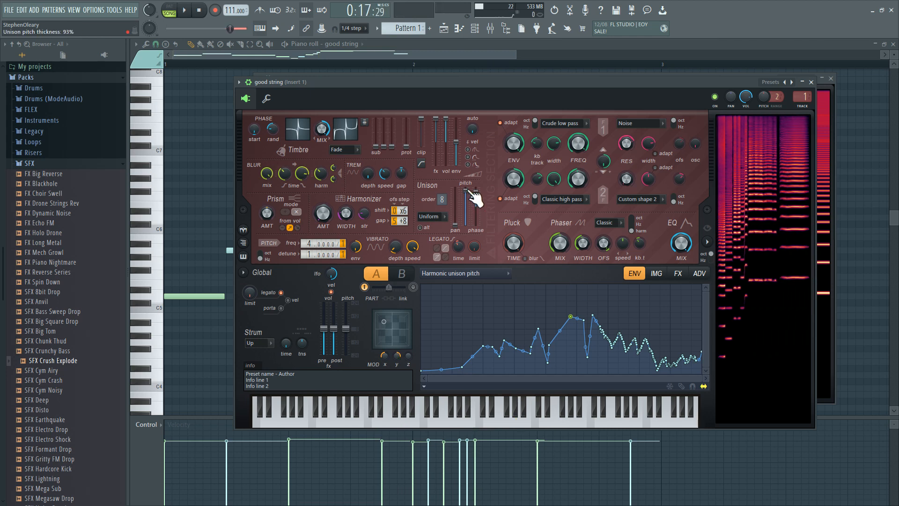
click(479, 276)
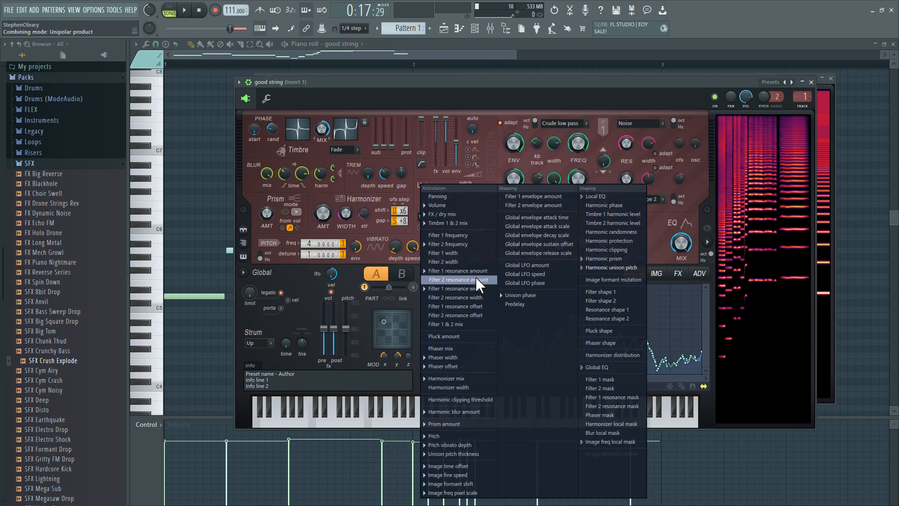
click(492, 143)
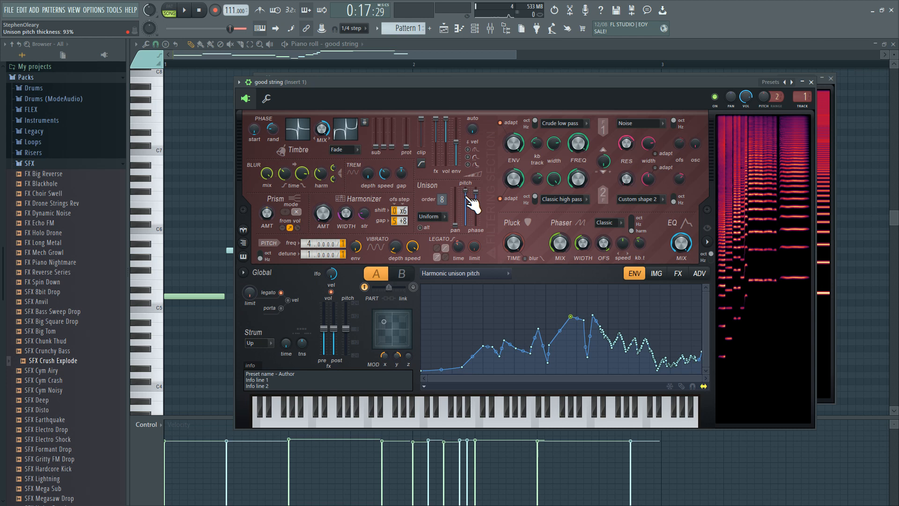
click(509, 273)
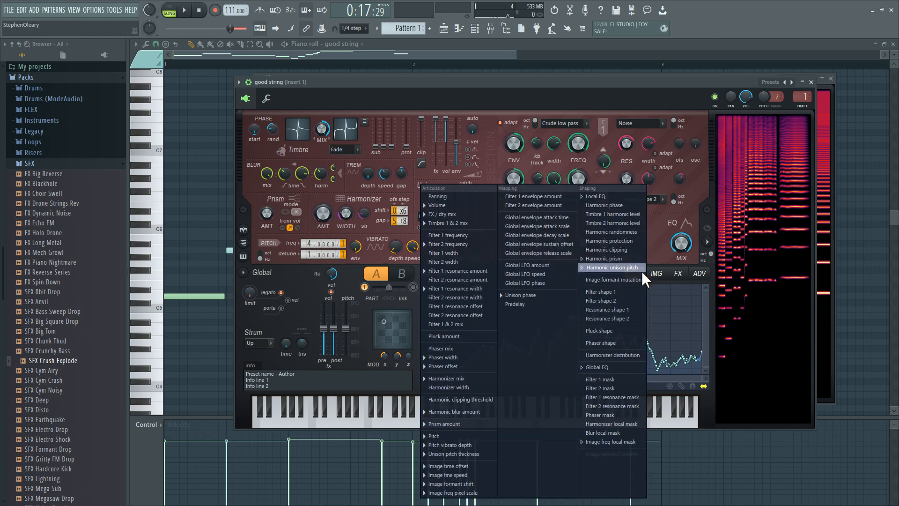
click(641, 272)
click(490, 272)
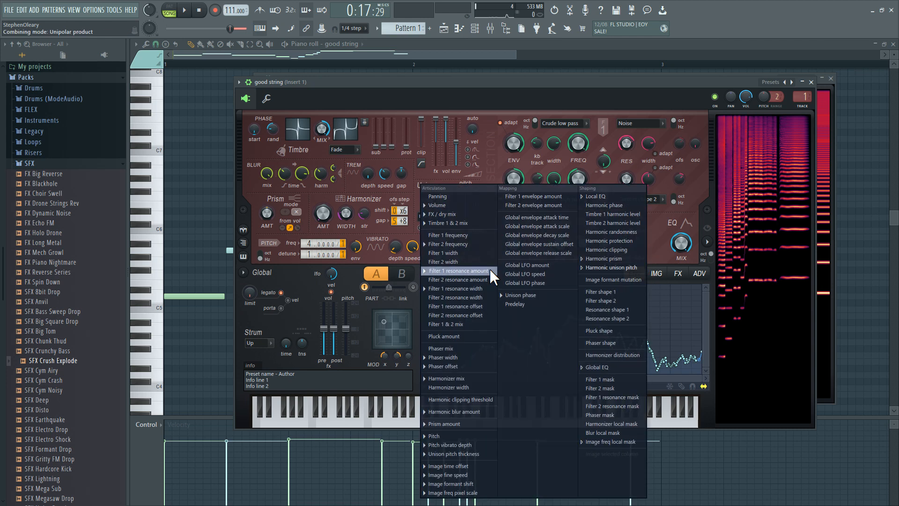
click(500, 160)
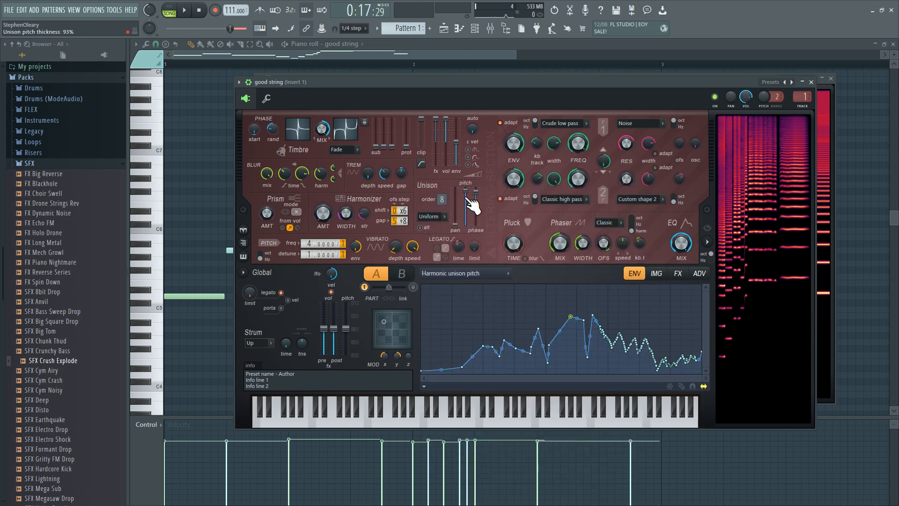
click(506, 274)
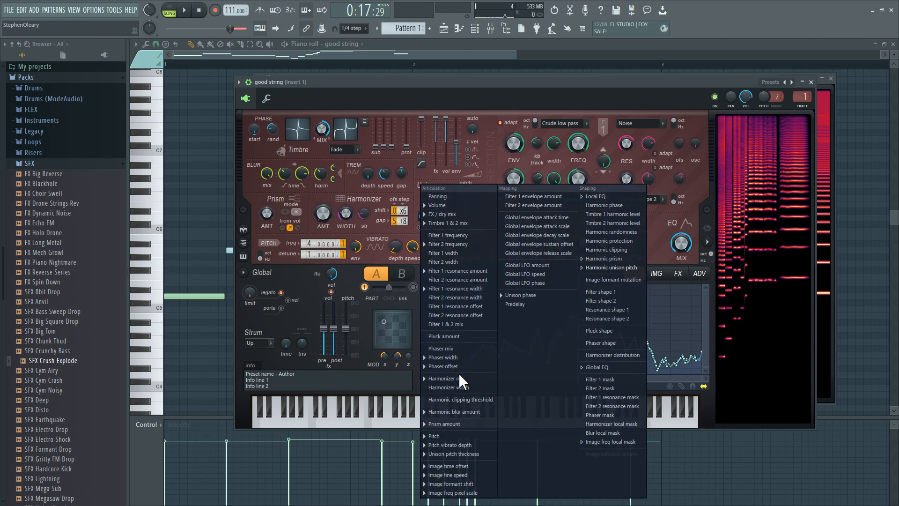
click(468, 179)
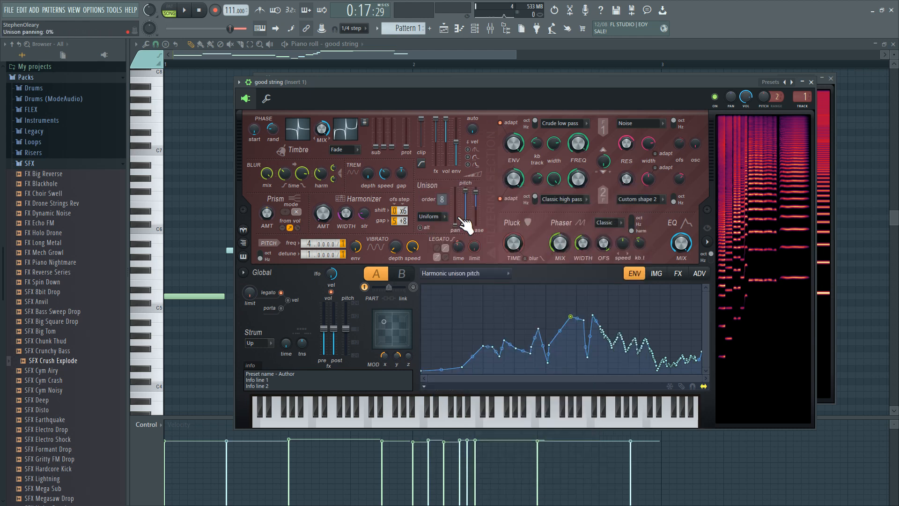
click(470, 277)
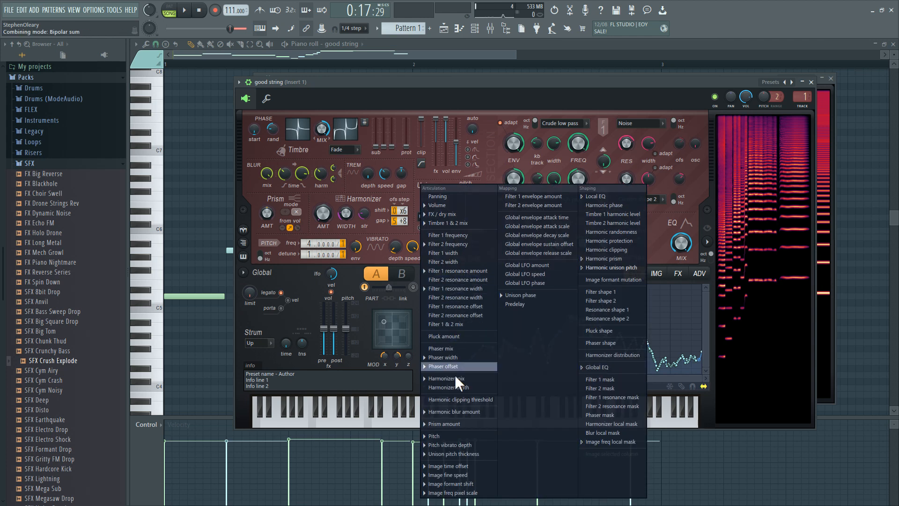
click(471, 466)
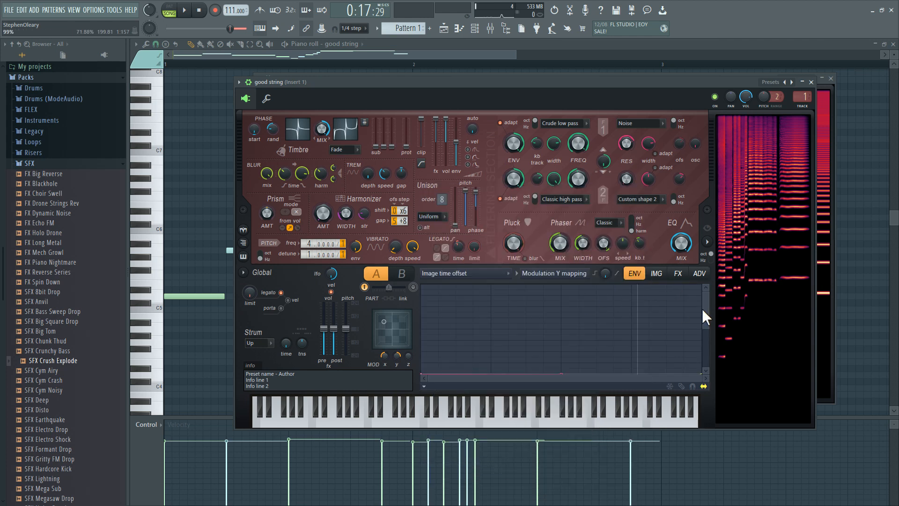
Step the envelope target to Image freq pixel scale, glancing at the image page
drag(705, 308, 707, 315)
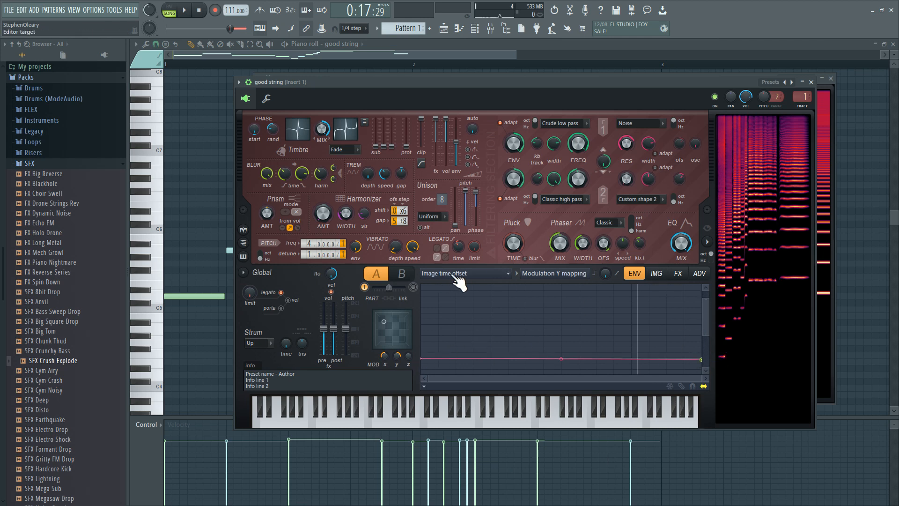
scroll(462, 277, down, 1)
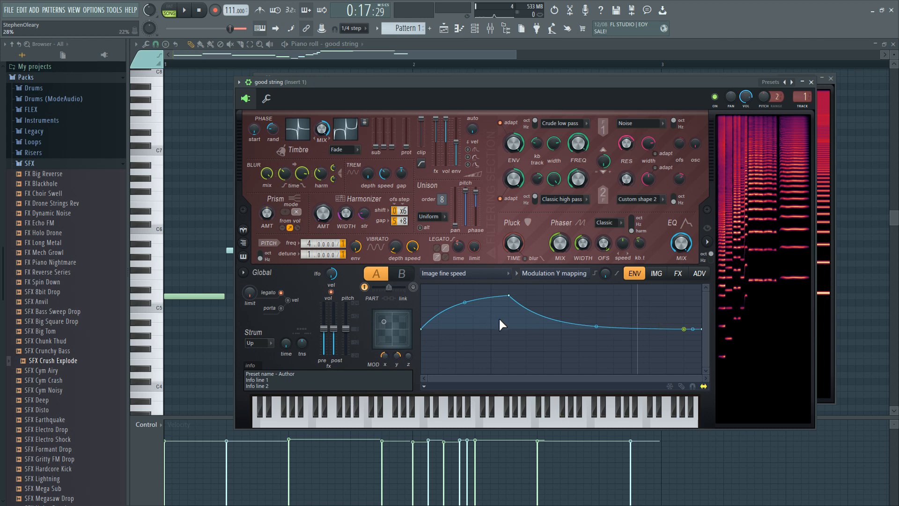
click(657, 274)
click(644, 275)
scroll(487, 273, down, 1)
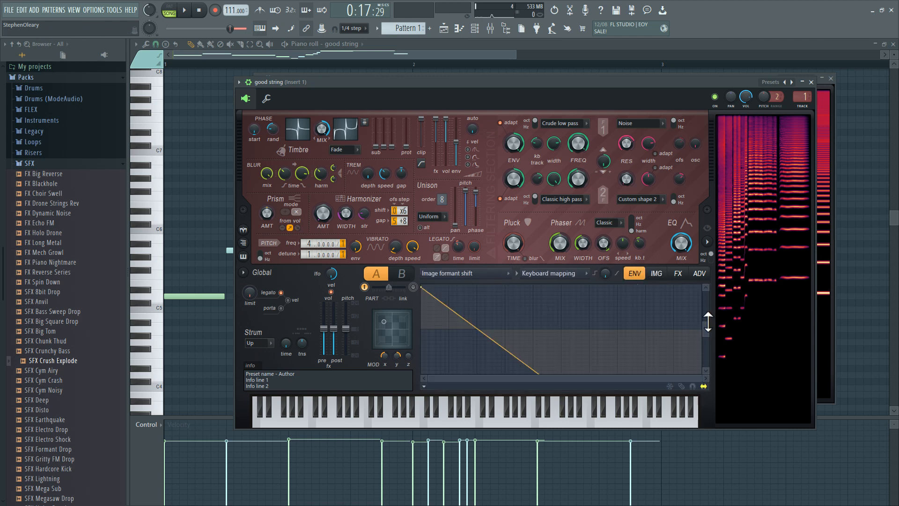
scroll(702, 305, up, 2)
click(574, 275)
click(573, 274)
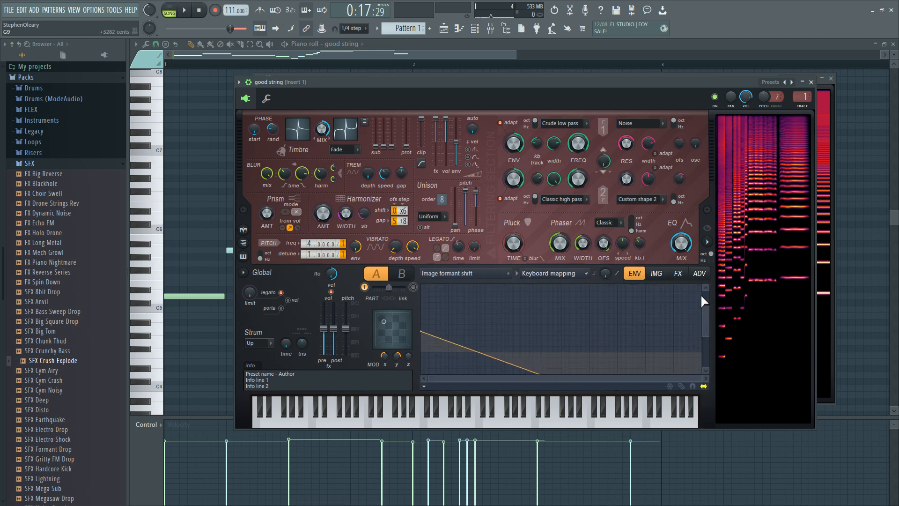
click(548, 274)
click(548, 274)
Check Harmor's effects and image pages and briefly audition the patch
scroll(487, 274, down, 1)
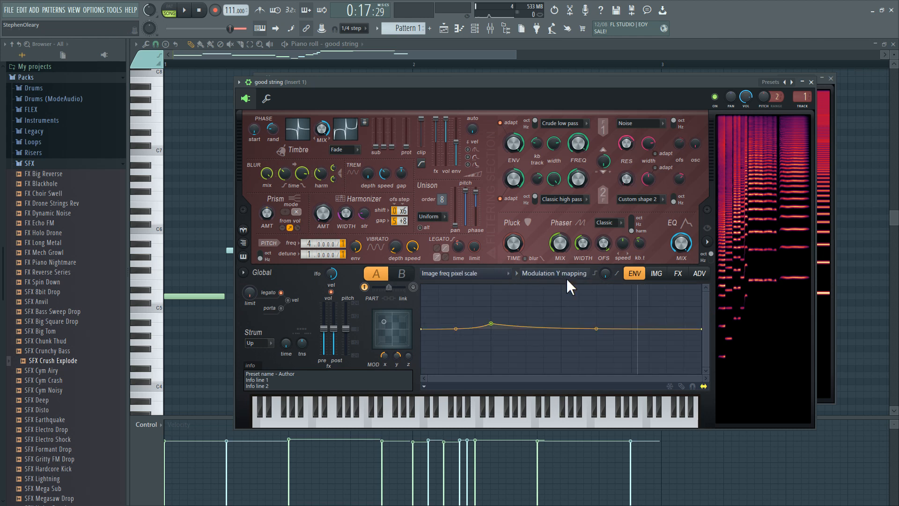
click(679, 274)
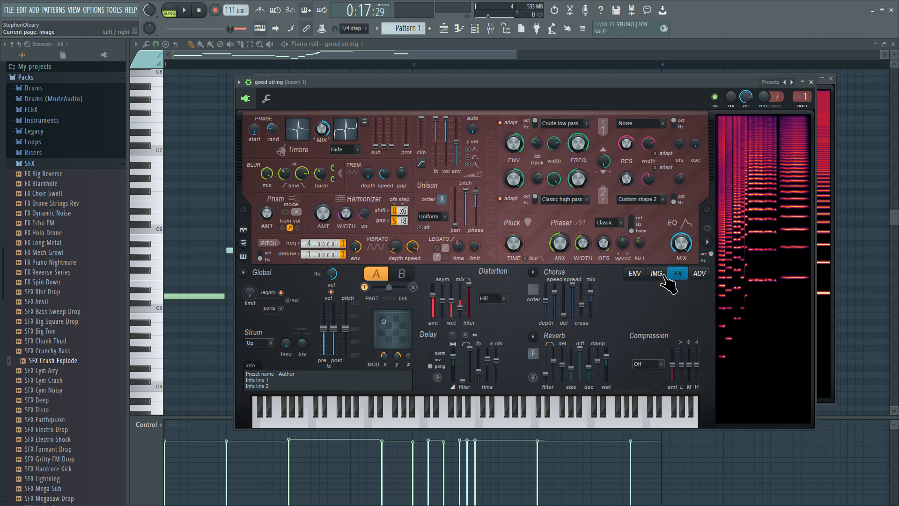
click(657, 274)
key(space)
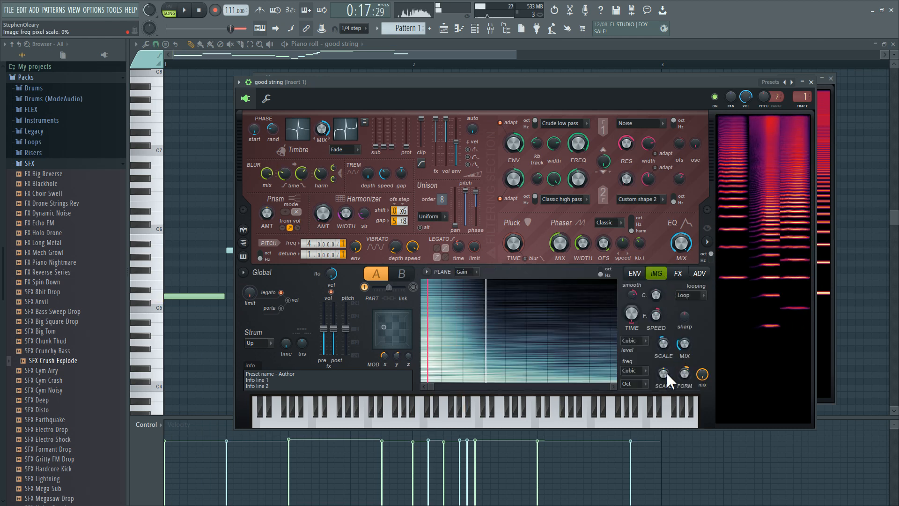
key(space)
click(638, 275)
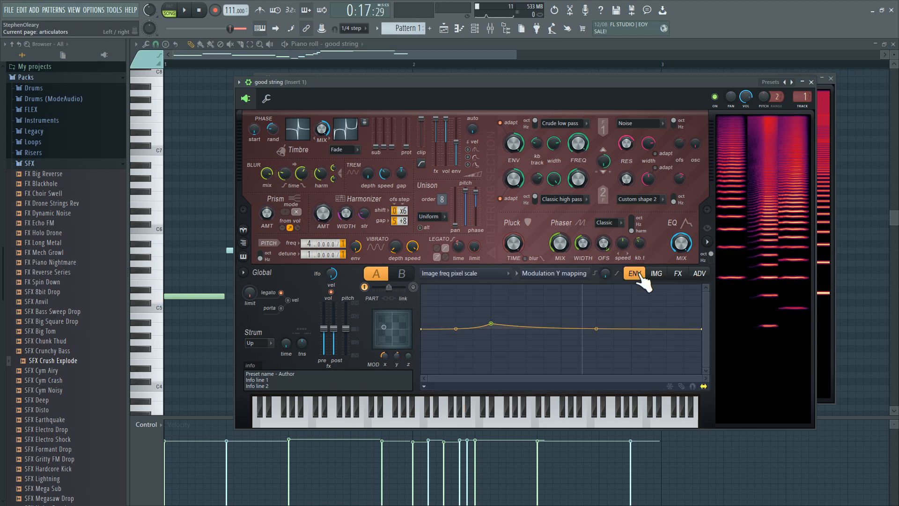
Set the envelope target to Unison phase, showing its steadily rising ramp
click(480, 273)
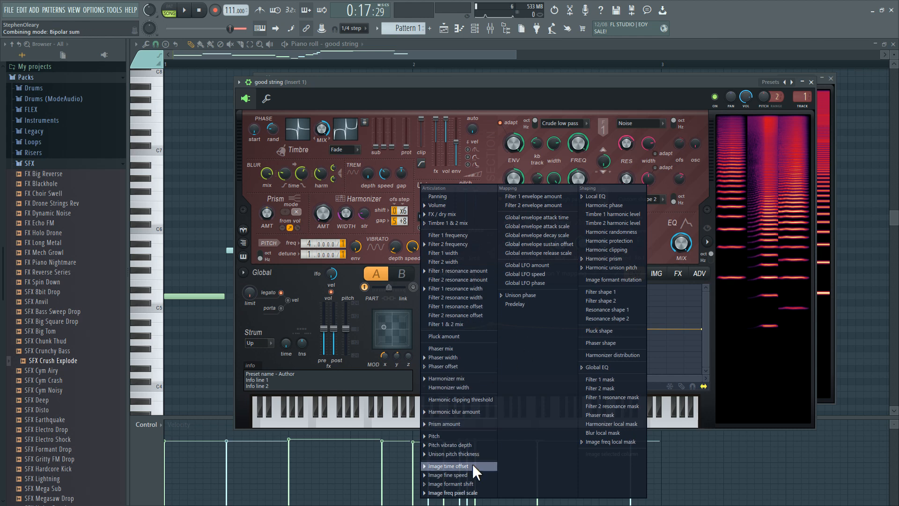
click(546, 295)
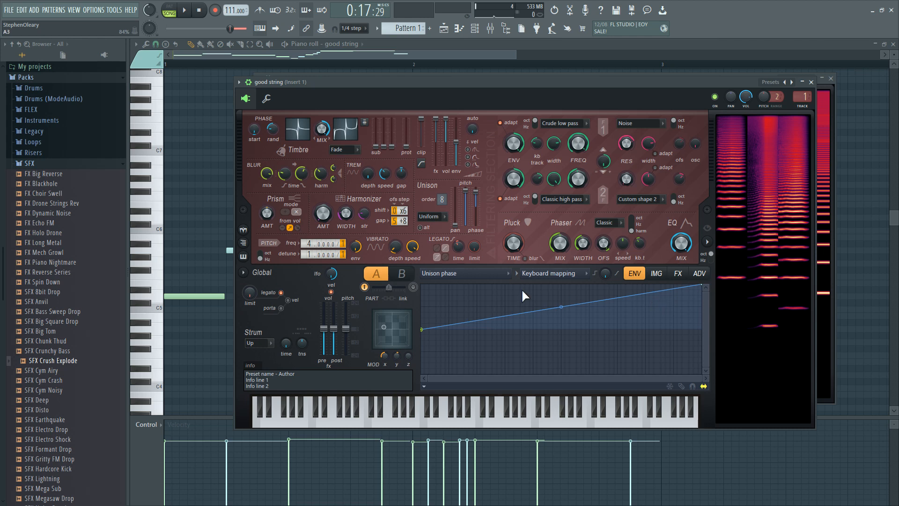
click(498, 274)
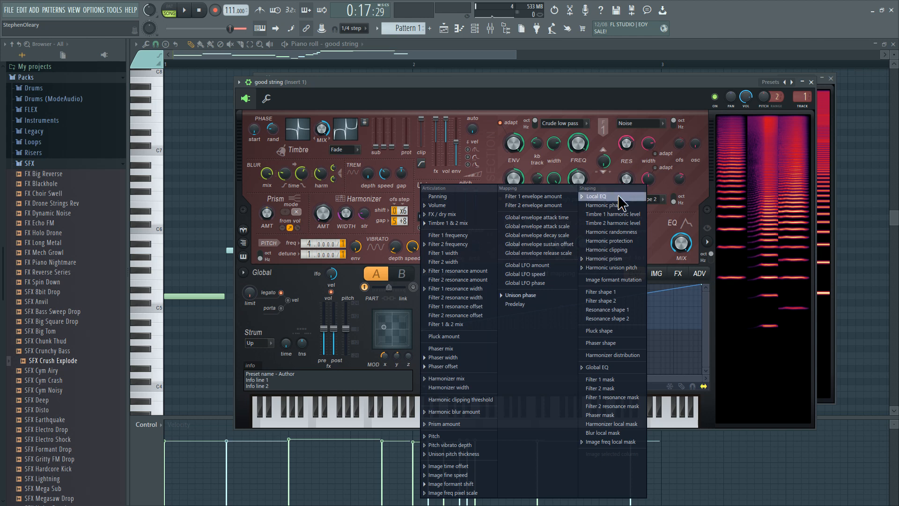
Show the Local EQ envelope zoomed out, then the Harmonic prism and Harmonic unison pitch envelopes
click(609, 197)
drag(707, 328, 707, 294)
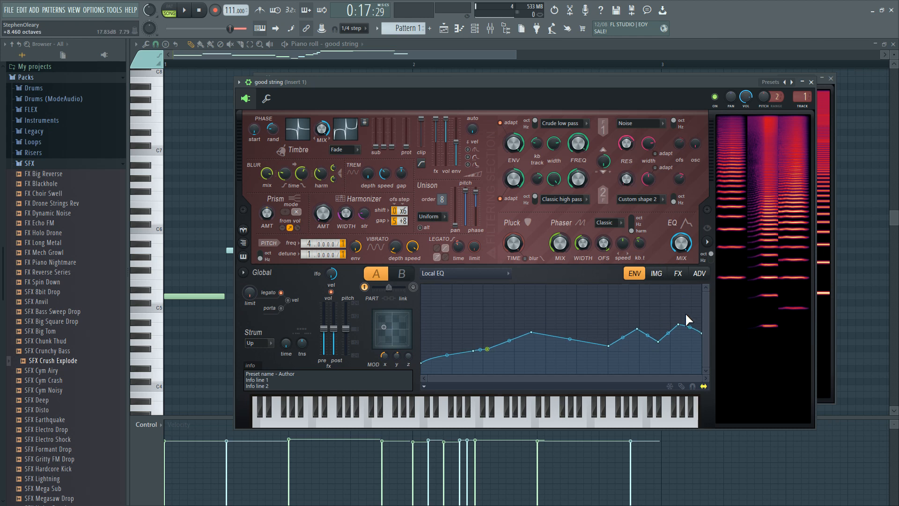
click(478, 273)
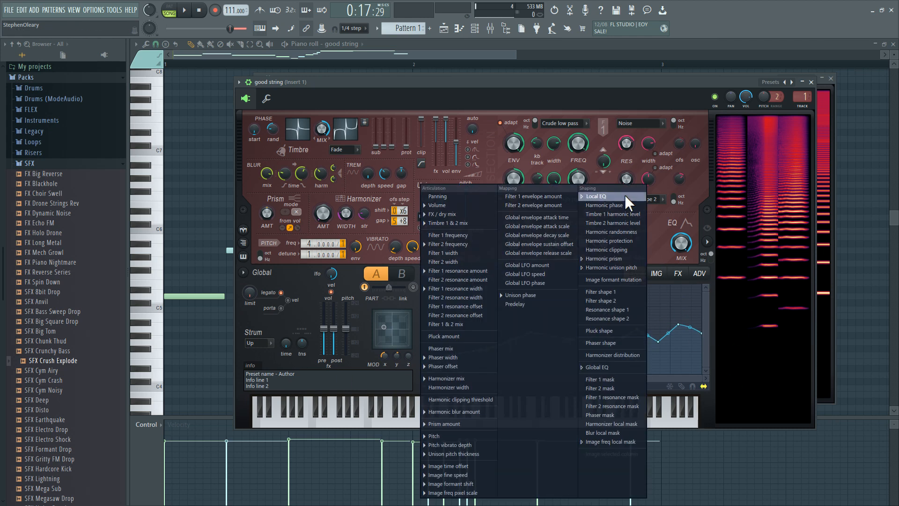
click(609, 258)
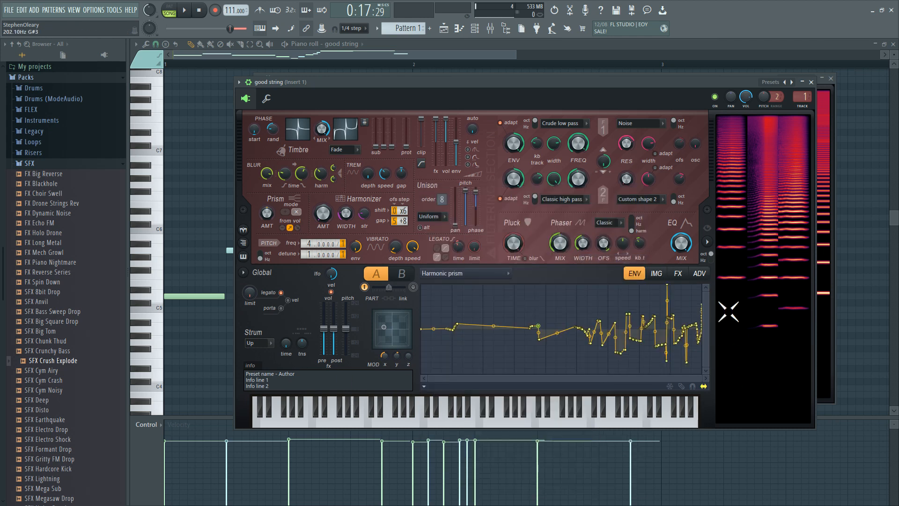
click(468, 274)
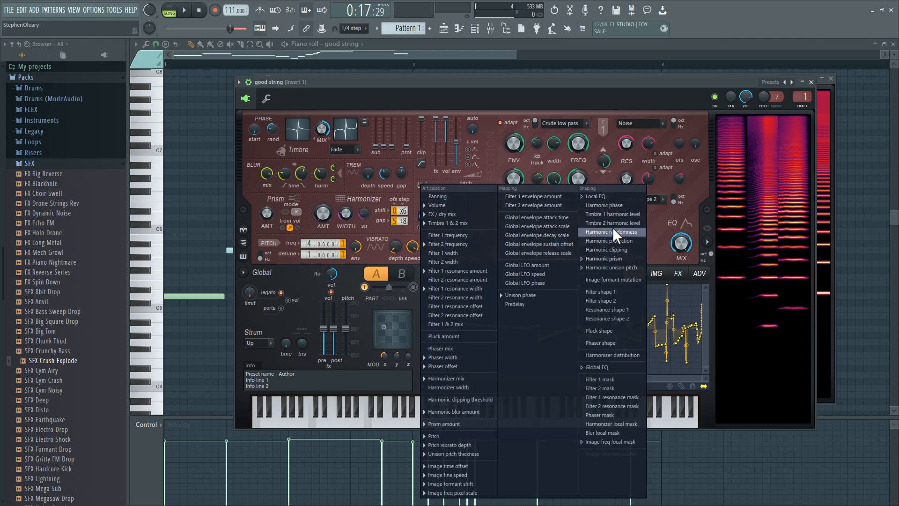
click(622, 266)
click(493, 276)
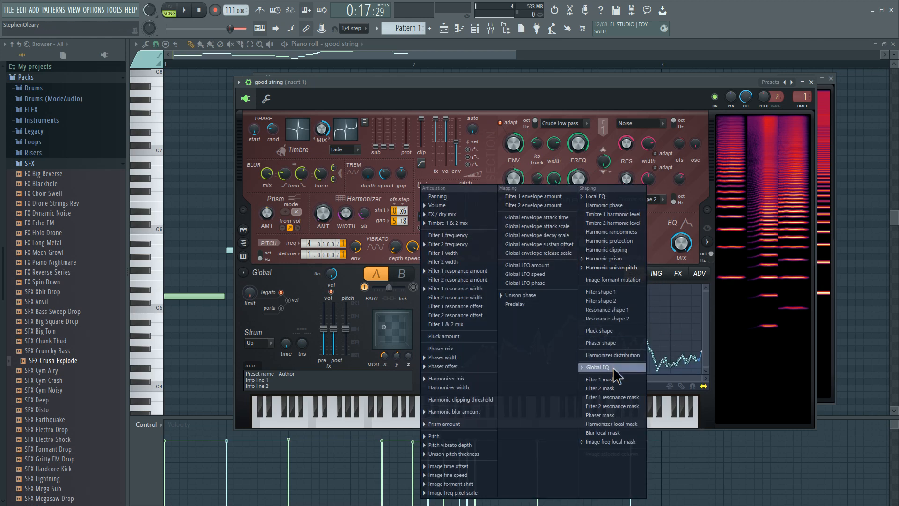
Switch the envelope target to Global EQ, then to Image freq local mask
click(614, 368)
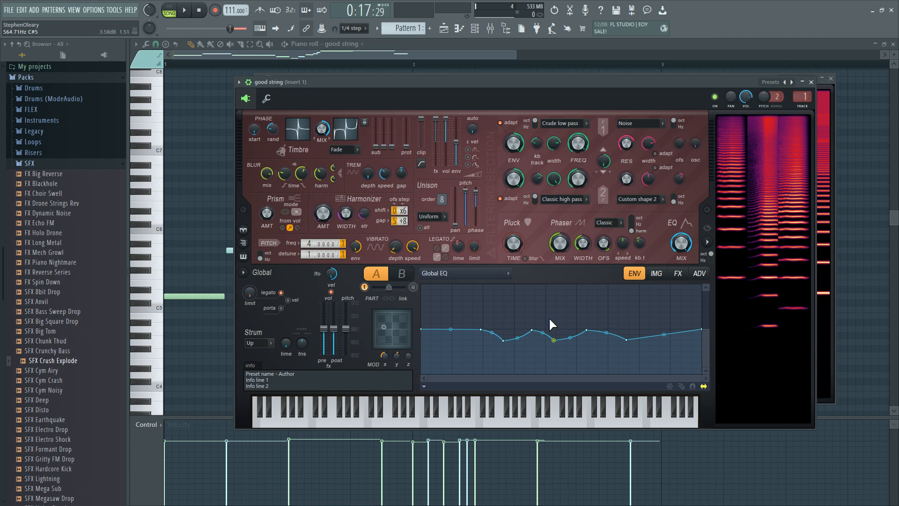
click(488, 272)
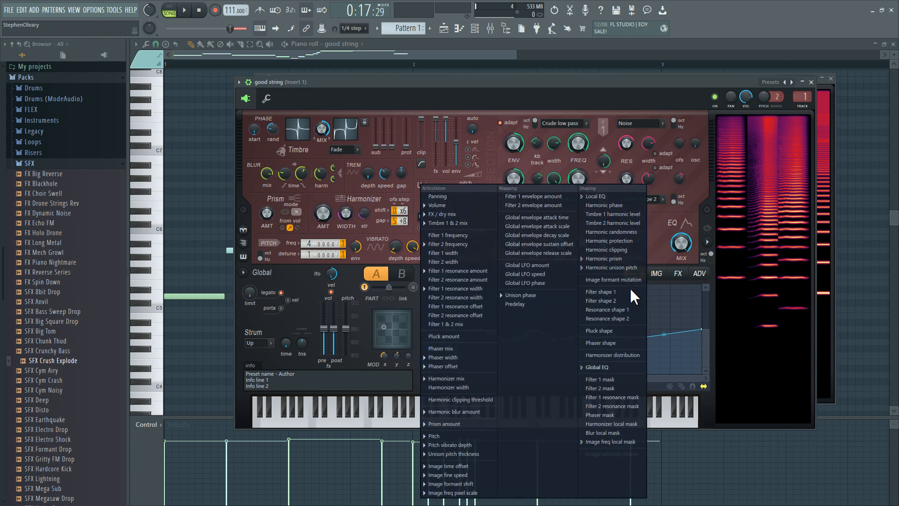
click(603, 442)
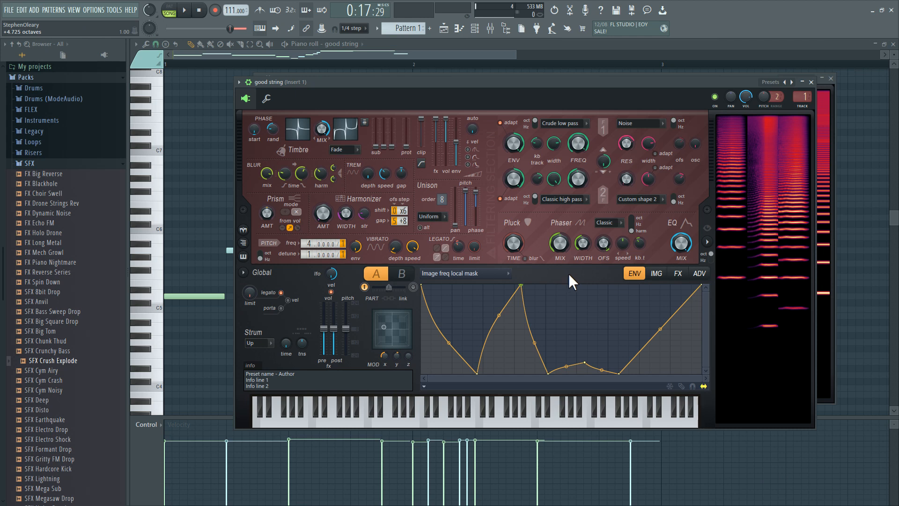
Compare Harmor's image page against the envelope page, then bring up the Playlist
click(656, 274)
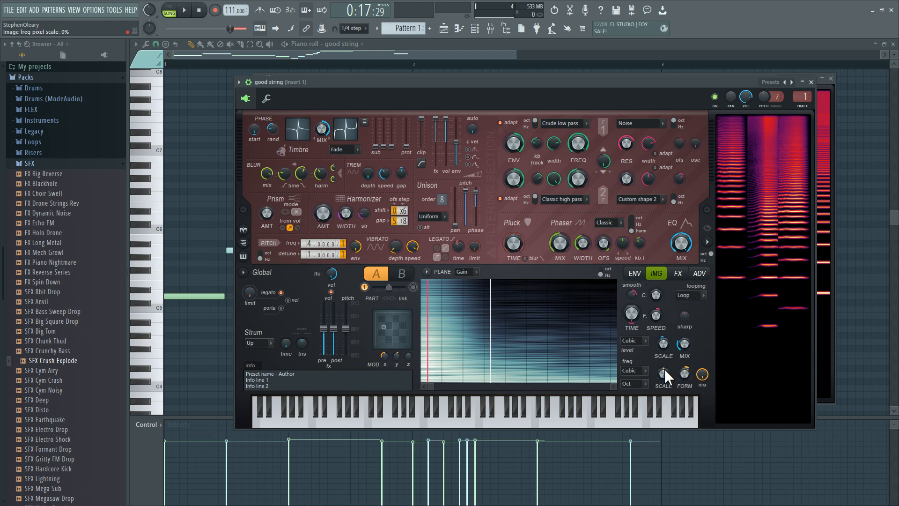
click(640, 275)
click(657, 276)
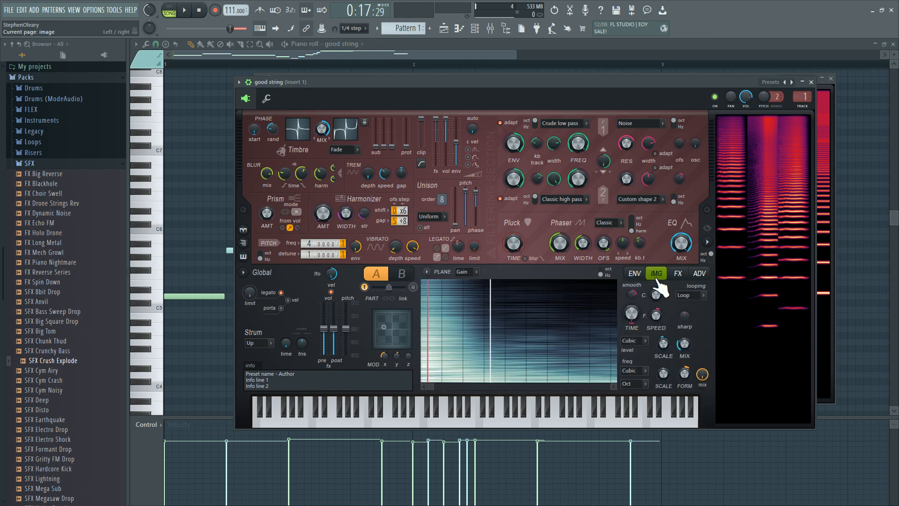
click(637, 276)
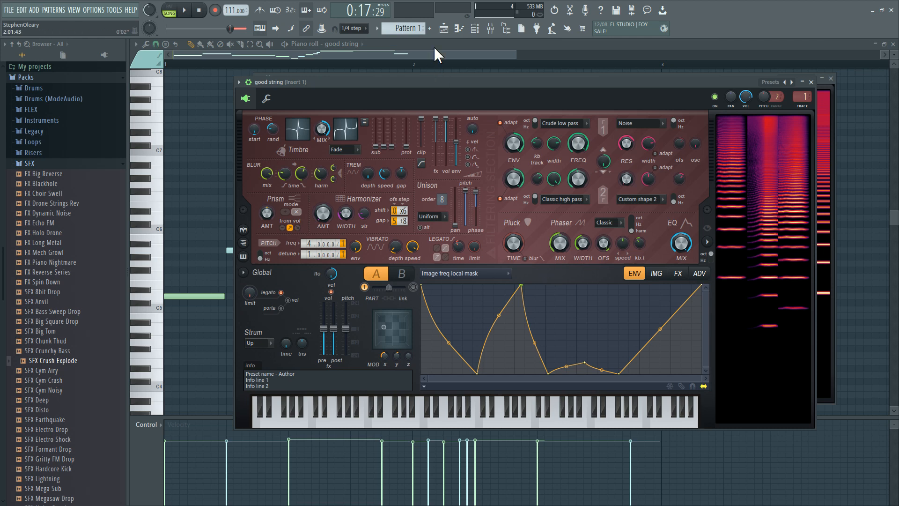
click(444, 29)
Play the arrangement with master pitch raised to +300 cents, then stop and open the Mixer
ctrl+scroll(489, 303, down, 6)
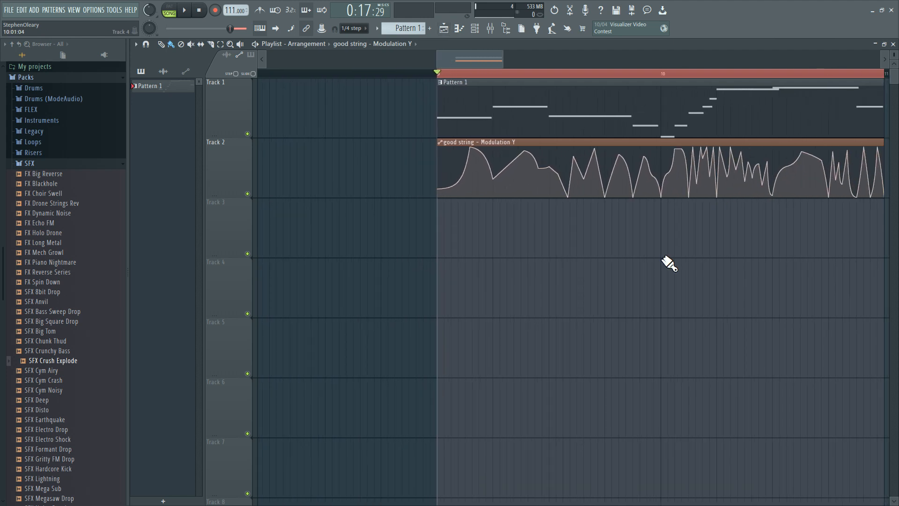
ctrl+scroll(482, 261, up, 3)
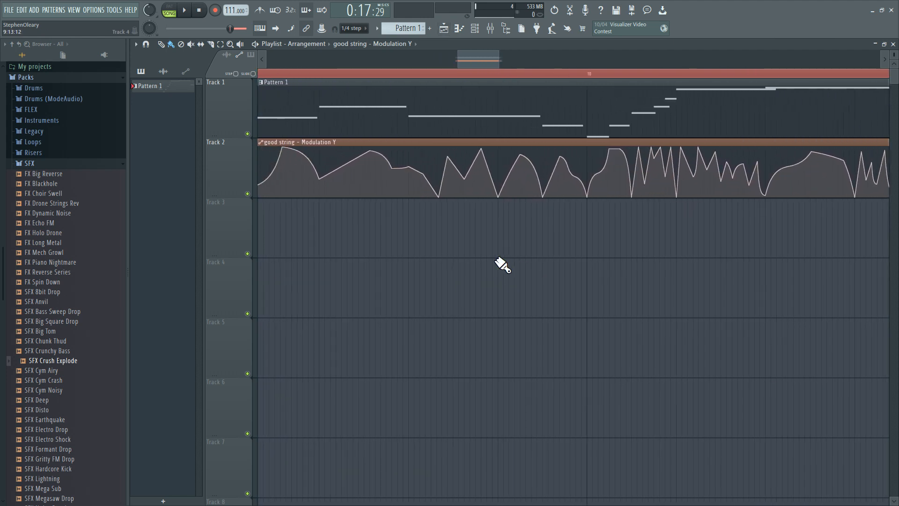
key(space)
ctrl+scroll(498, 265, down, 1)
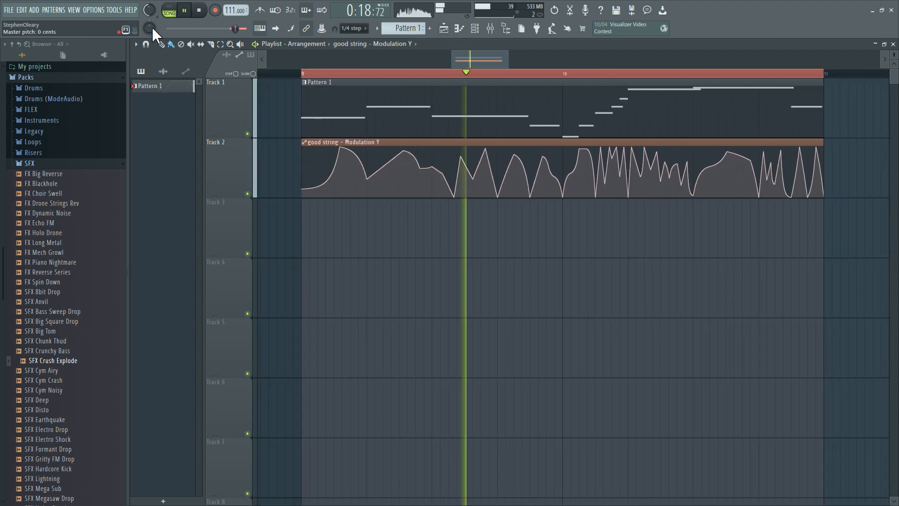
drag(150, 29, 133, 1)
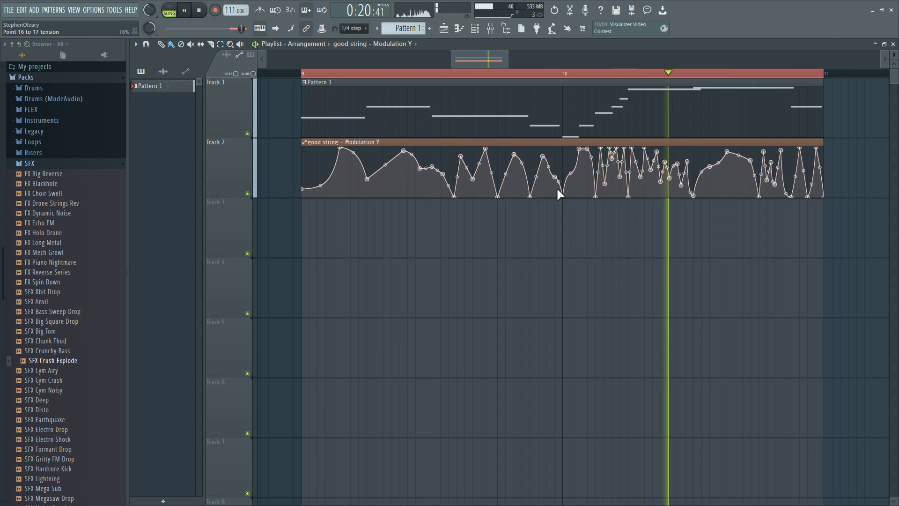
key(space)
click(490, 29)
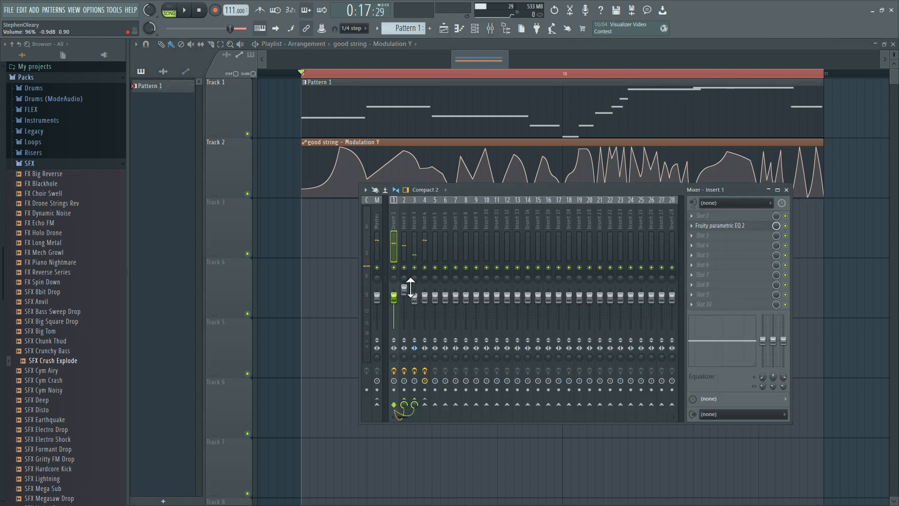
Select Insert 2, audition the mix, enable effects on Inserts 2 and 3, and open Insert 2's Convolver
click(404, 247)
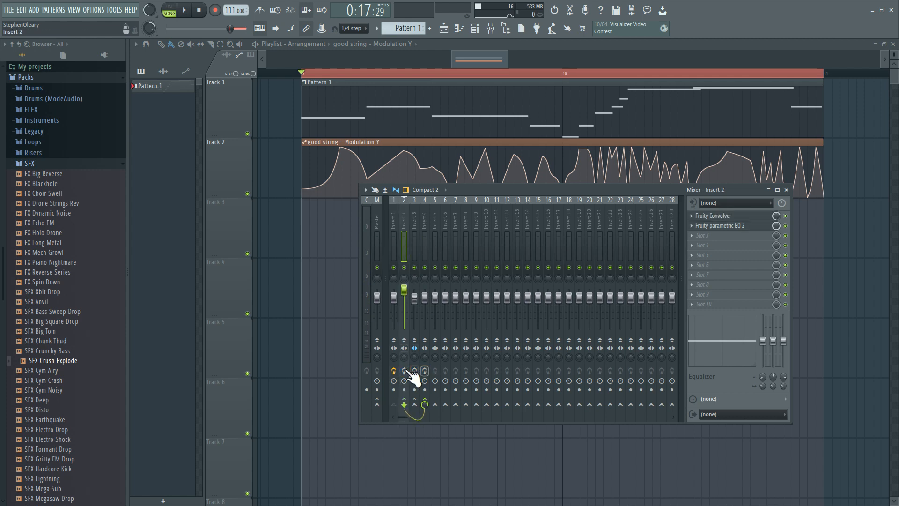
key(space)
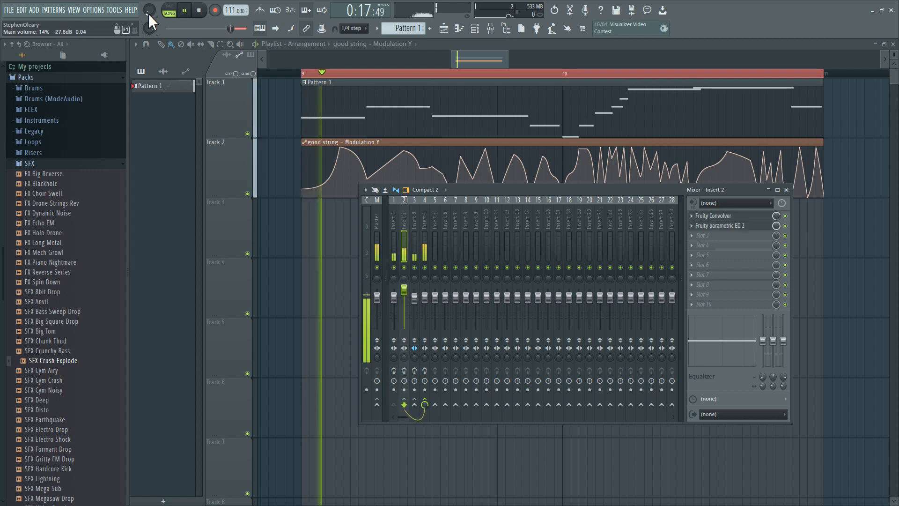
scroll(148, 13, up, 7)
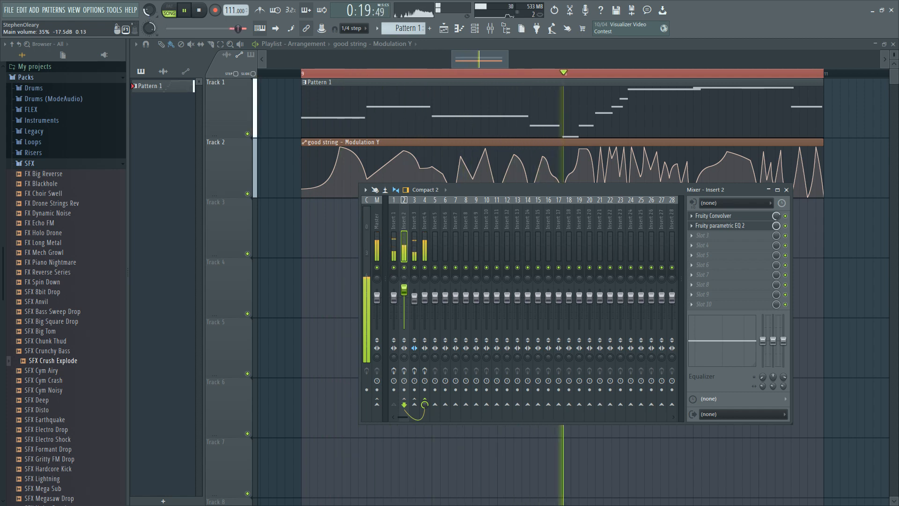
key(space)
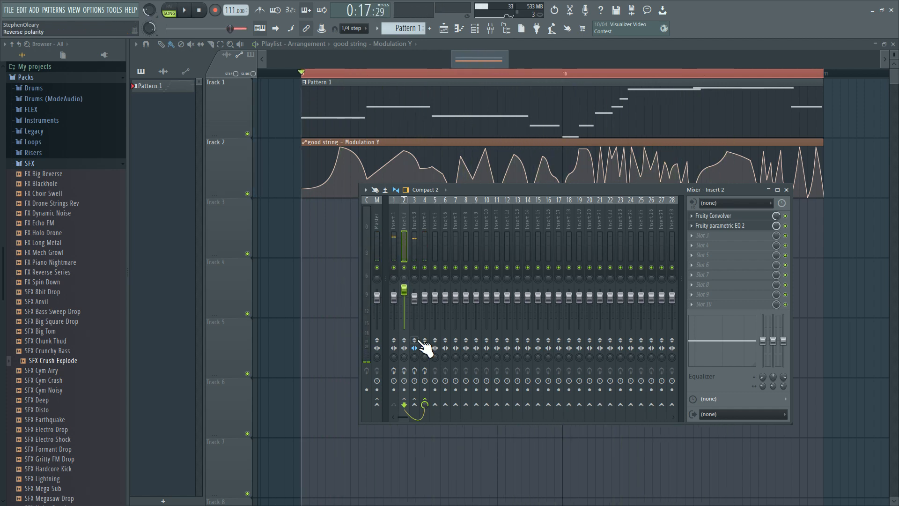
click(404, 371)
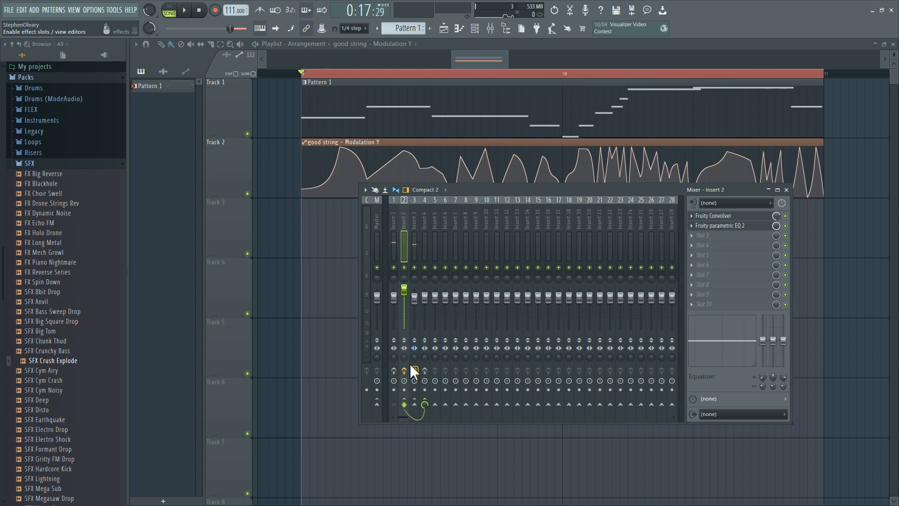
click(414, 371)
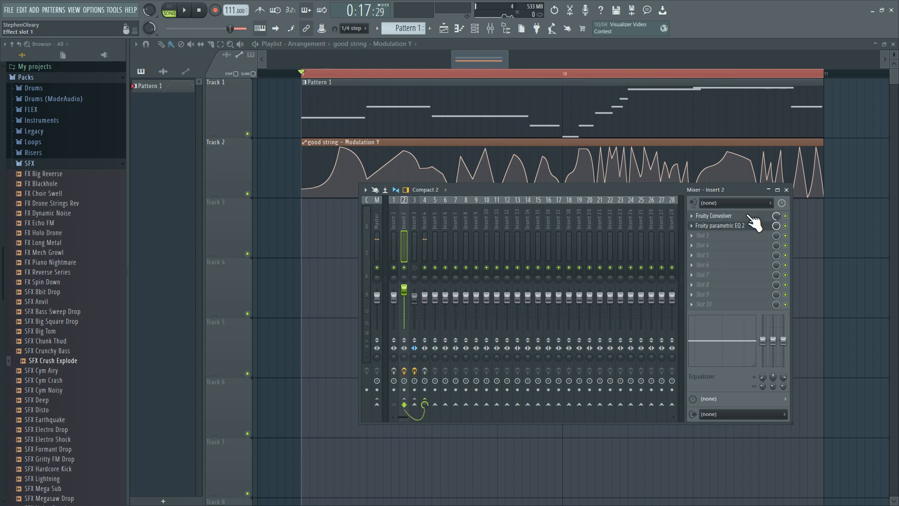
click(750, 216)
Show and preview the Woodish - #4 impulse response in Insert 2's Convolver
click(577, 245)
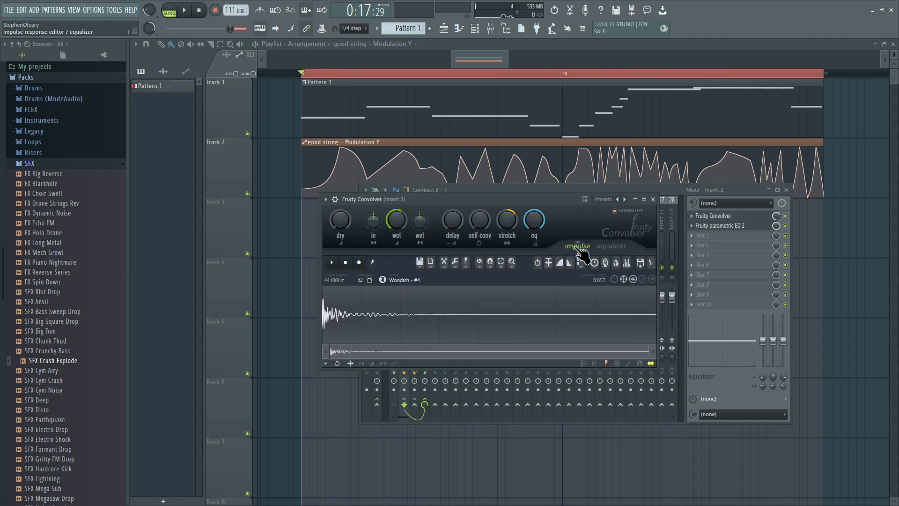
click(332, 264)
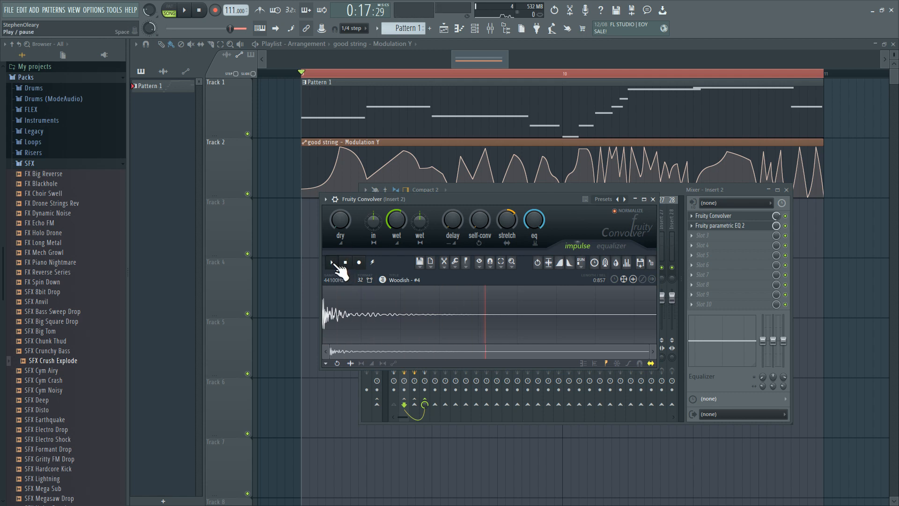
click(346, 264)
click(332, 264)
click(346, 265)
drag(568, 200, 537, 301)
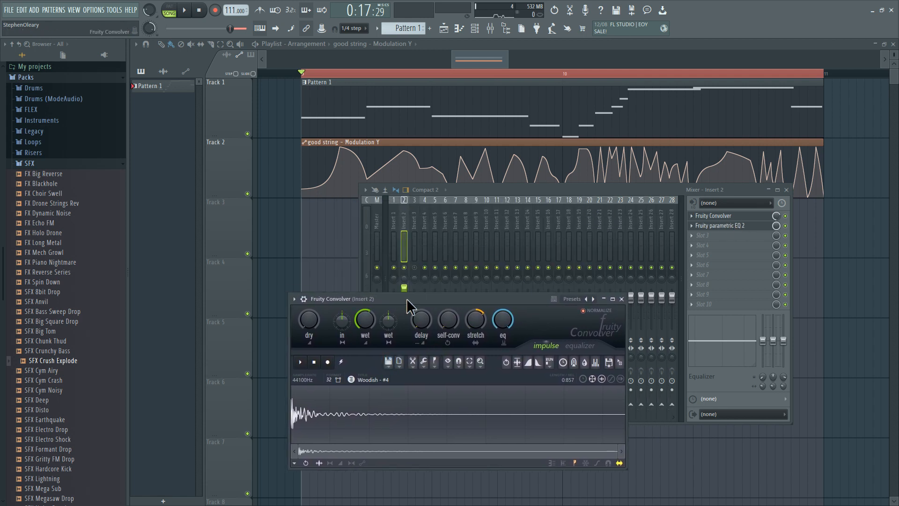
drag(406, 299, 424, 266)
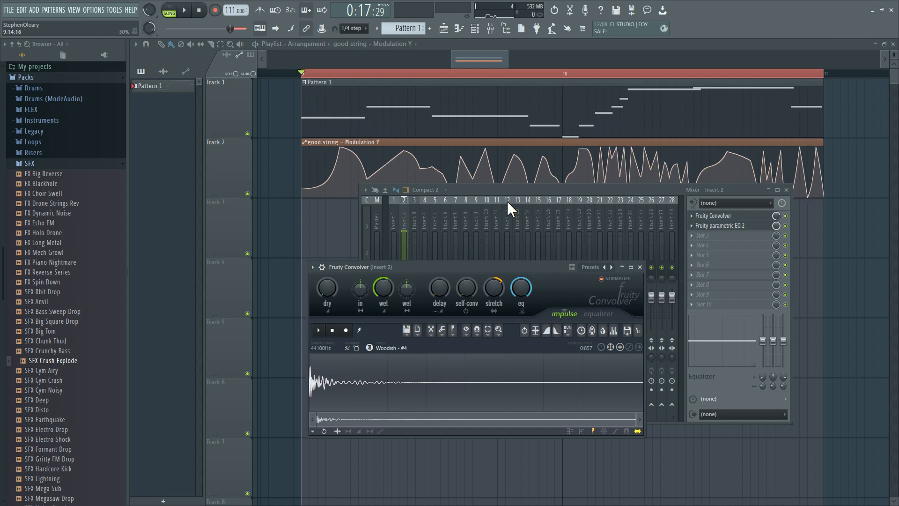
Play the song and raise the Convolver's Wet level, briefly checking its equalizer view
click(184, 10)
key(space)
click(612, 192)
key(space)
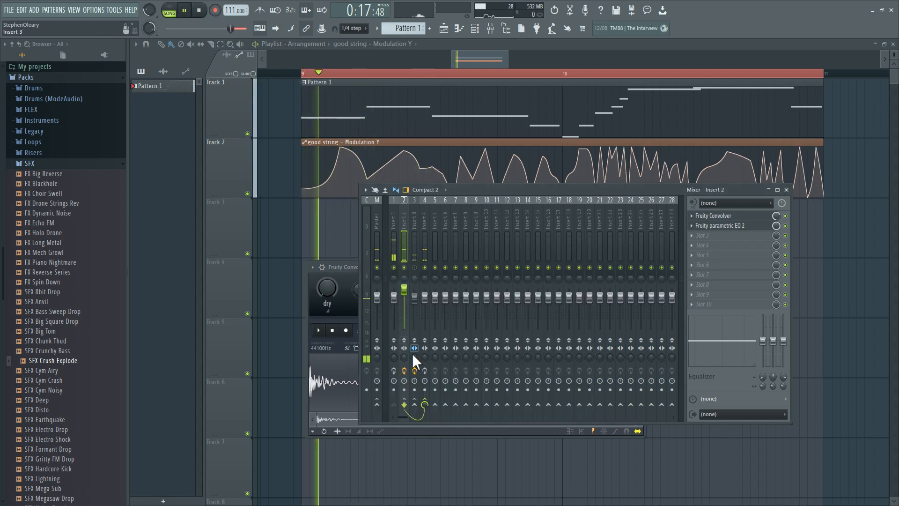
key(space)
key(space)
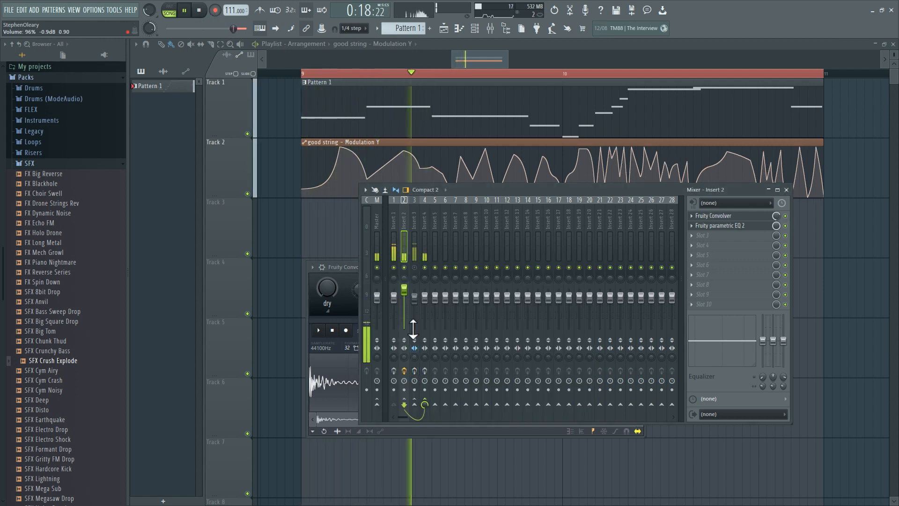
key(space)
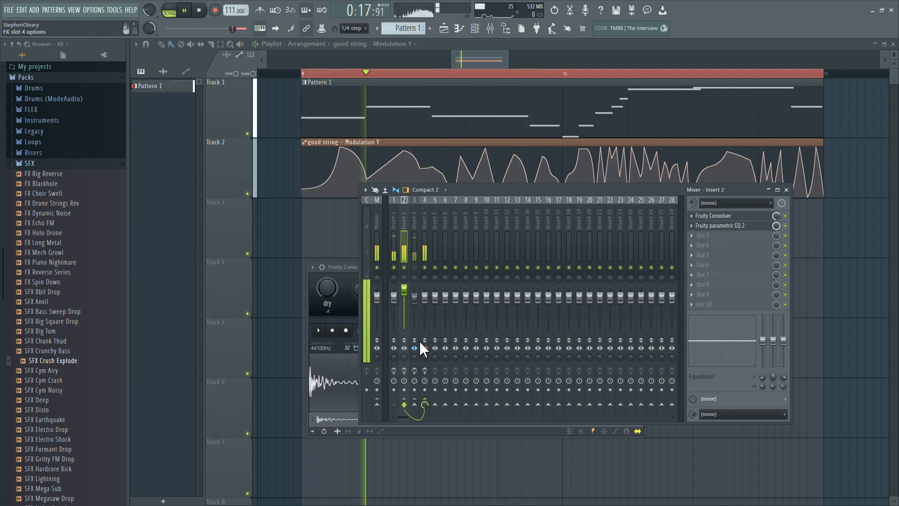
key(space)
key(space)
click(354, 273)
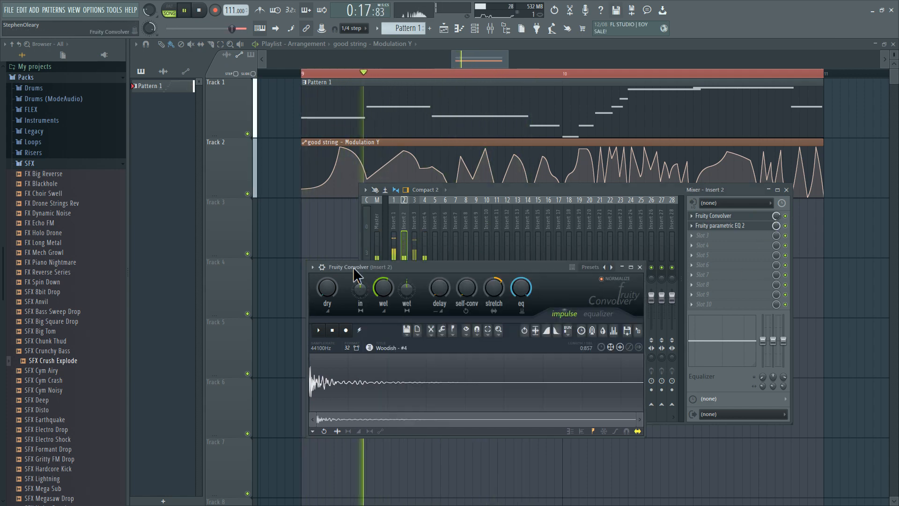
drag(383, 288, 383, 275)
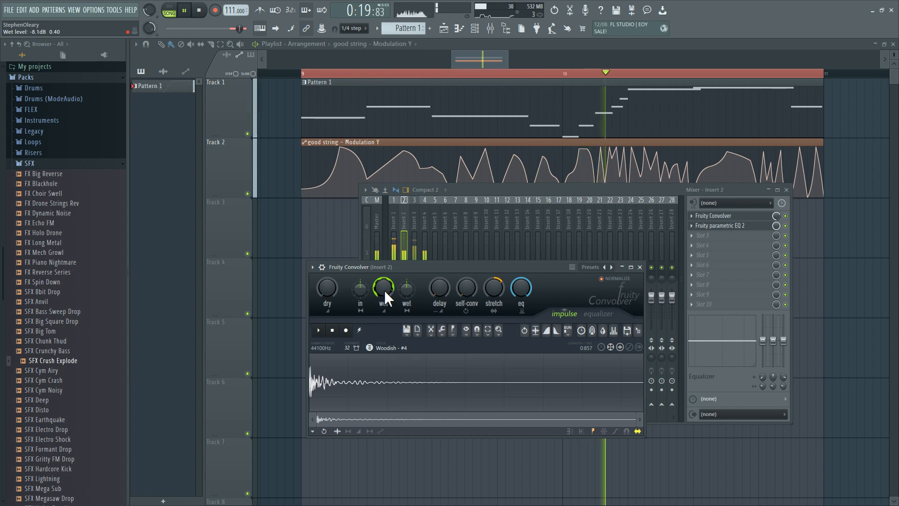
key(space)
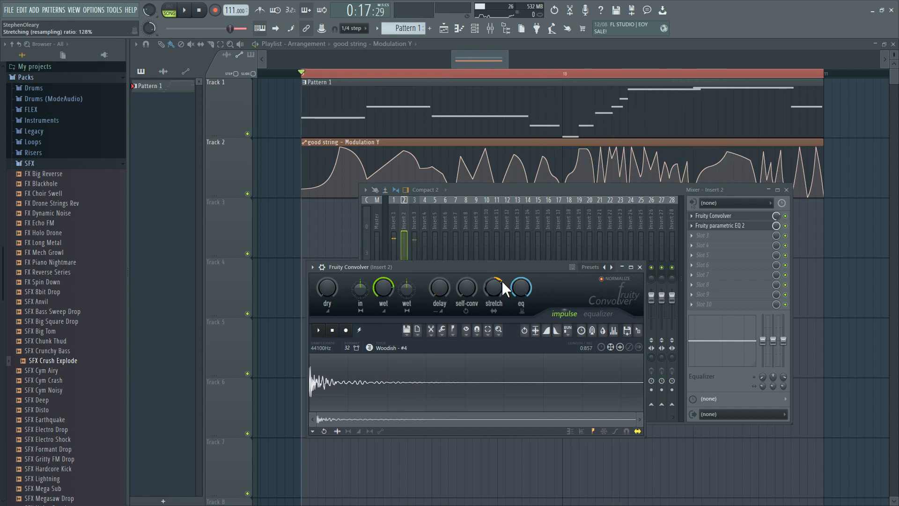
click(604, 311)
click(592, 318)
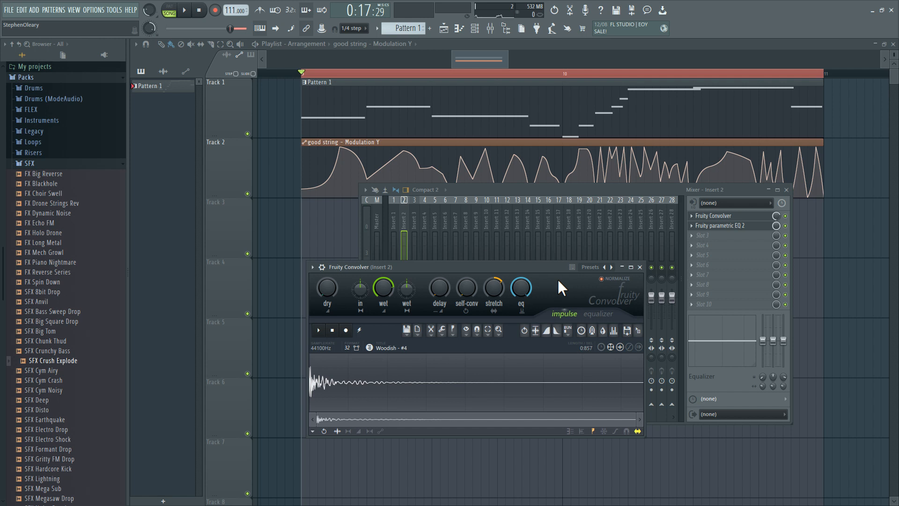
Mute Insert 2 and preview Insert 3's Fruity Convolver impulse response
click(416, 216)
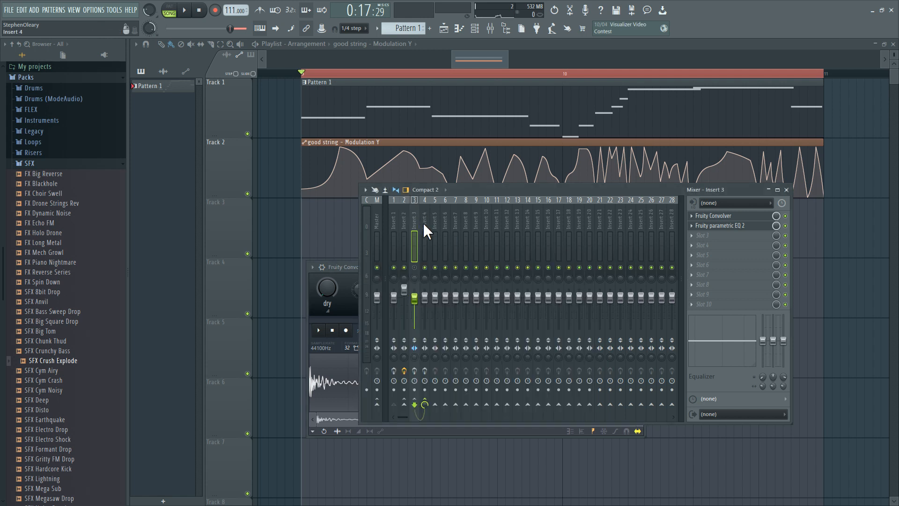
click(405, 268)
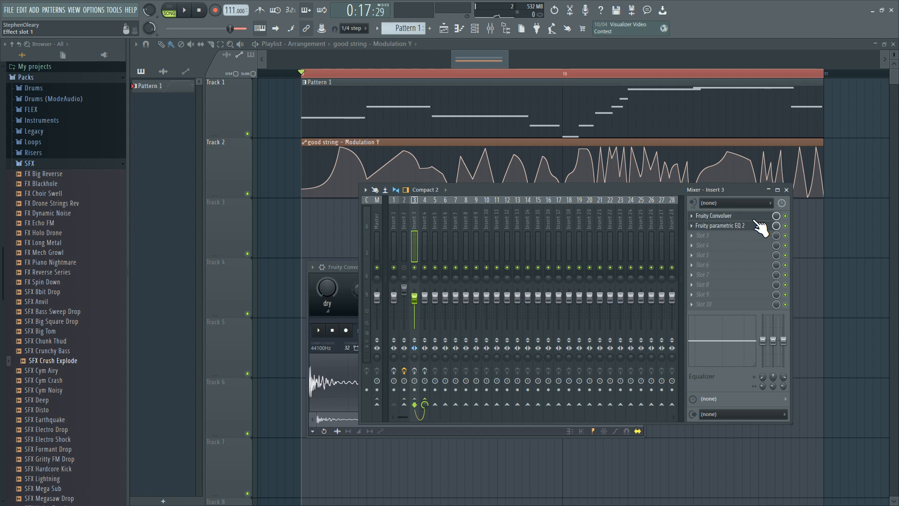
click(761, 216)
click(656, 164)
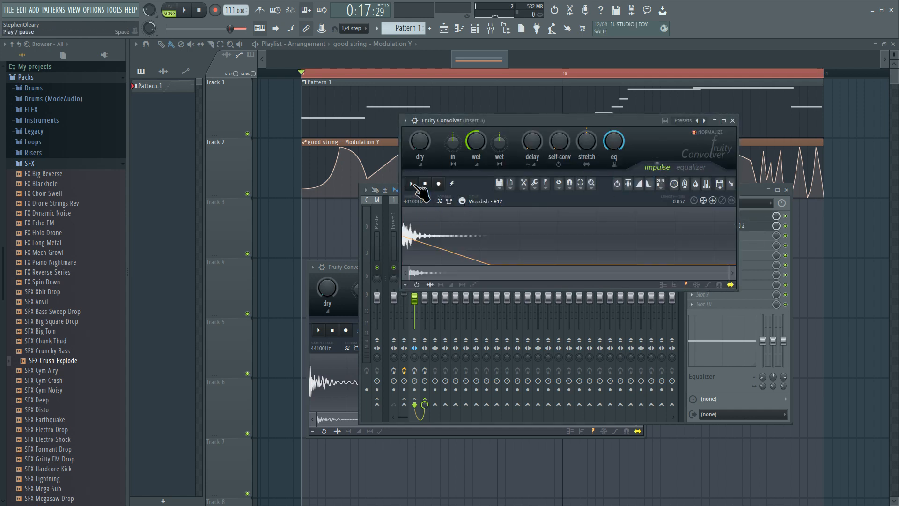
click(753, 191)
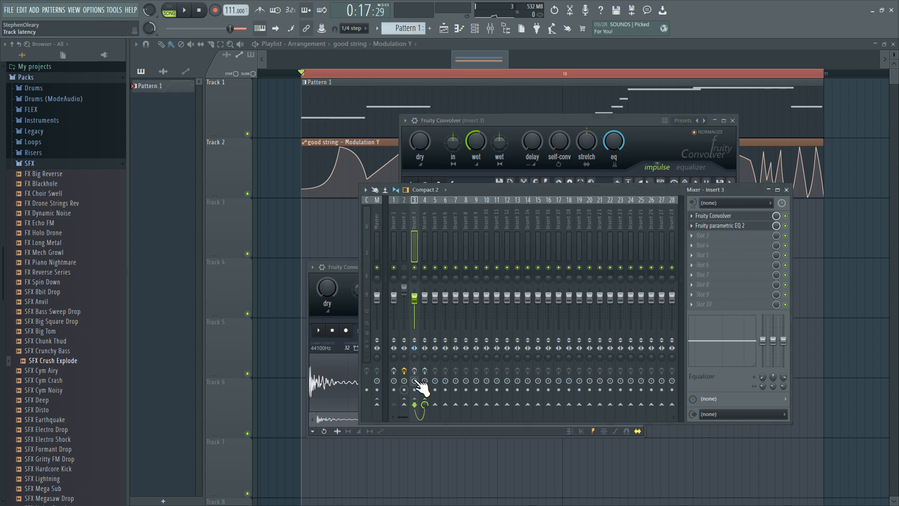
click(539, 136)
click(411, 184)
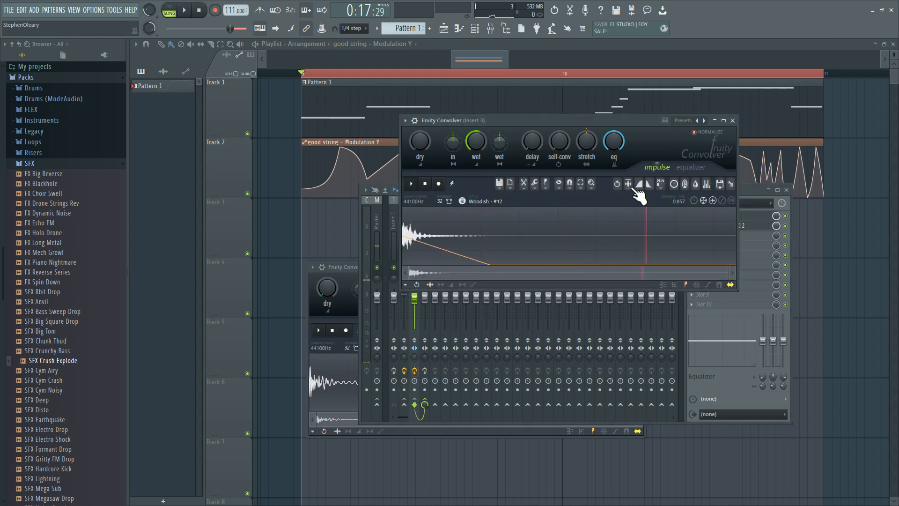
Play the song with Insert 3 briefly at 125% volume, then select Insert 4
click(742, 189)
key(space)
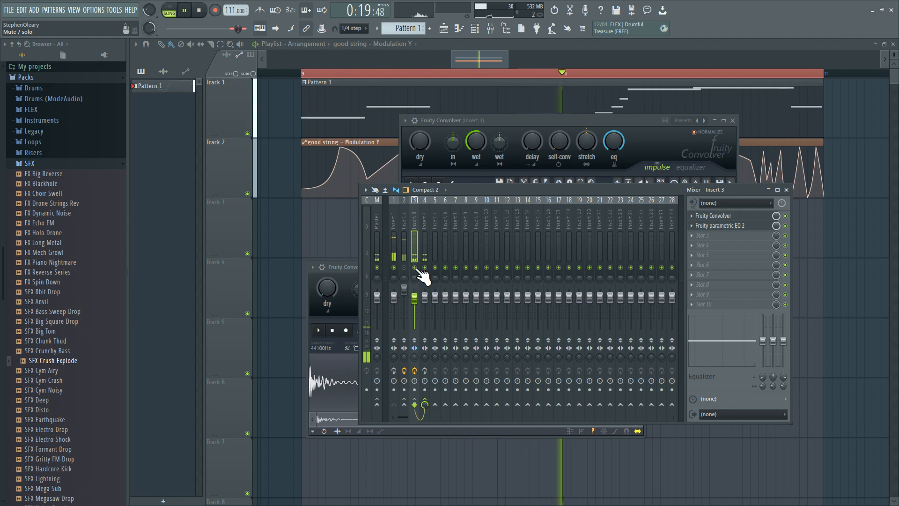
mouse_move(415, 298)
mouse_down()
mouse_move(415, 288)
mouse_move(415, 298)
mouse_up()
key(space)
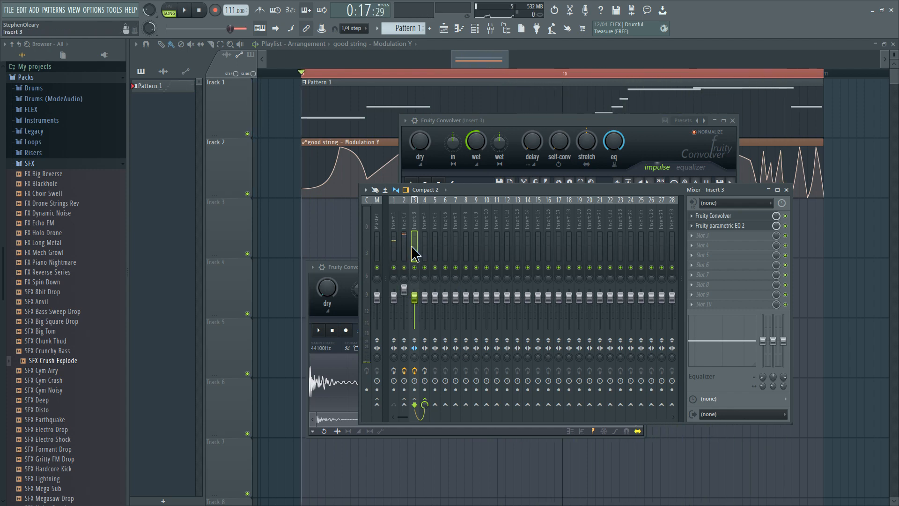
click(425, 246)
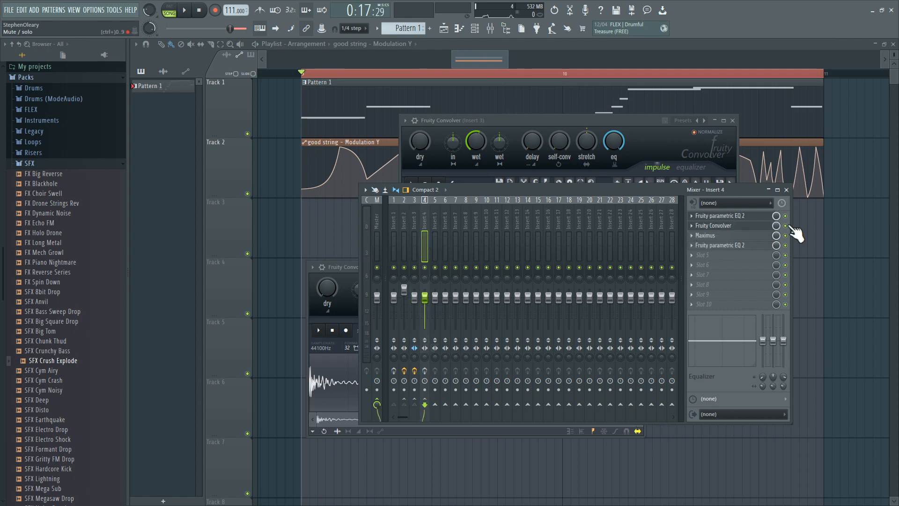
Open Insert 4's Maximus in its animated MONITOR display with the MASTER band selected
click(760, 238)
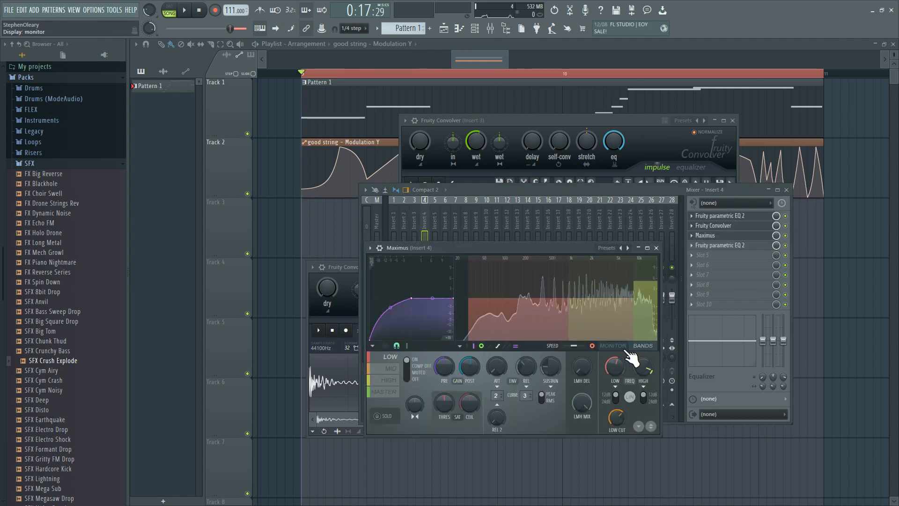
click(656, 248)
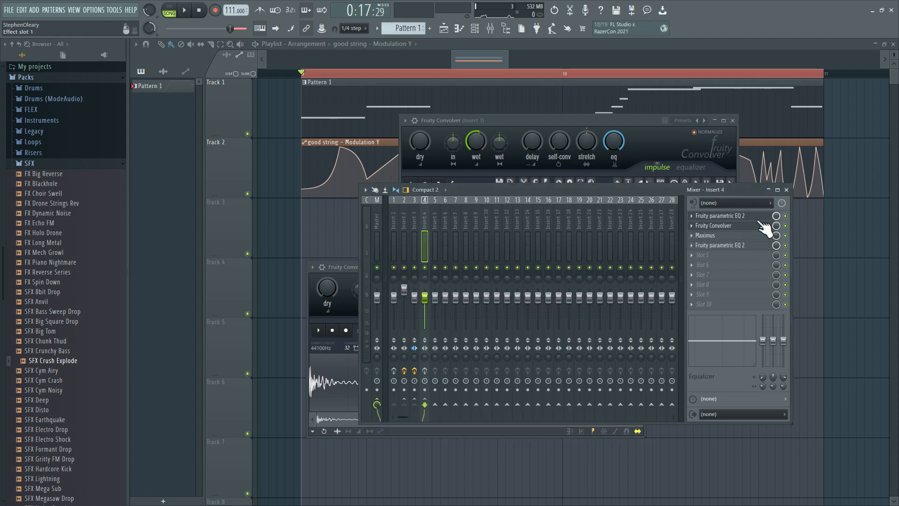
click(749, 235)
click(615, 346)
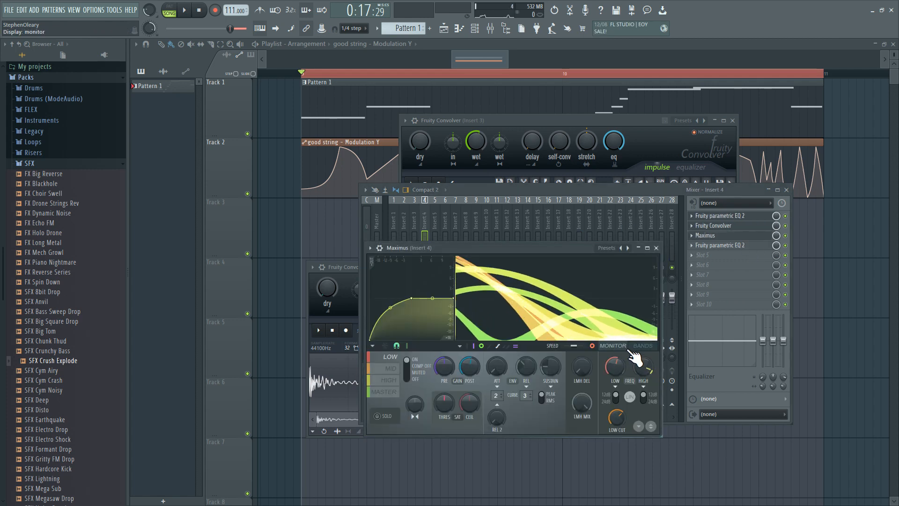
click(384, 392)
Bring Maximus to the front and play the song briefly through it
click(593, 186)
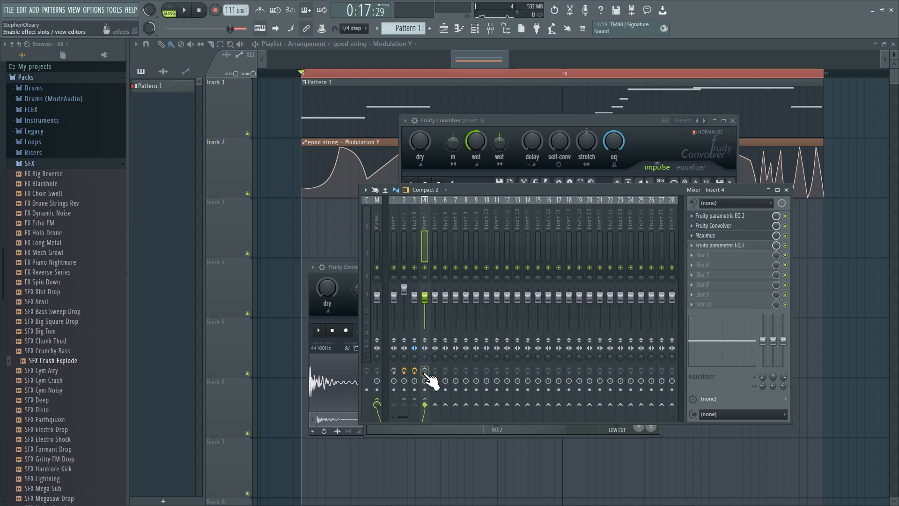
click(759, 237)
key(space)
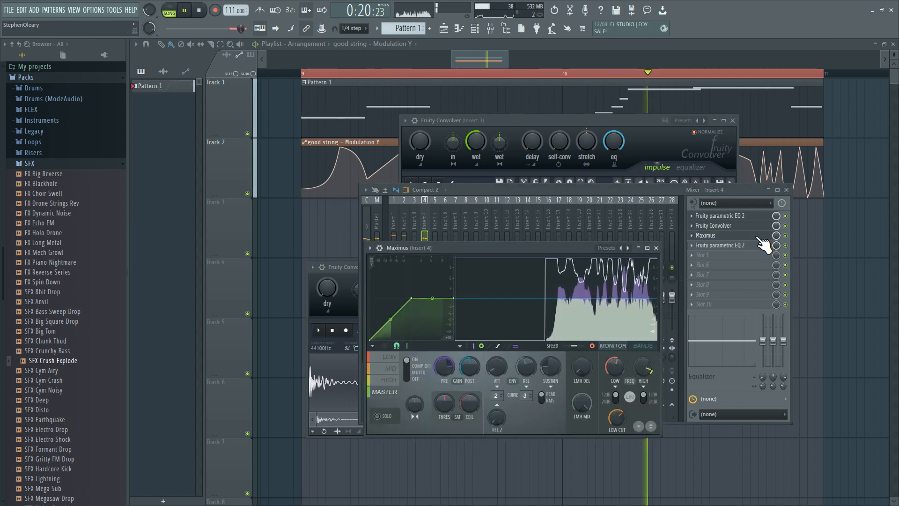
key(space)
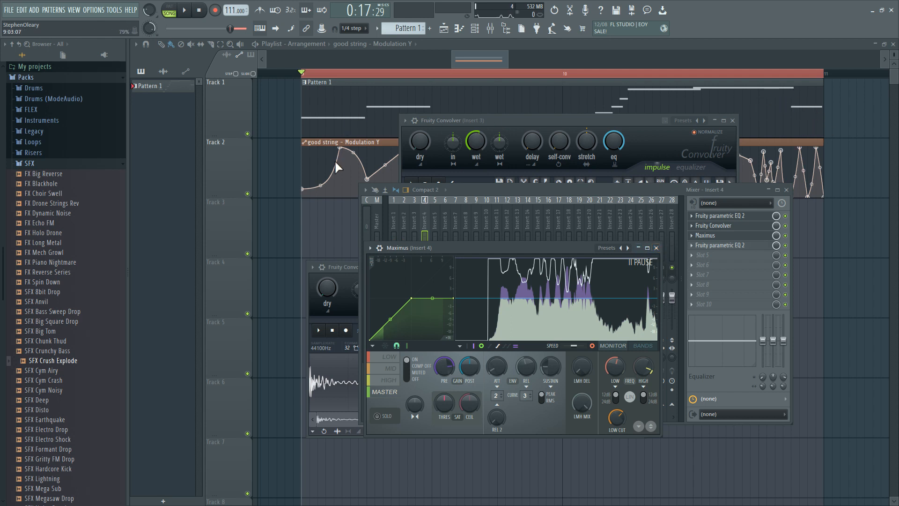
mouse_move(309, 192)
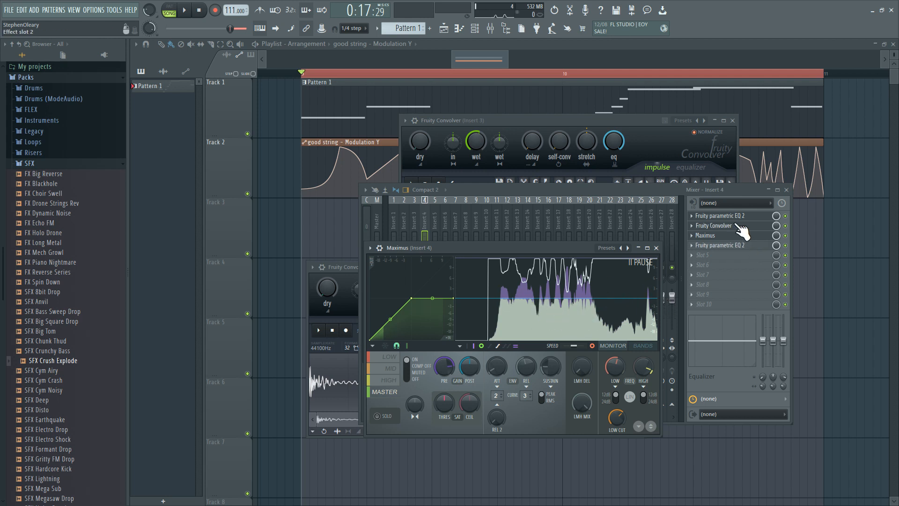
Close Maximus, mute Insert 4's Fruity Convolver, and replay the song to compare
click(656, 248)
click(785, 225)
key(space)
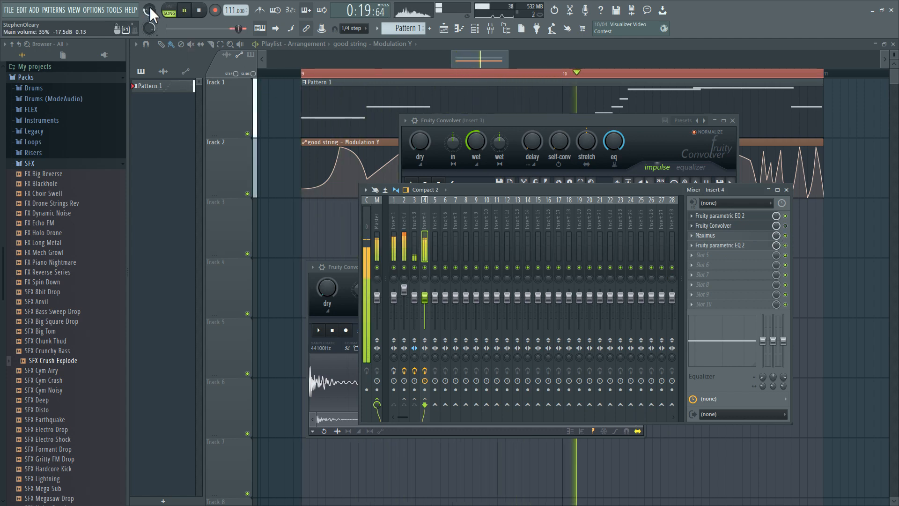
key(space)
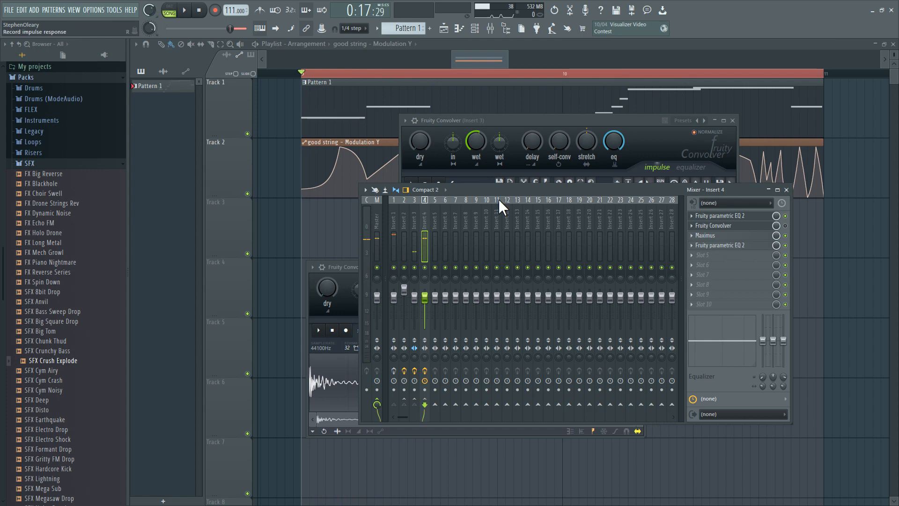
key(space)
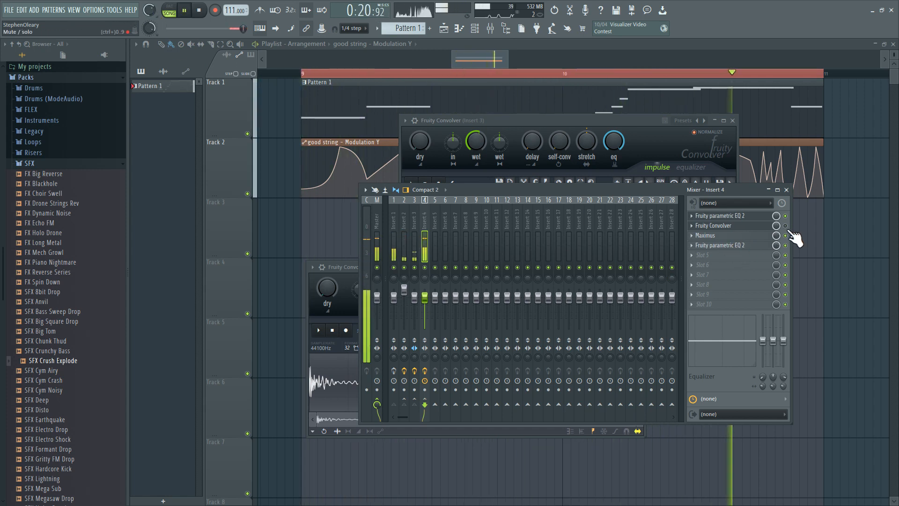
key(space)
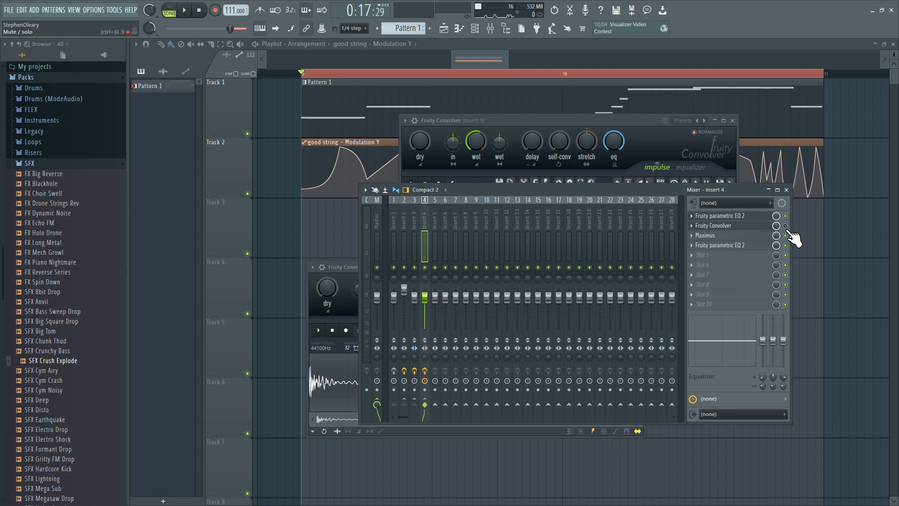
key(space)
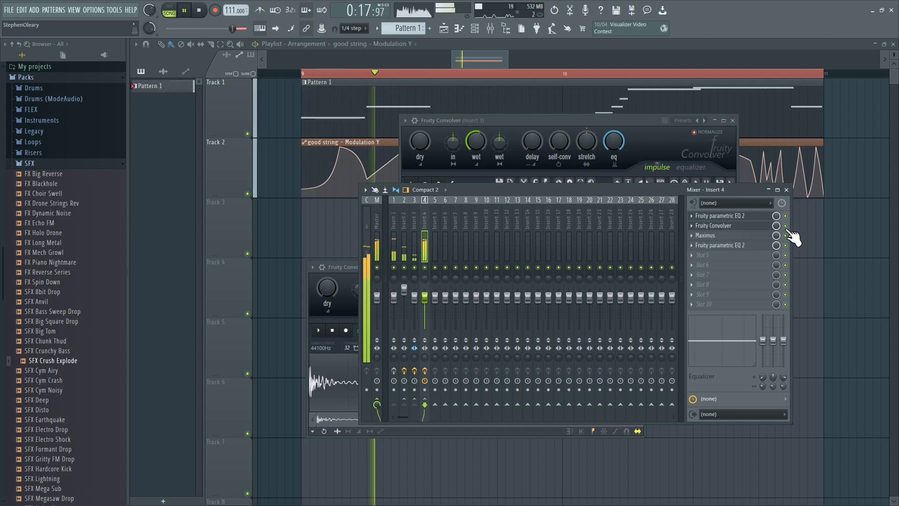
Open Insert 4's Fruity Convolver impulse view, showing the StPauls_E_FAR_backscatter file, and start playback
click(749, 226)
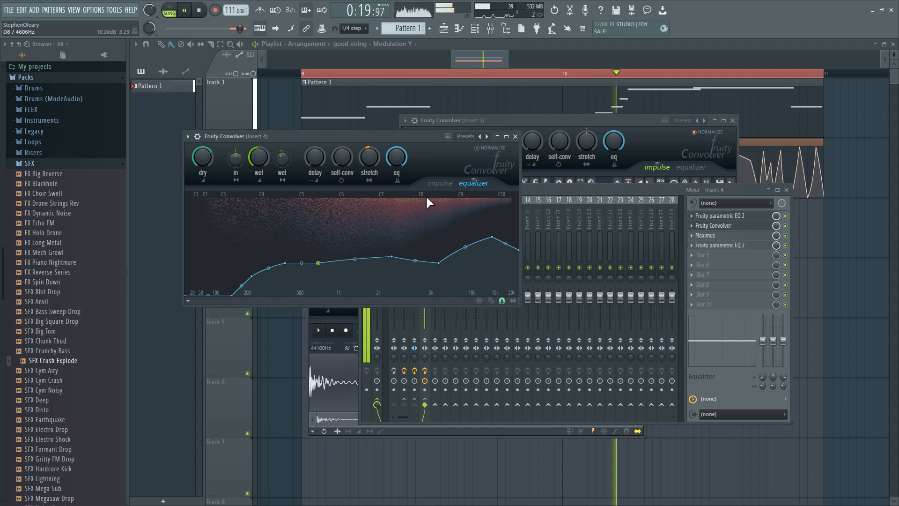
click(438, 183)
key(space)
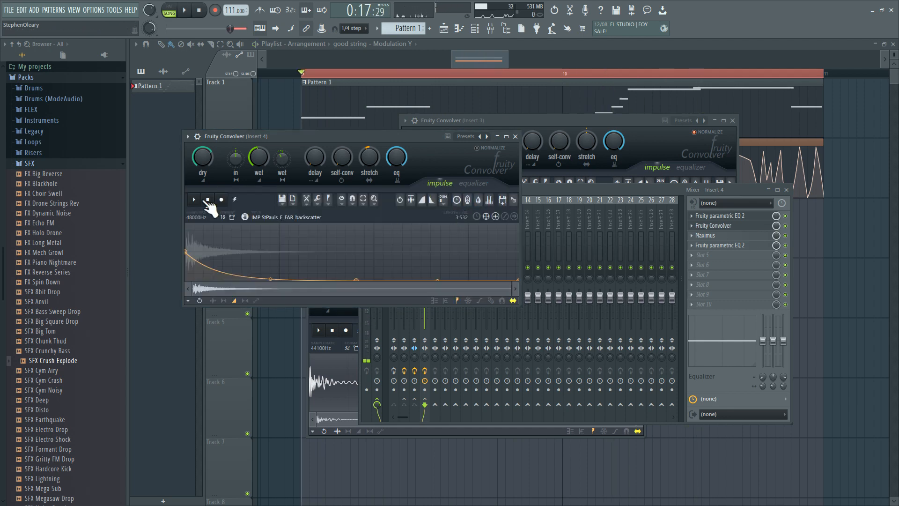
click(245, 218)
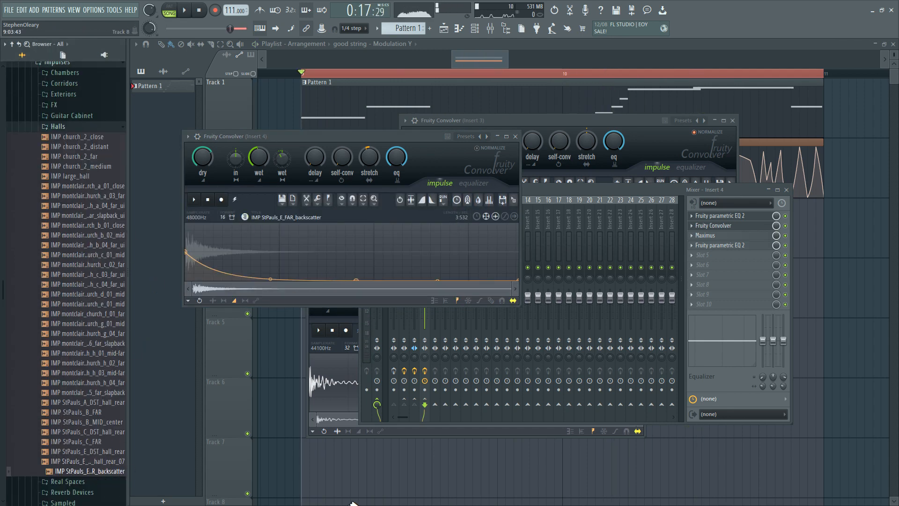
key(space)
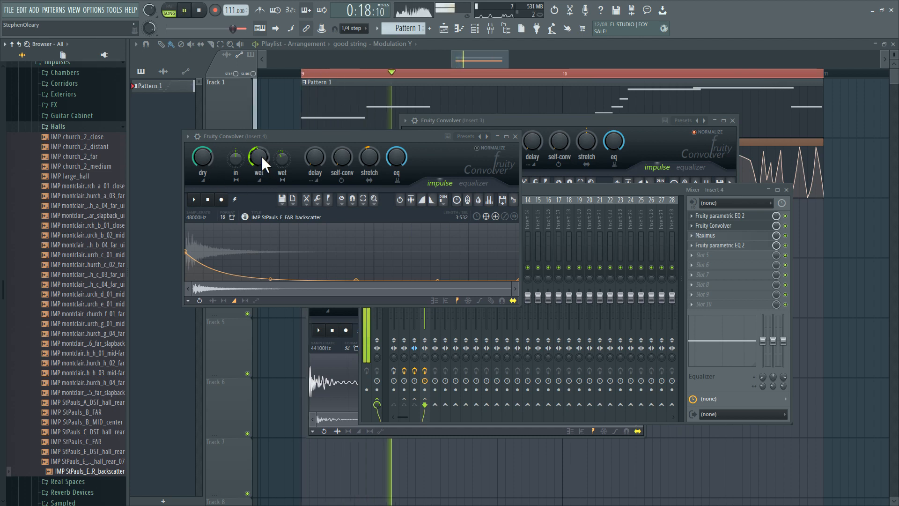
Pull the convolver wet level down and raise dry to -17.4 dB, then stop playback
drag(261, 156, 262, 187)
drag(261, 156, 262, 121)
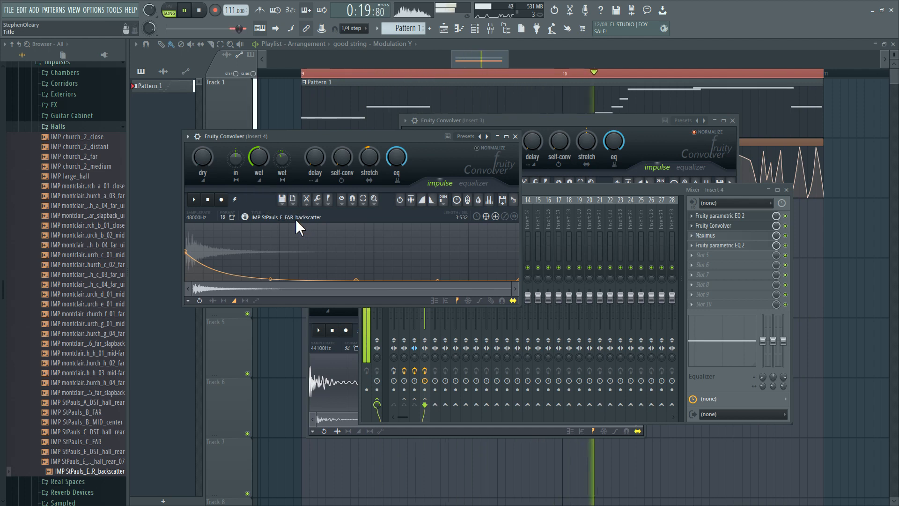
drag(206, 164, 259, 188)
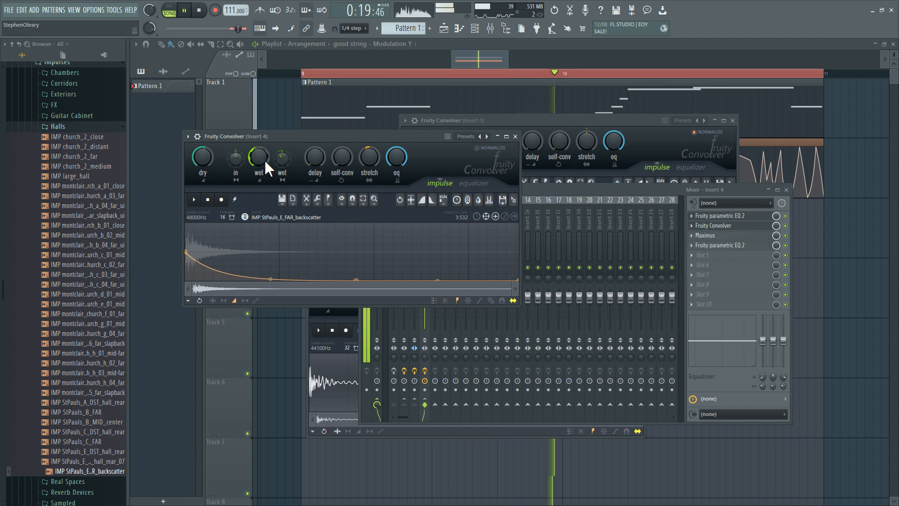
click(791, 228)
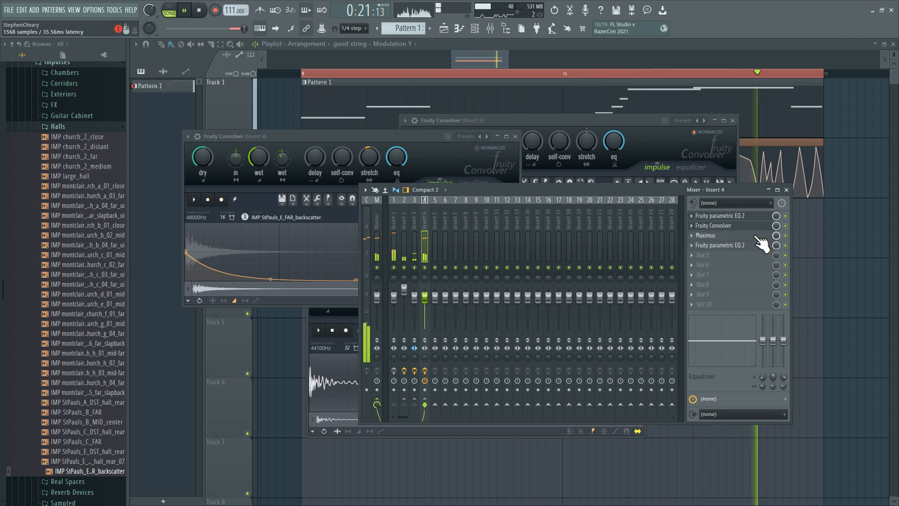
drag(257, 155, 264, 178)
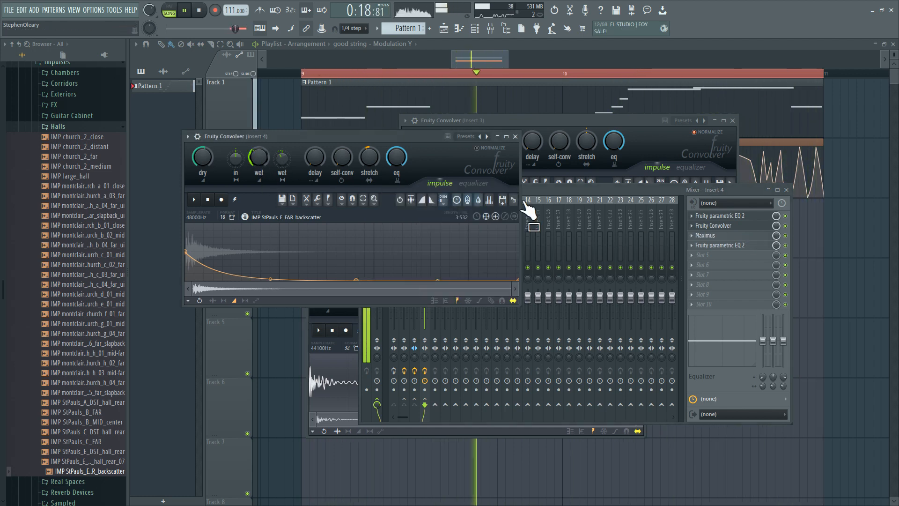
click(569, 189)
key(space)
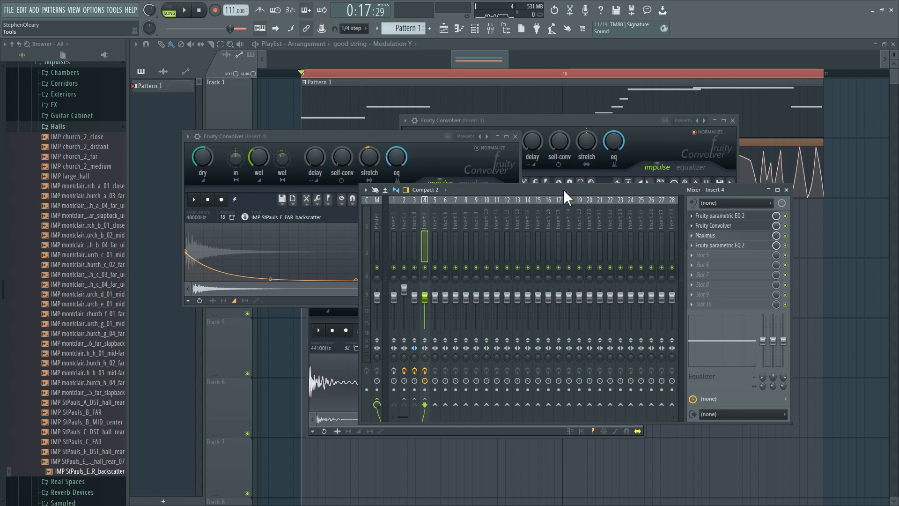
Open the good string channel's Harmor from the Channel rack
drag(514, 187, 529, 184)
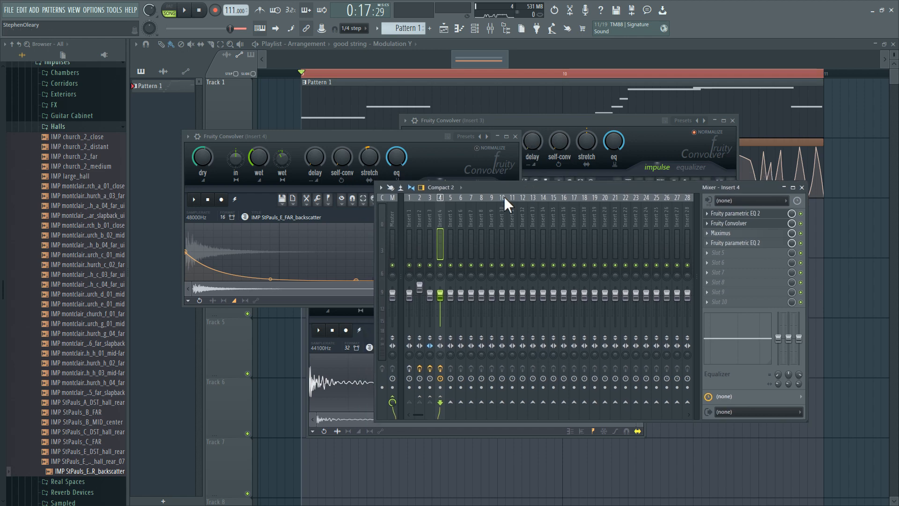
click(475, 28)
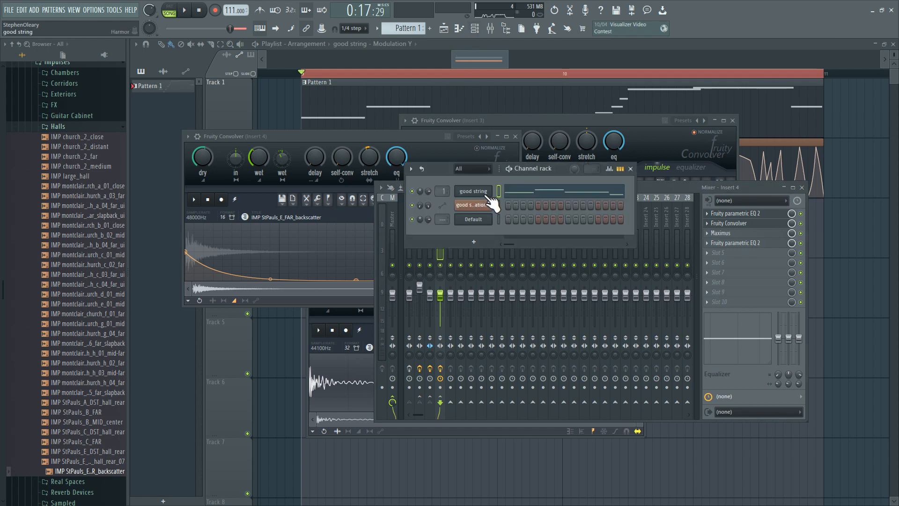
click(480, 193)
mouse_move(409, 85)
mouse_down()
mouse_move(412, 114)
mouse_move(406, 102)
mouse_up()
click(474, 28)
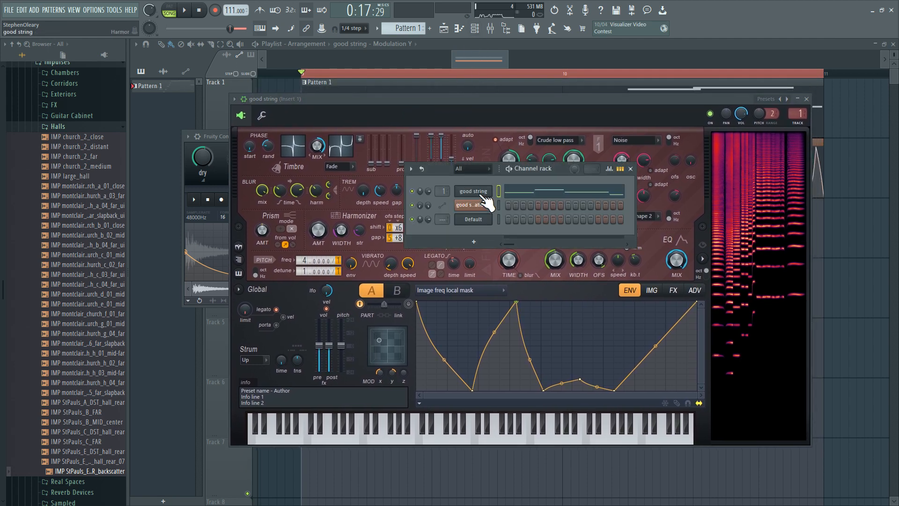
Check the effect chains on mixer Inserts 1 to 4, then bring good string's Harmor forward
click(490, 29)
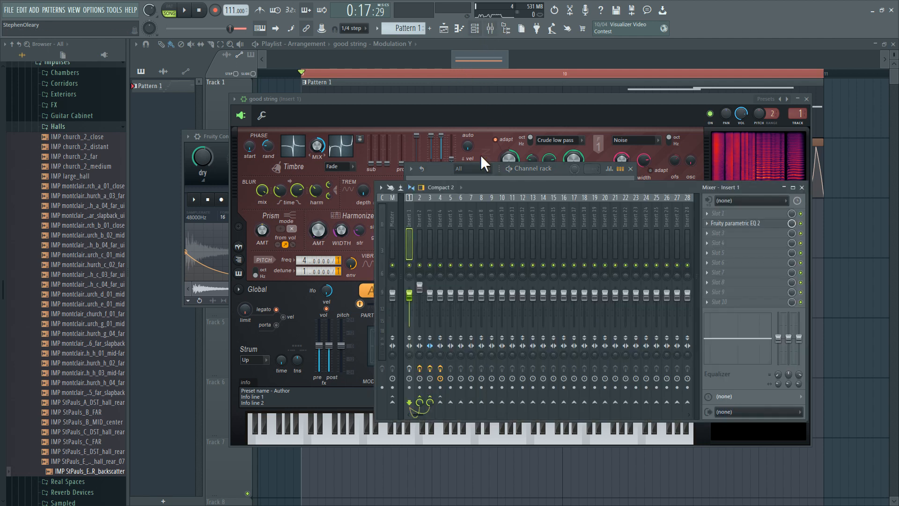
click(422, 216)
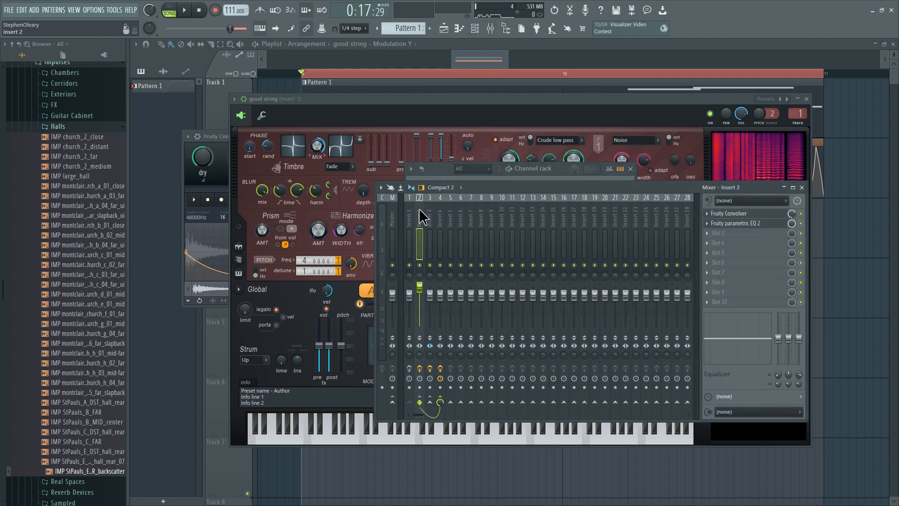
click(429, 212)
click(441, 212)
click(420, 210)
click(411, 209)
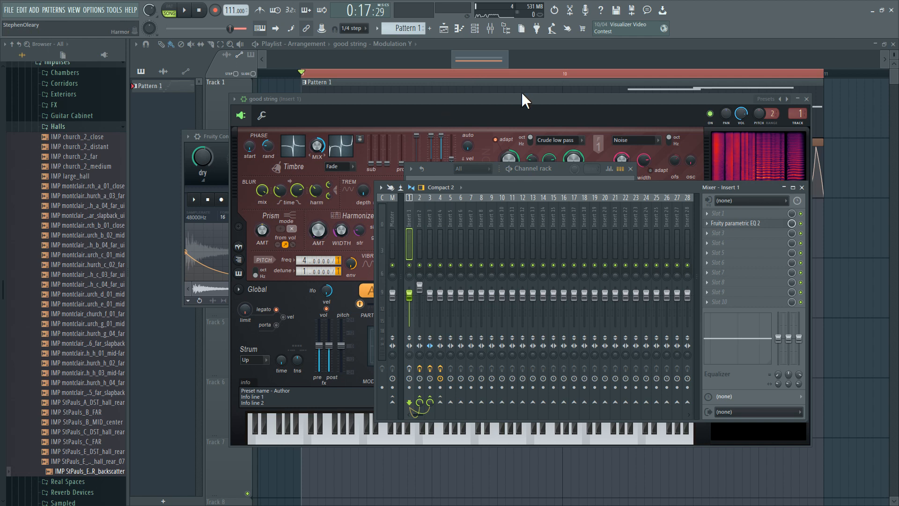
click(474, 29)
click(466, 191)
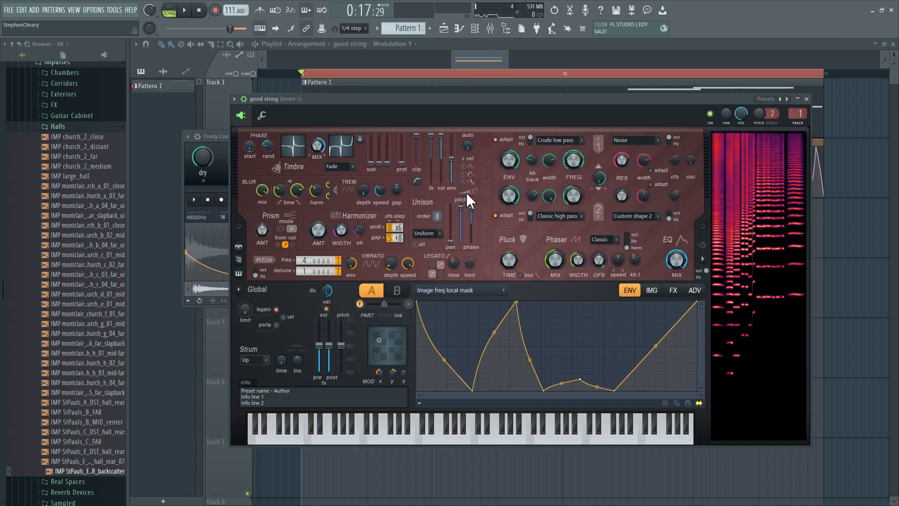
drag(413, 100, 403, 73)
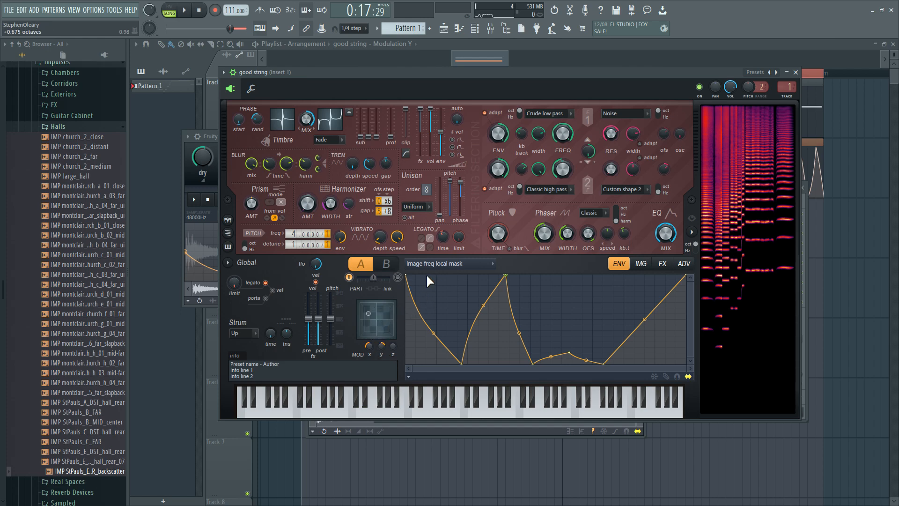
drag(481, 80, 485, 127)
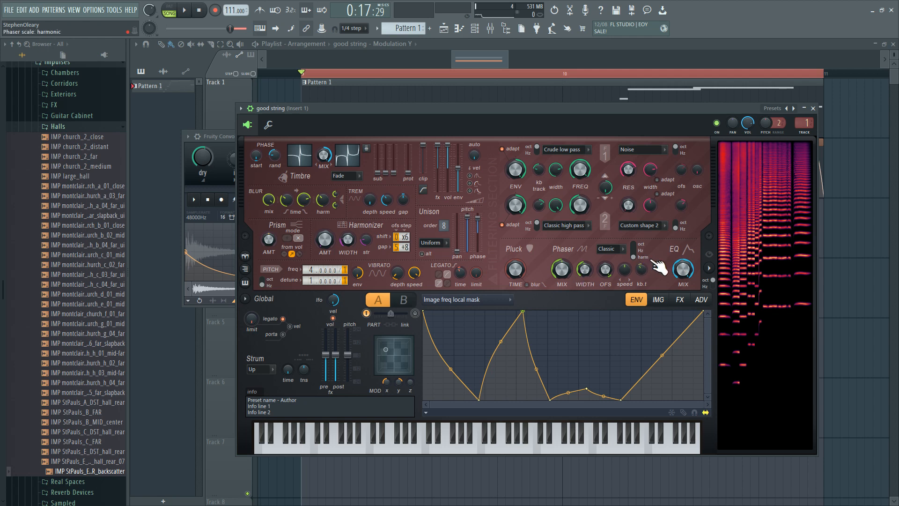
Open the Phaser width articulator envelope and view its Modulation Y mapping
right_click(586, 270)
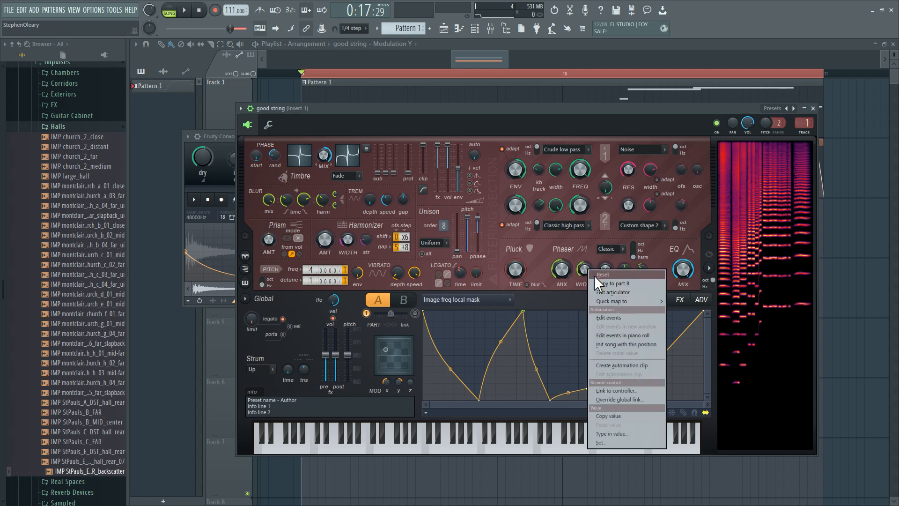
click(596, 294)
click(583, 301)
click(581, 308)
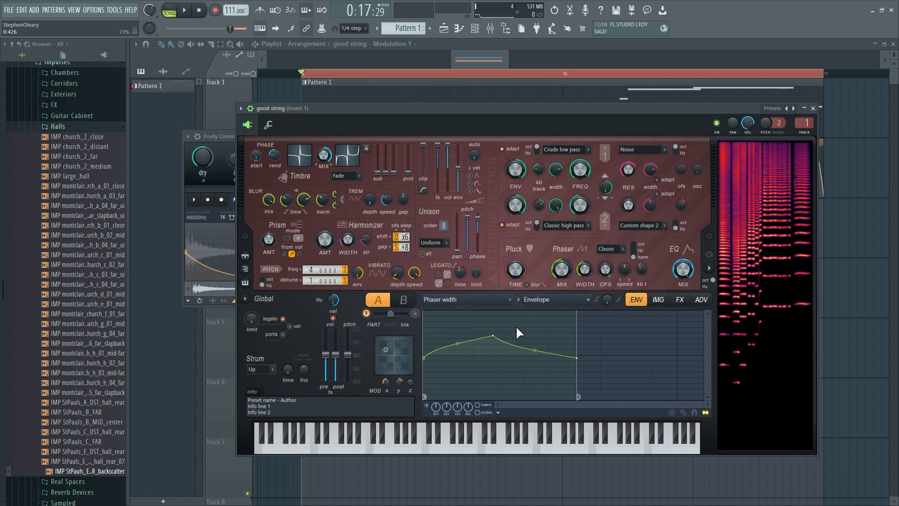
click(580, 300)
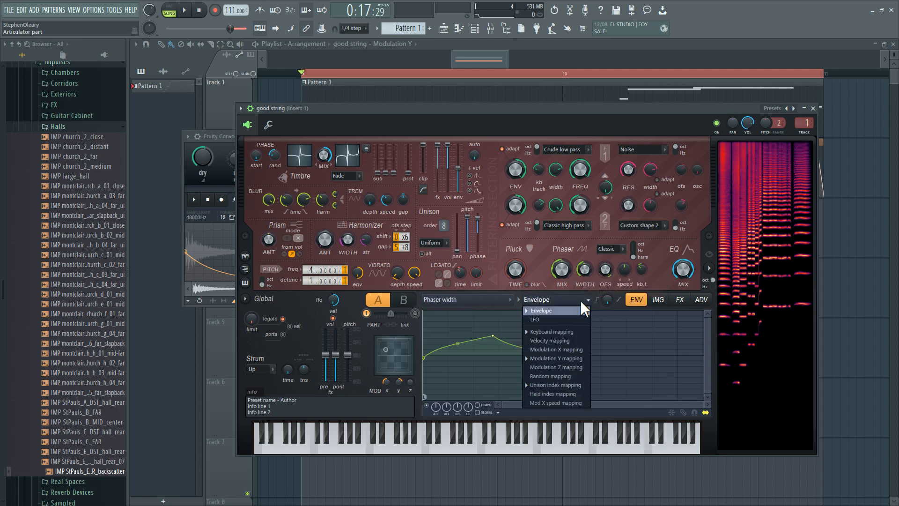
click(574, 352)
View Phaser width's Unison index mapping, then show the ADV unit and FX order page
click(571, 297)
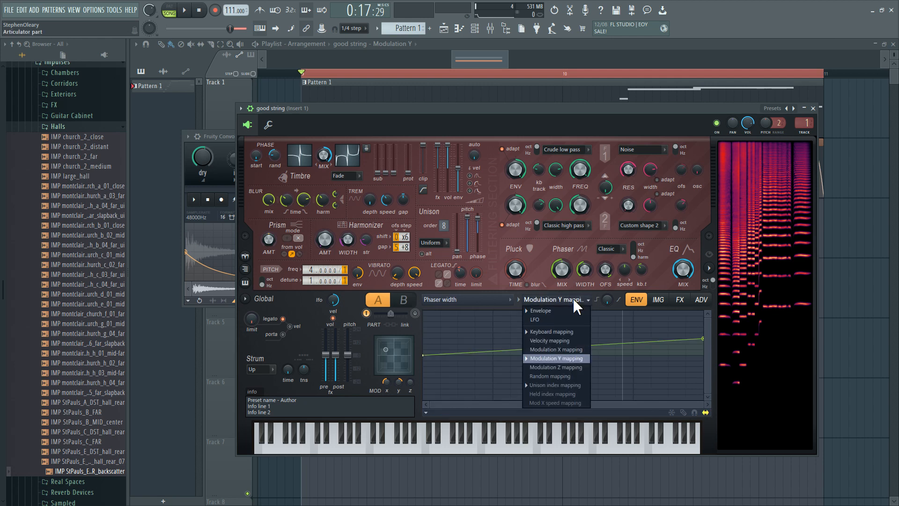
click(575, 385)
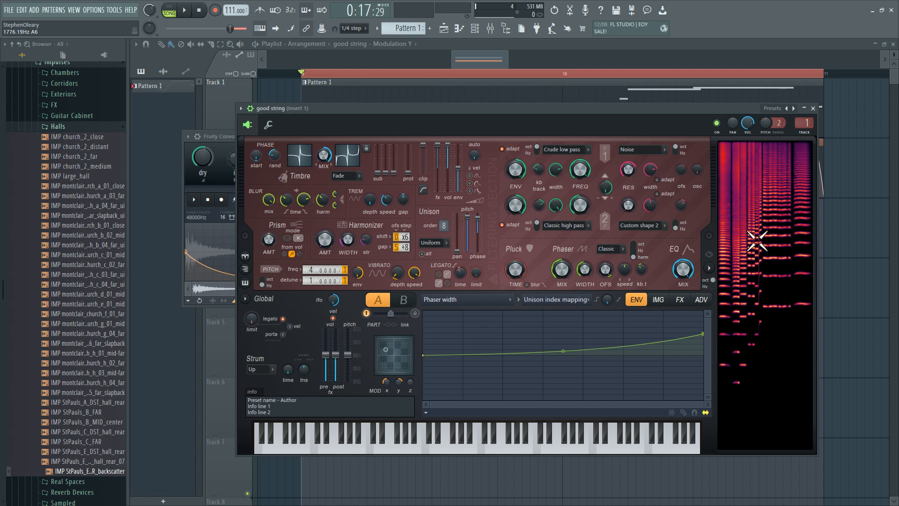
click(701, 300)
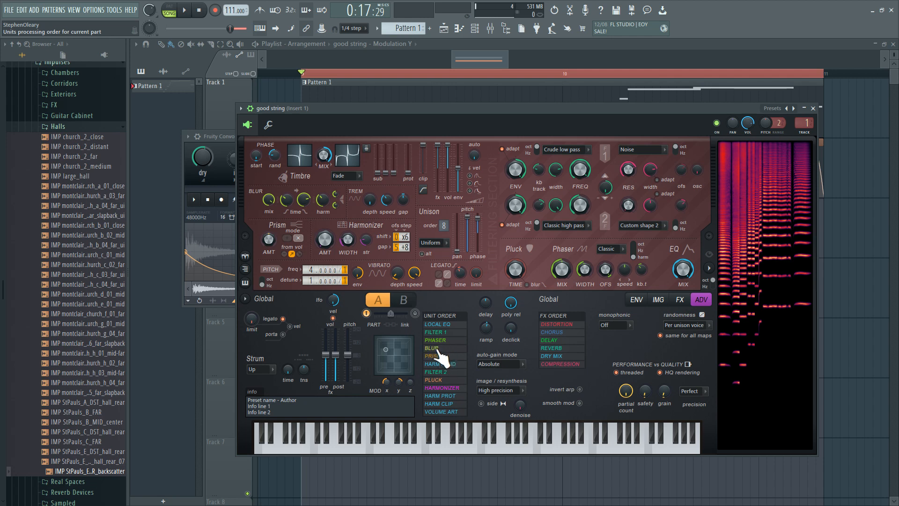
Audition the patch in the IMG view, then open the Filter 2 frequency articulator envelope
click(667, 302)
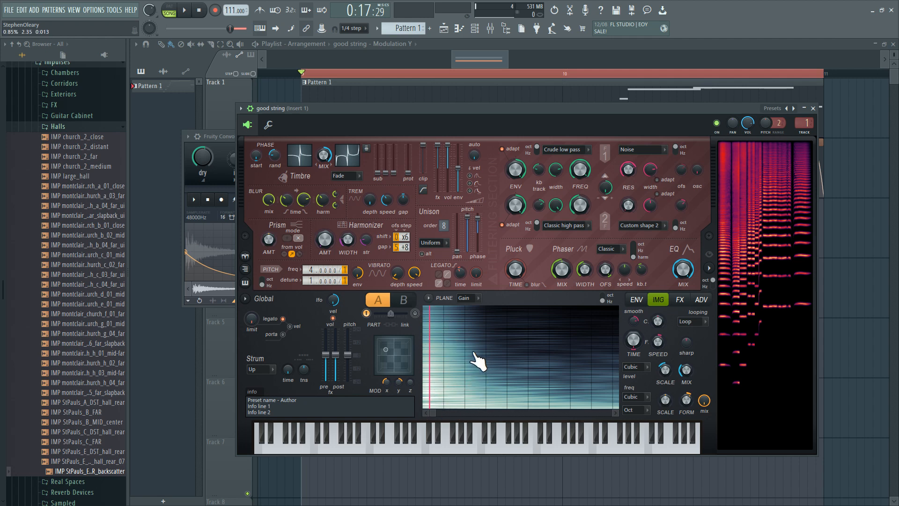
key(space)
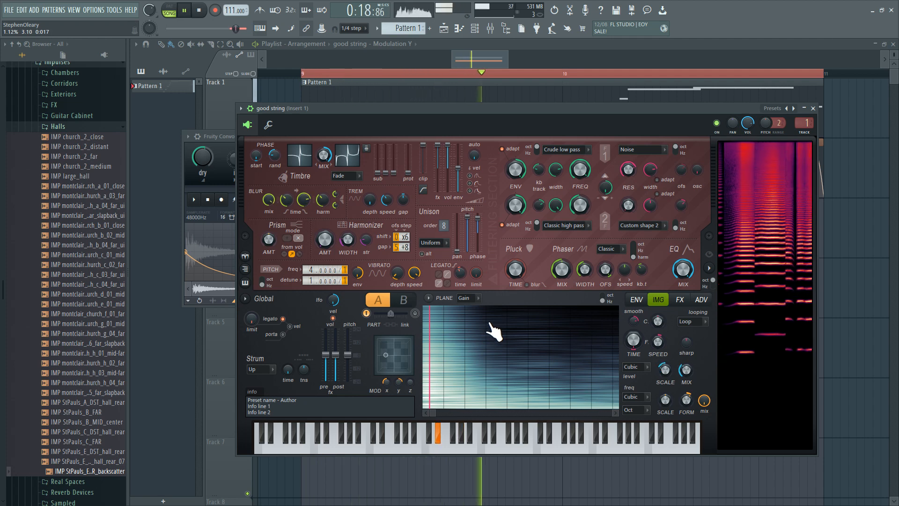
key(space)
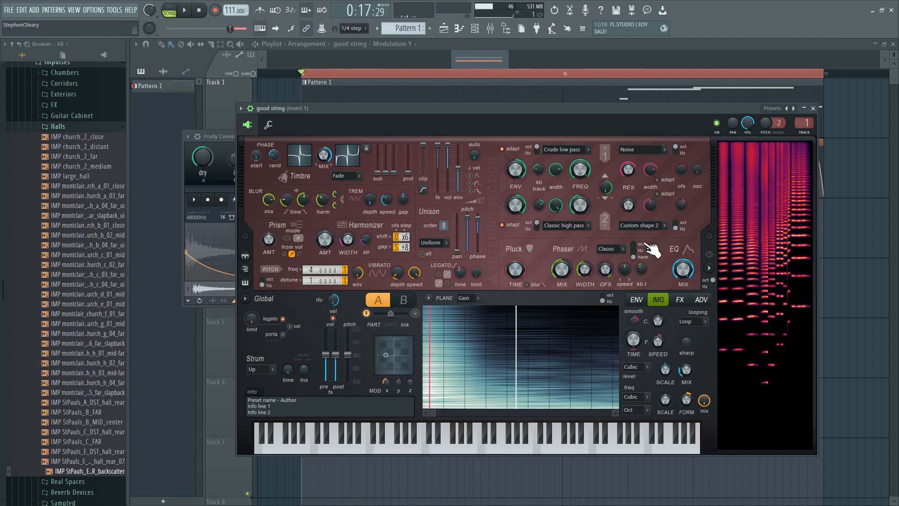
right_click(582, 206)
click(592, 229)
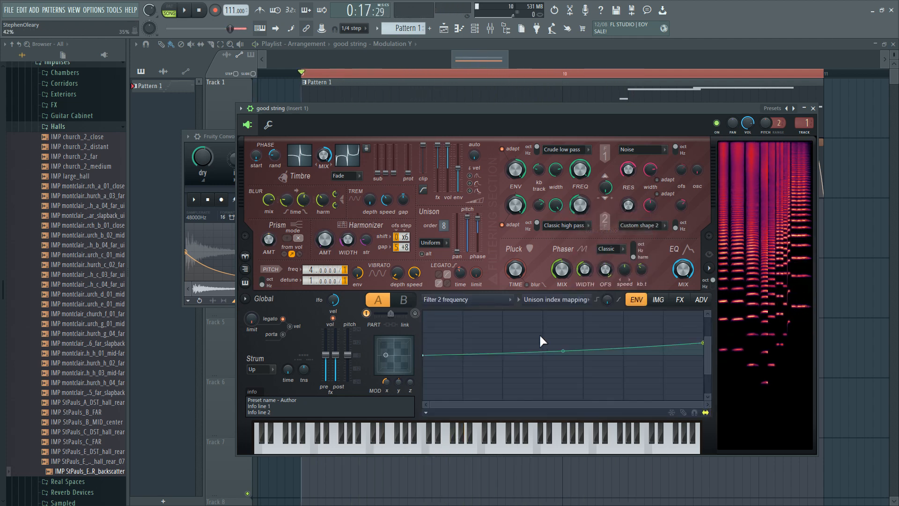
View the Modulation Y mapping for Filter 2 frequency
click(580, 300)
click(572, 359)
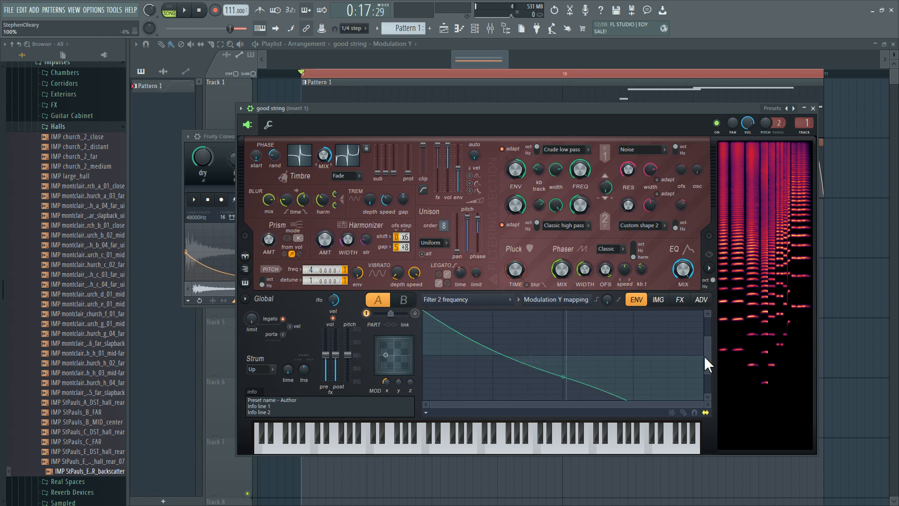
drag(704, 356, 706, 375)
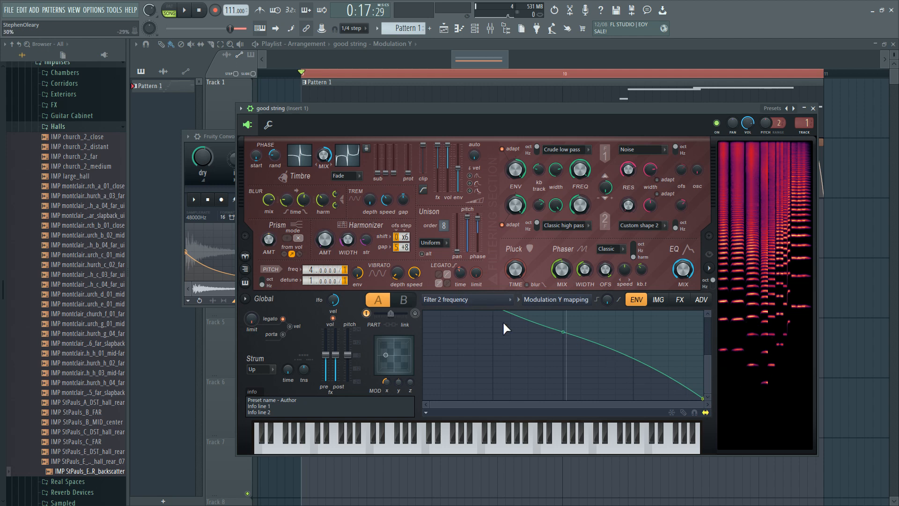
drag(707, 360, 711, 348)
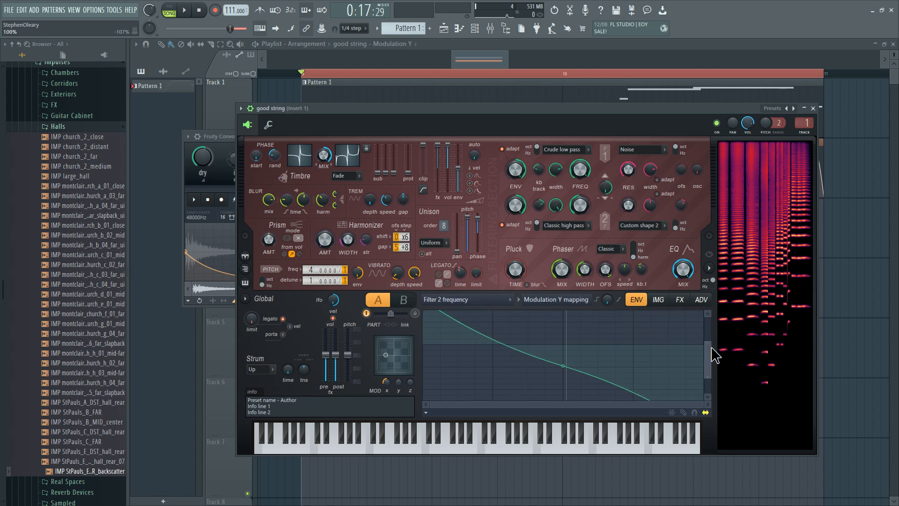
Switch the envelope target to Volume, then open the Filter 1 resonance amount envelope
click(488, 302)
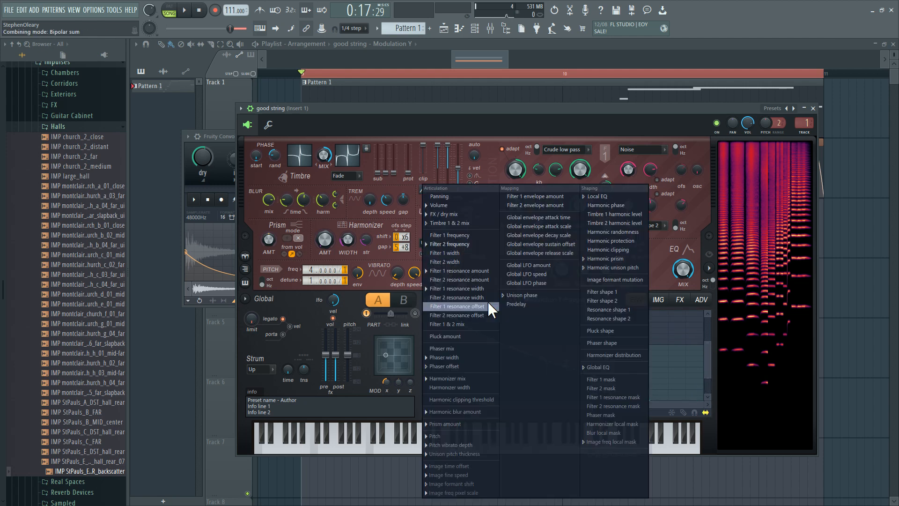
click(470, 208)
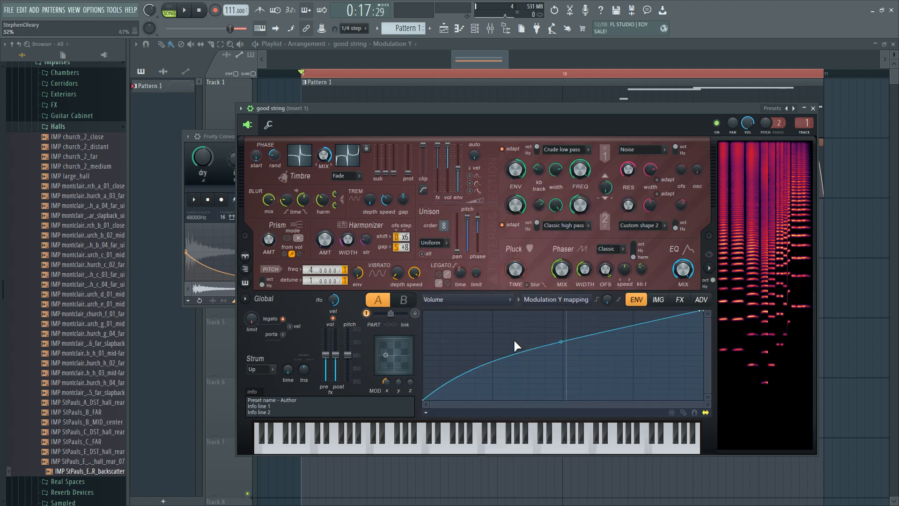
right_click(631, 170)
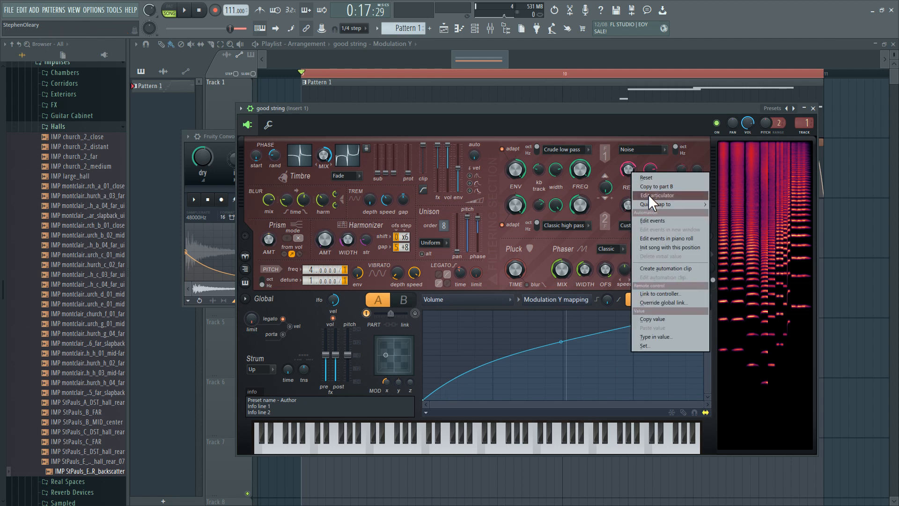
click(648, 195)
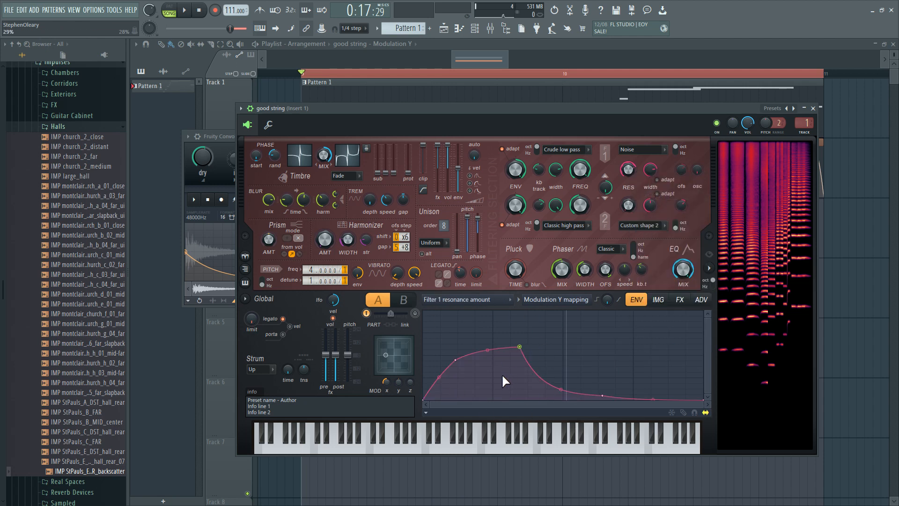
drag(644, 105, 636, 159)
right_click(849, 159)
Play the song and show Insert 4's effects in the mixer
scroll(359, 171, up, 3)
scroll(398, 232, down, 3)
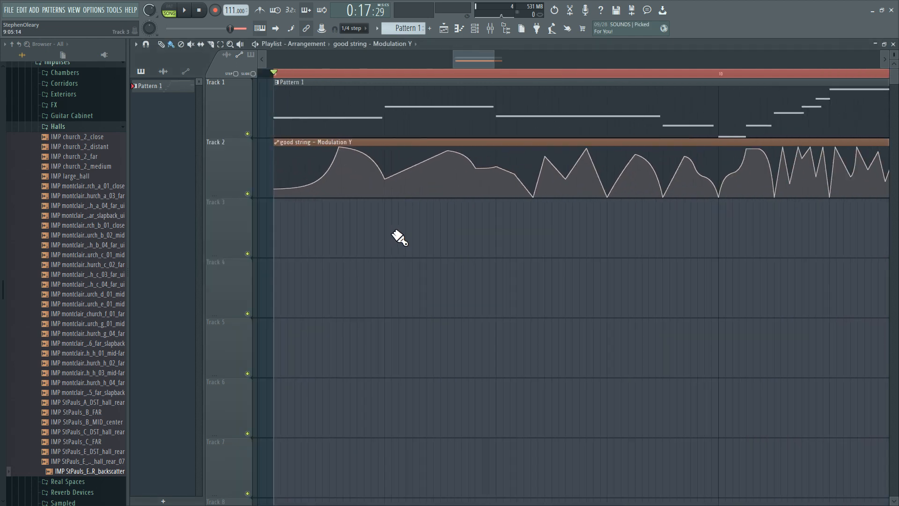
key(space)
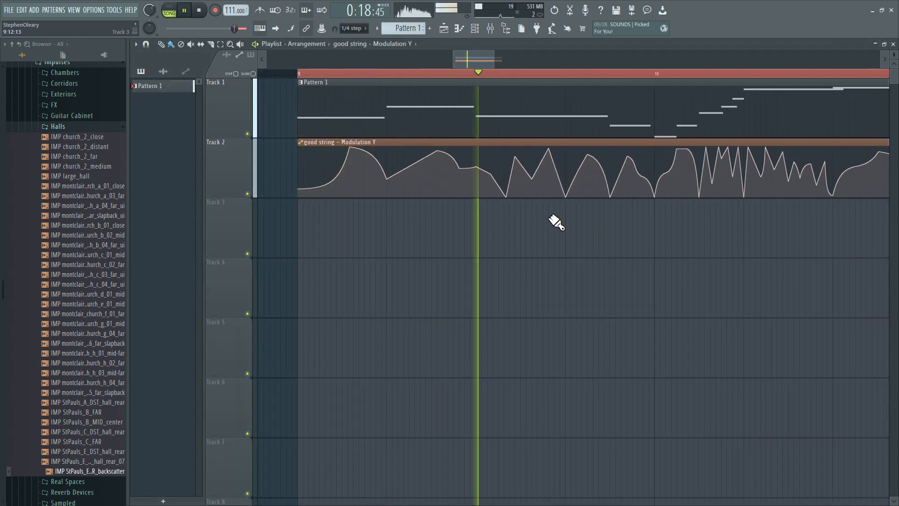
click(491, 30)
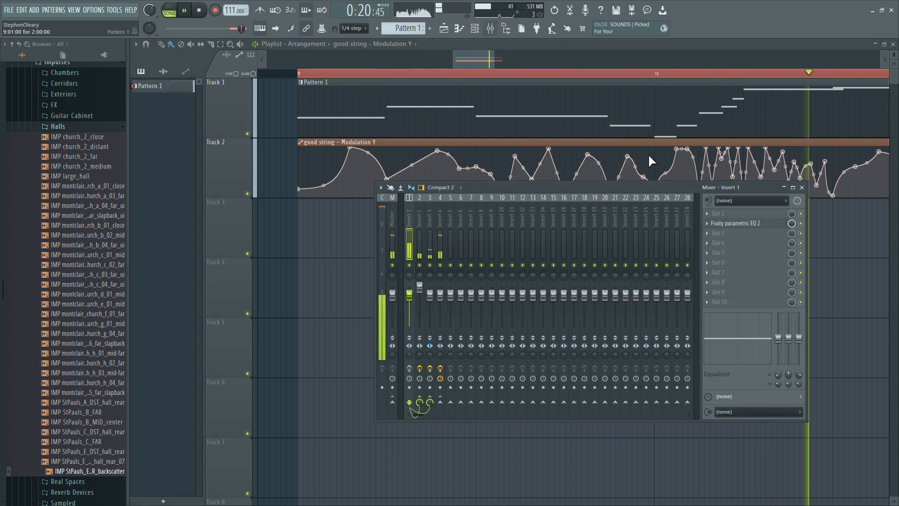
click(444, 230)
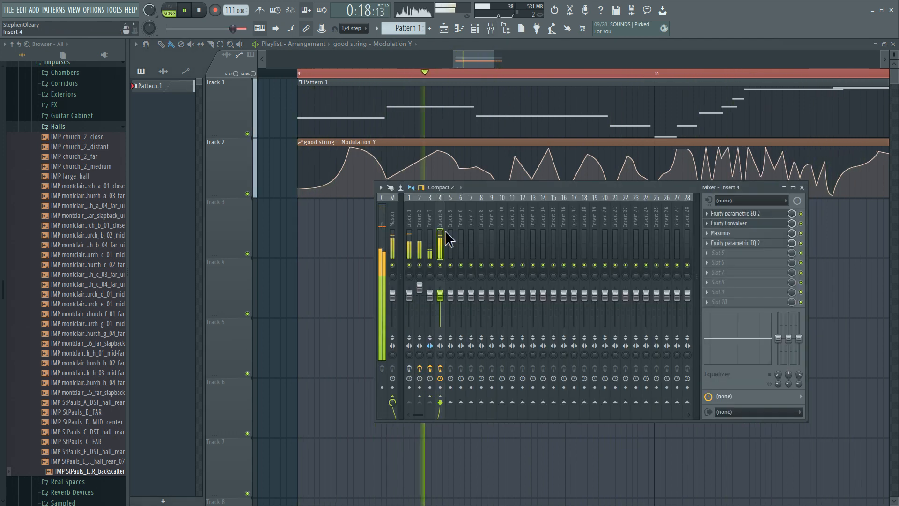
Open Insert 4's first Fruity parametric EQ 2, stop playback, and open its Maximus
click(771, 214)
key(space)
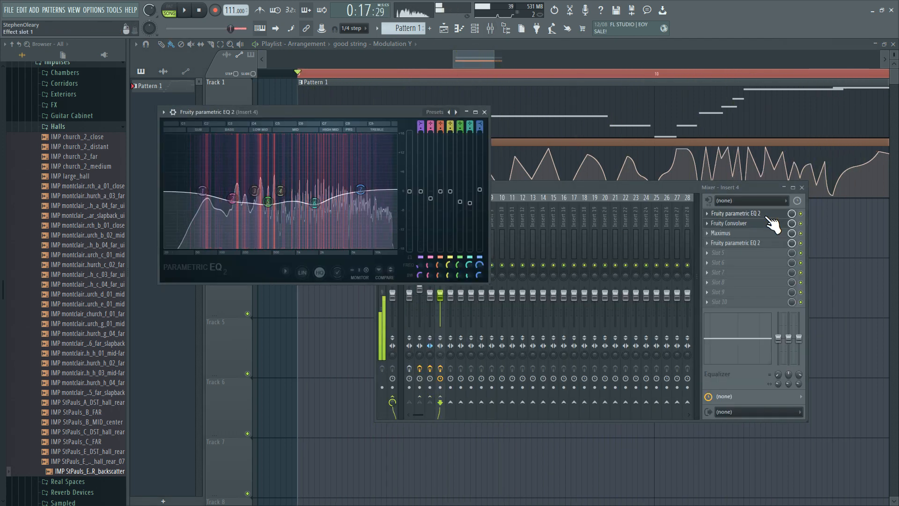
drag(330, 116, 356, 149)
click(773, 234)
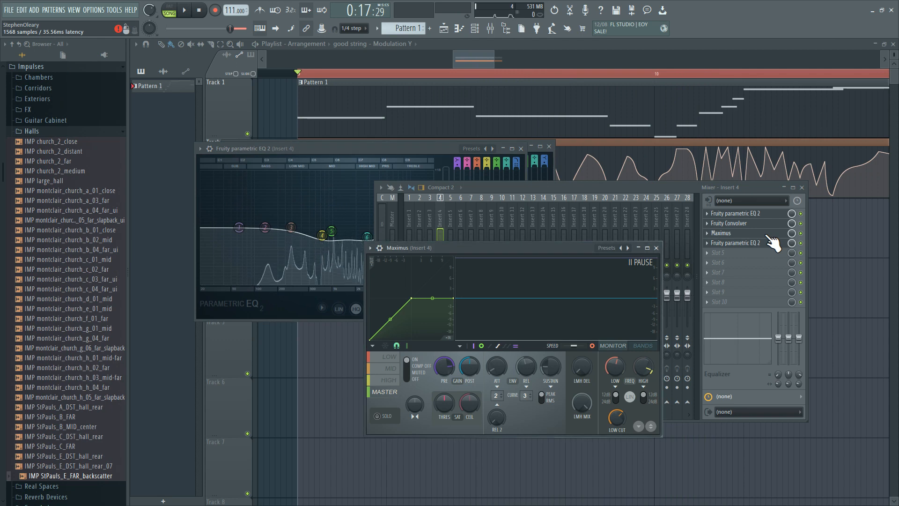
Play the string through Maximus, browse its menus without changes, and return to Insert 4's effect list
drag(438, 245, 451, 200)
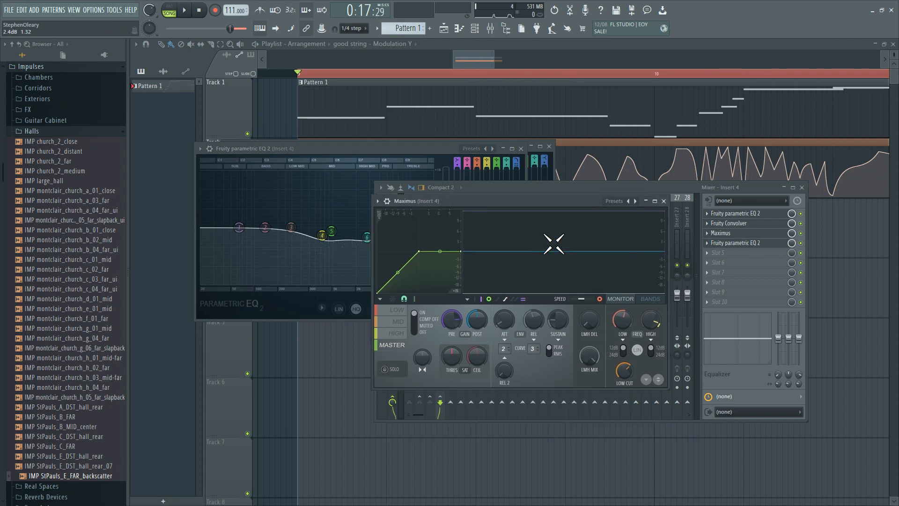
key(space)
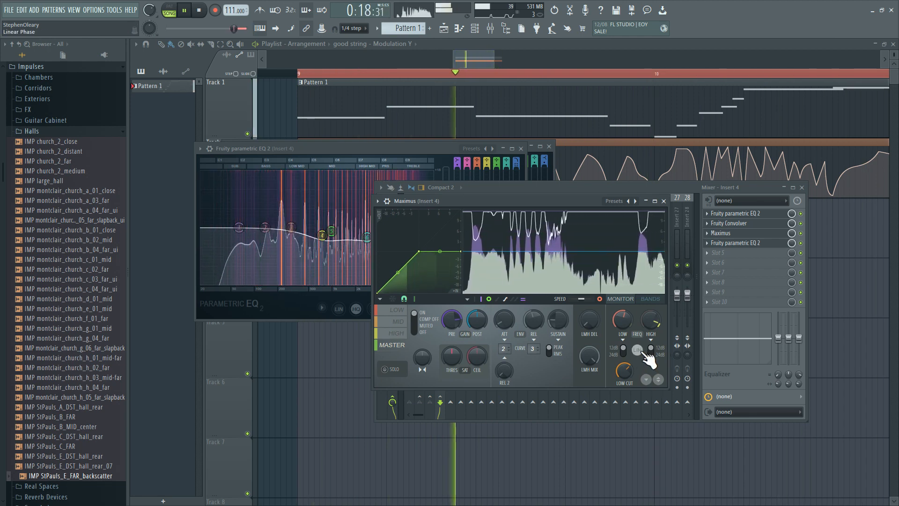
key(space)
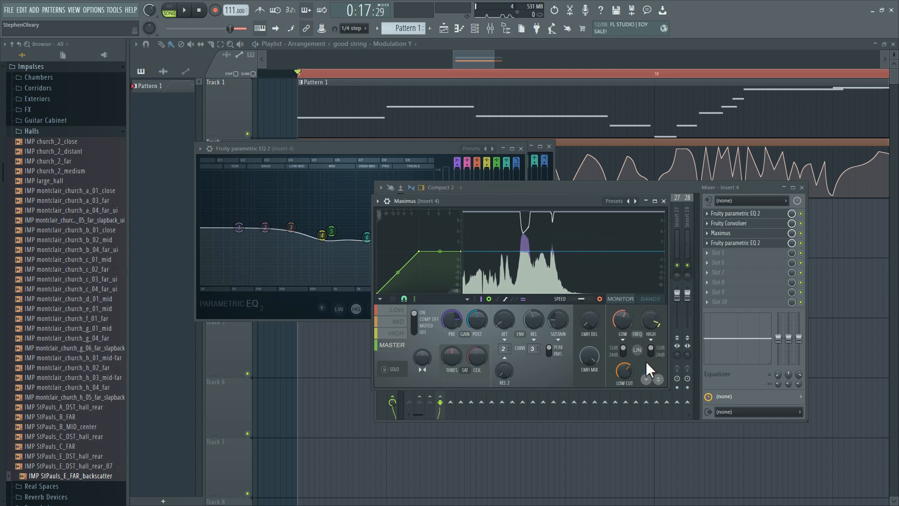
click(467, 298)
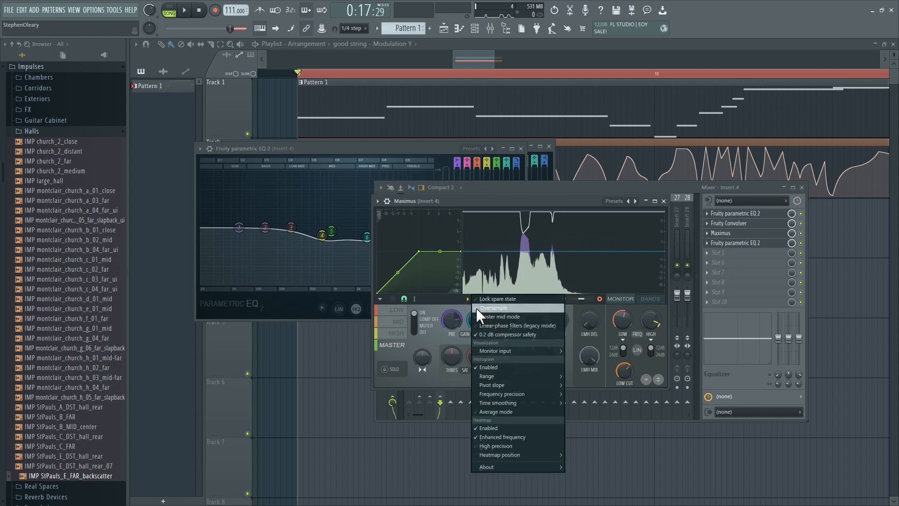
click(445, 304)
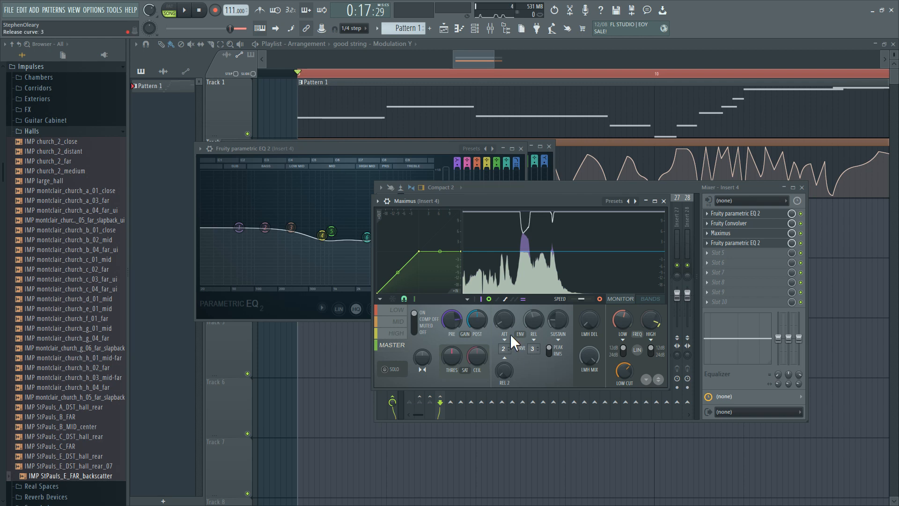
click(467, 299)
click(467, 298)
drag(430, 198, 417, 193)
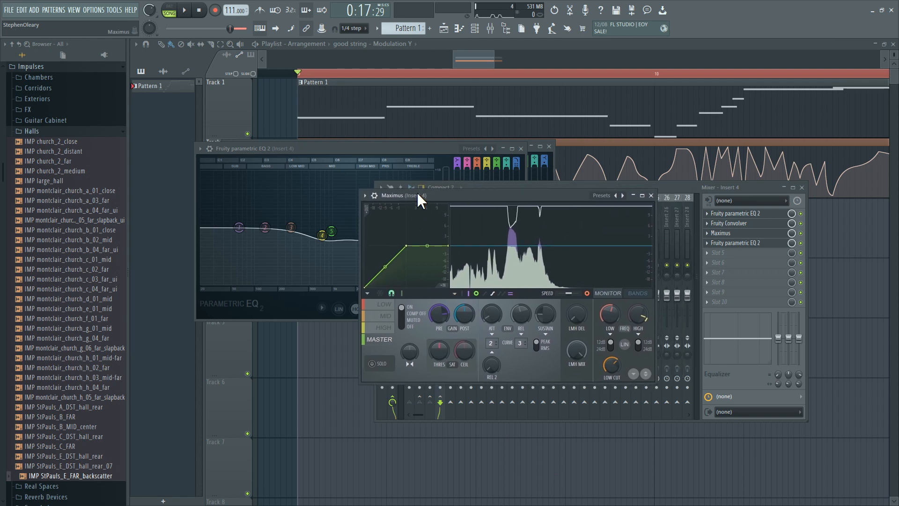
click(750, 243)
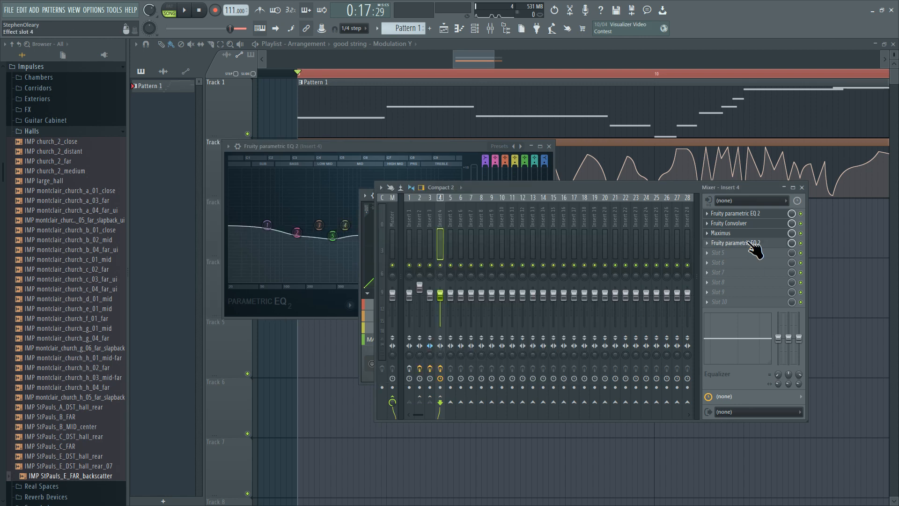
Lower band 7 low-pass of Insert 4's second parametric EQ to about 15.8 kHz and close it
click(752, 245)
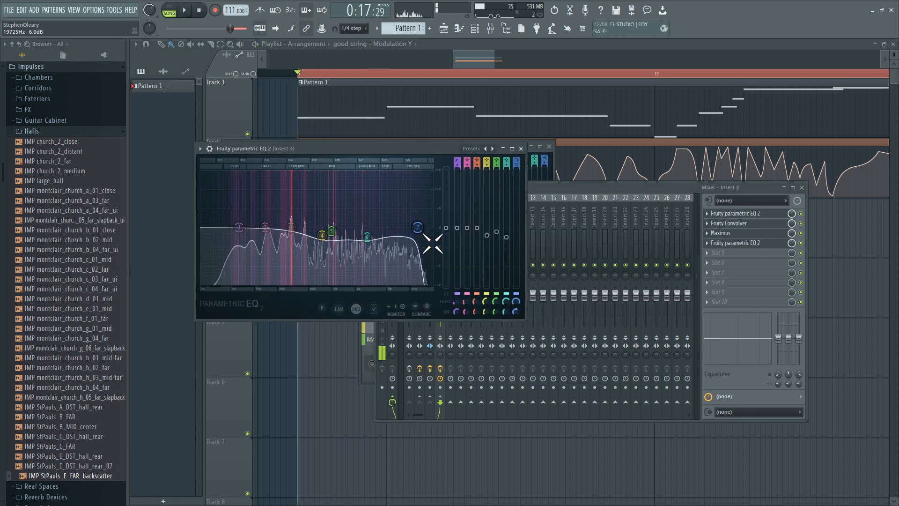
drag(416, 228, 433, 237)
key(space)
key(space)
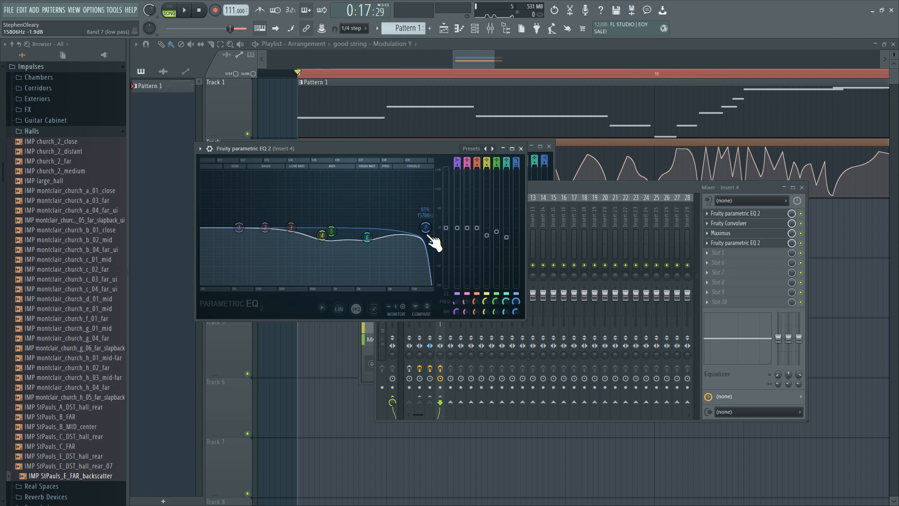
click(521, 148)
click(475, 29)
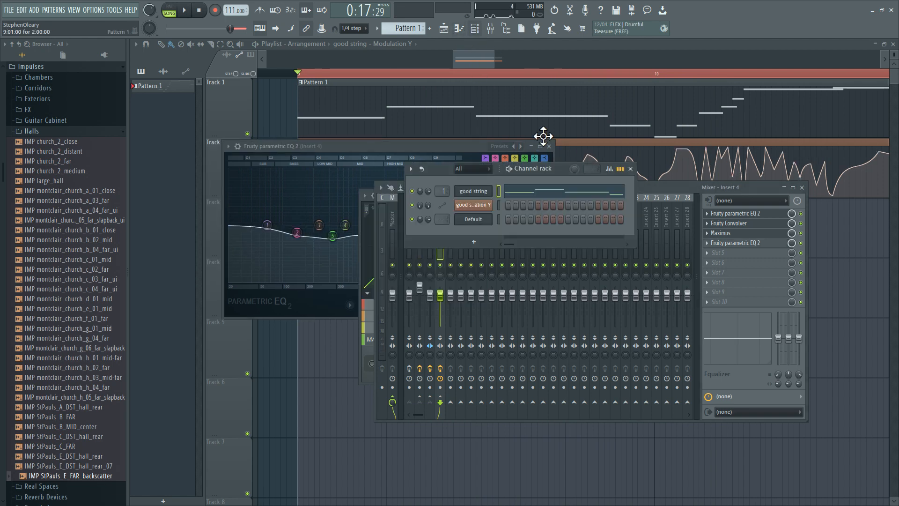
Open the good string Harmor and lower its time-domain volume
click(473, 191)
drag(440, 205, 445, 96)
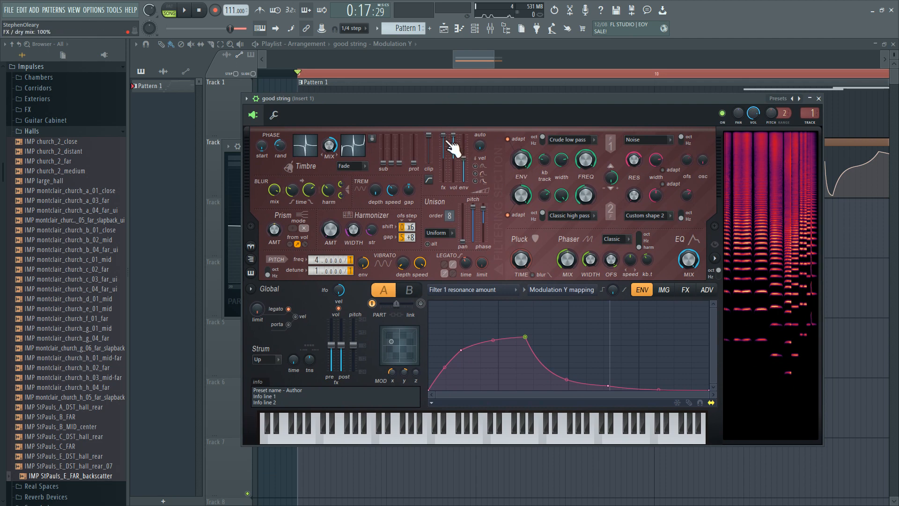
drag(450, 135, 444, 160)
Set FX / dry mix to 100%, map it to a Modulation Y envelope, audition, and close Harmor
drag(444, 136, 443, 137)
right_click(444, 136)
click(466, 167)
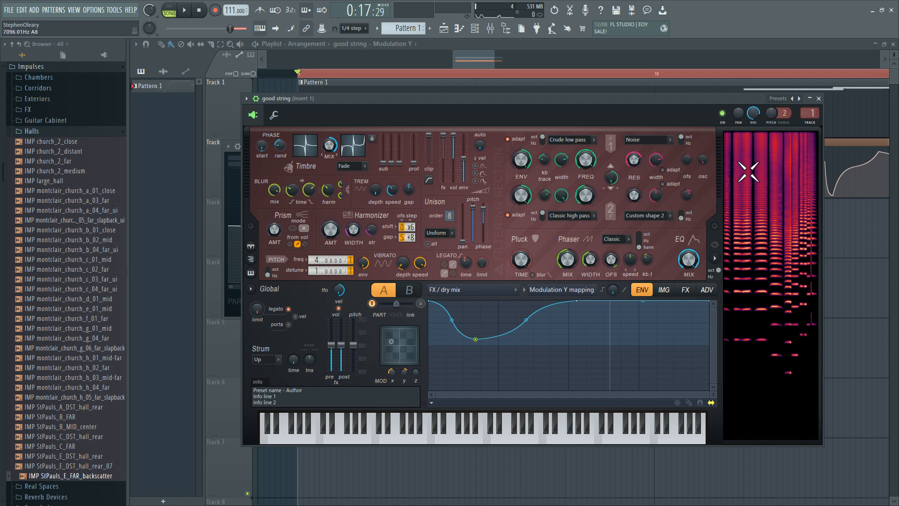
key(space)
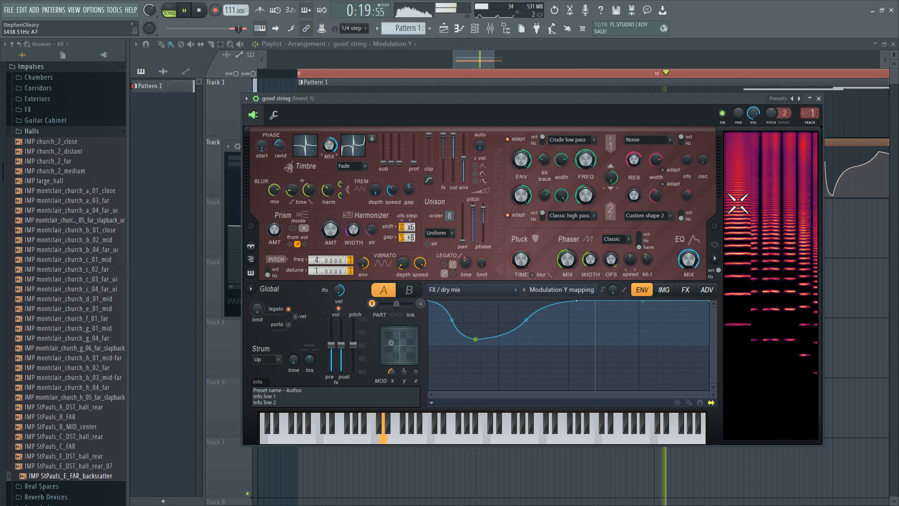
key(space)
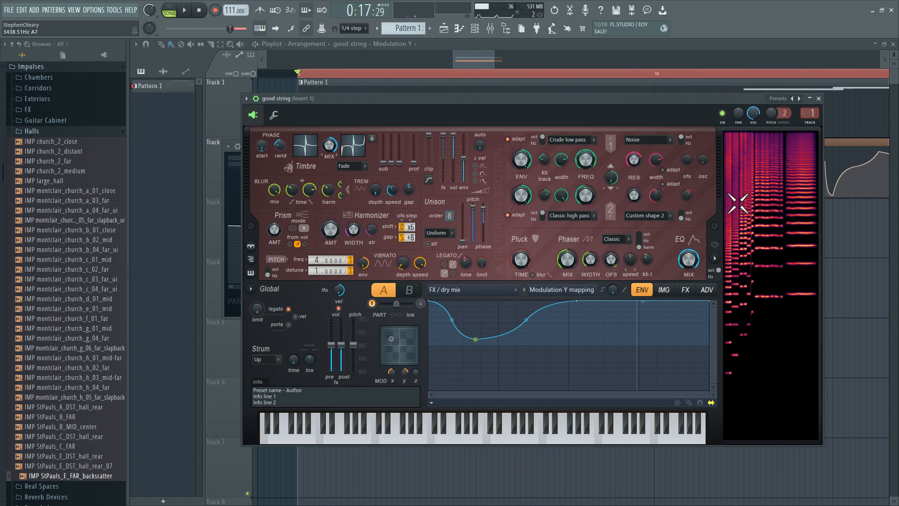
click(818, 98)
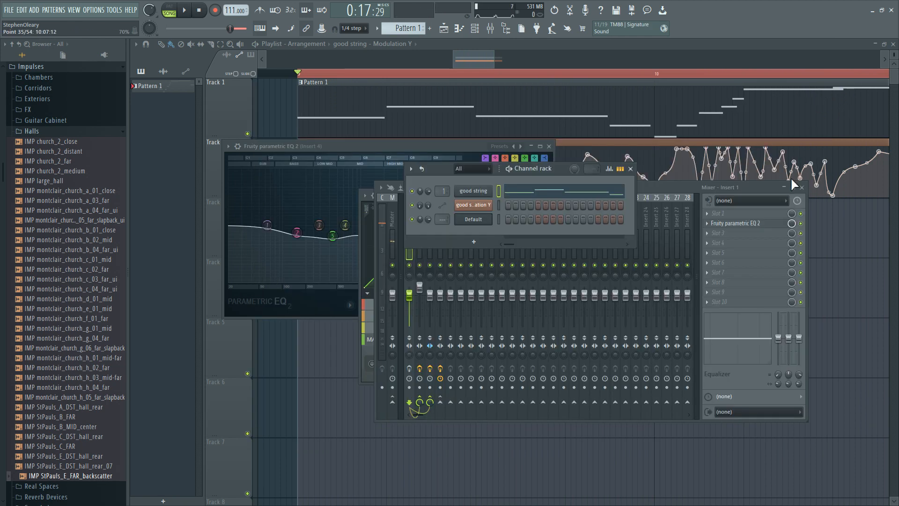
Delete the Default channel and reposition the Channel rack lower over the mixer
right_click(465, 224)
click(527, 315)
click(480, 280)
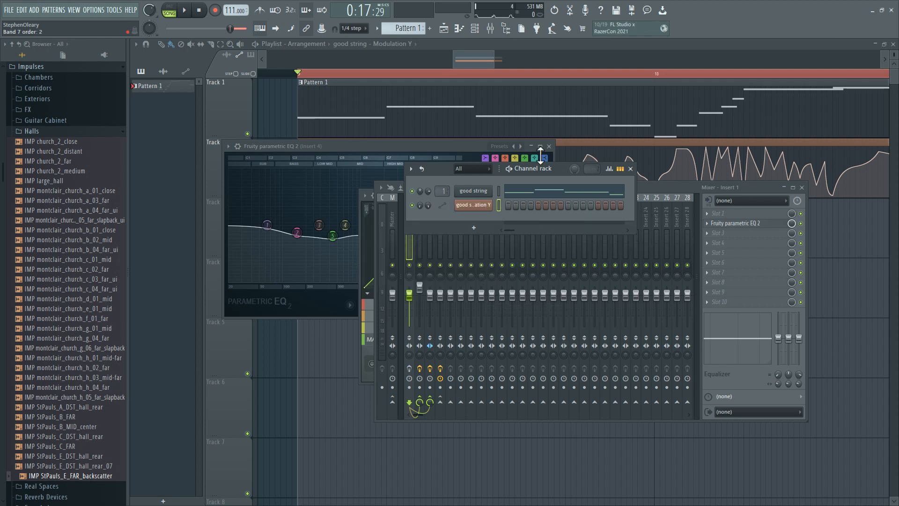
drag(559, 171, 495, 280)
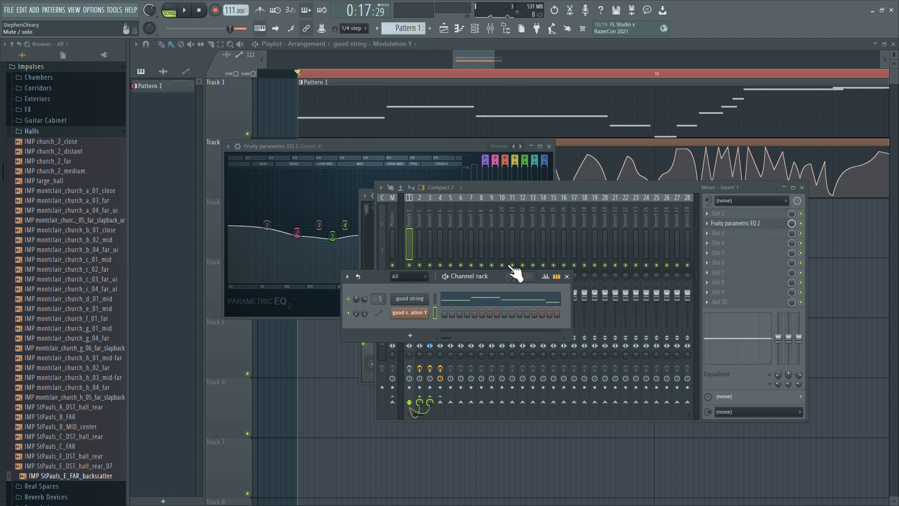
drag(489, 277, 503, 333)
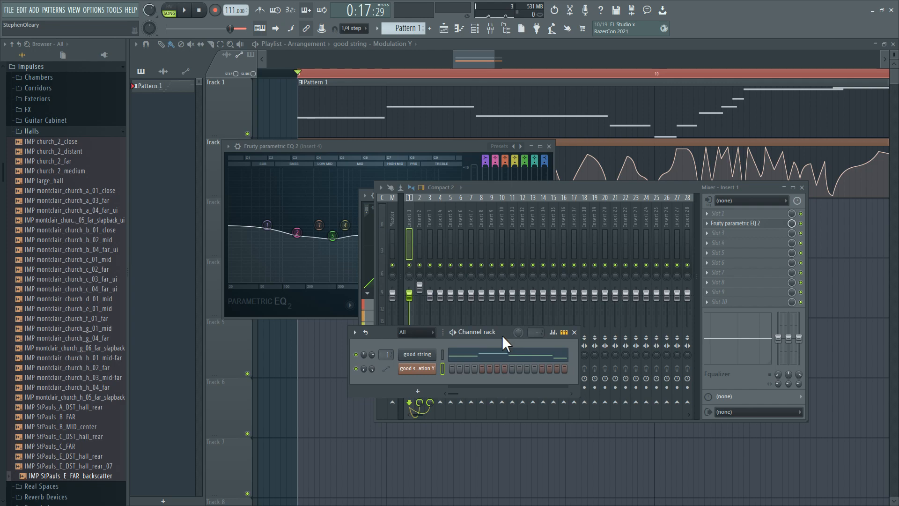